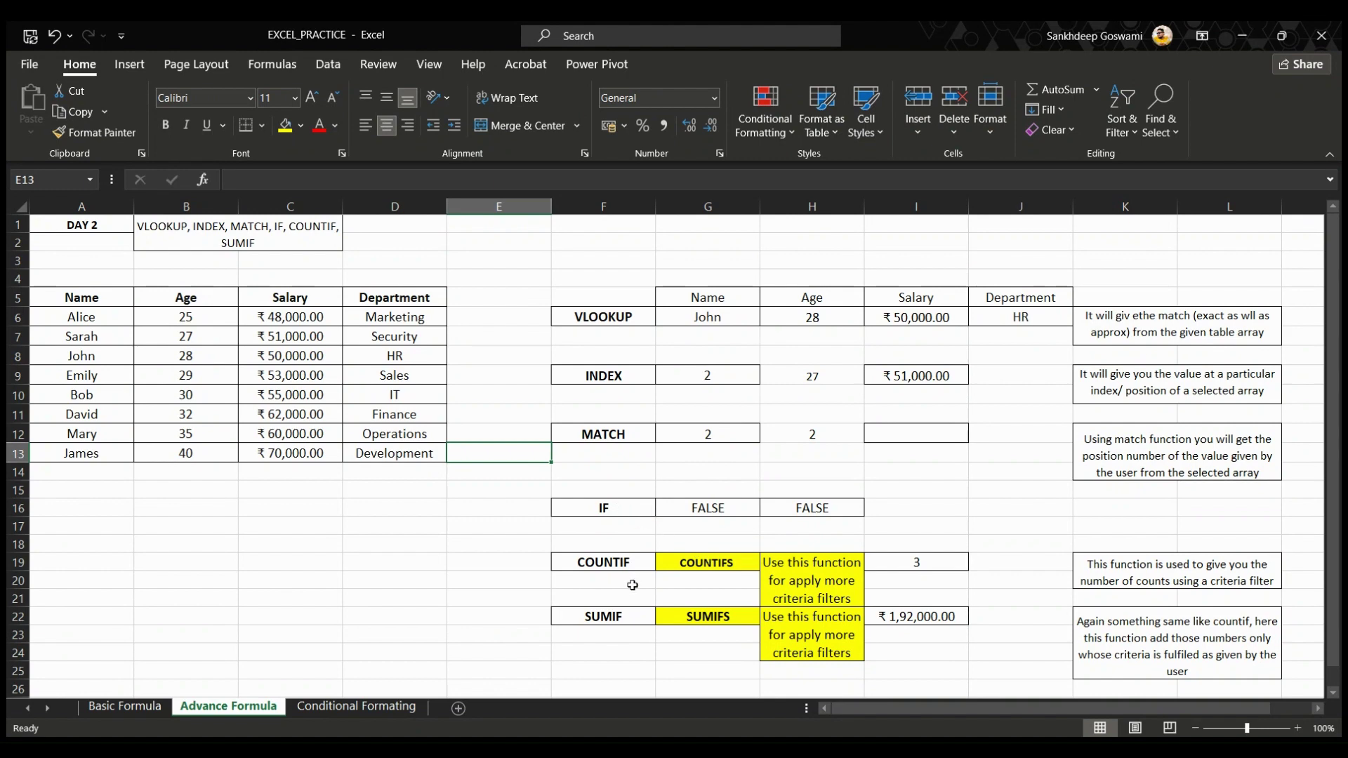
Clear the two existing IF result cells, G16 and H16
click(627, 515)
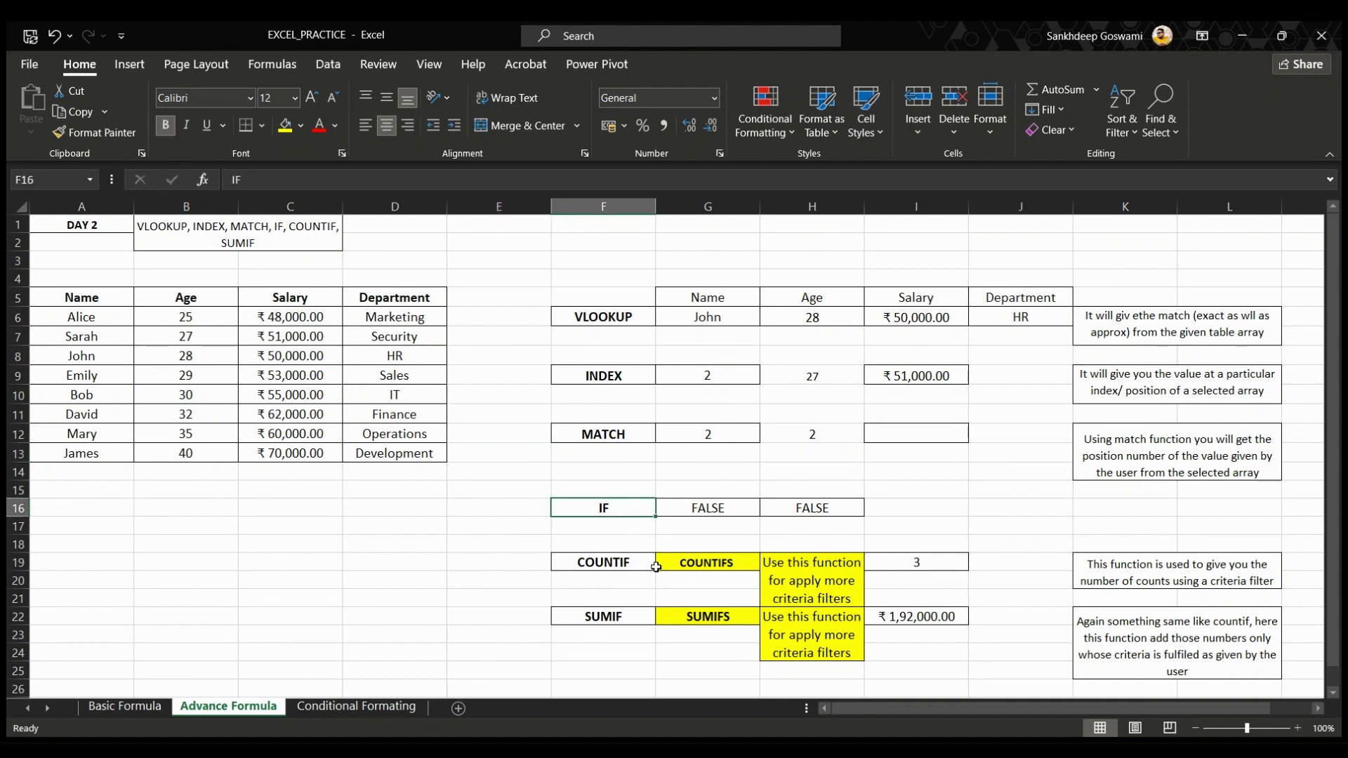
scroll(492, 583, down, 1)
scroll(485, 584, up, 1)
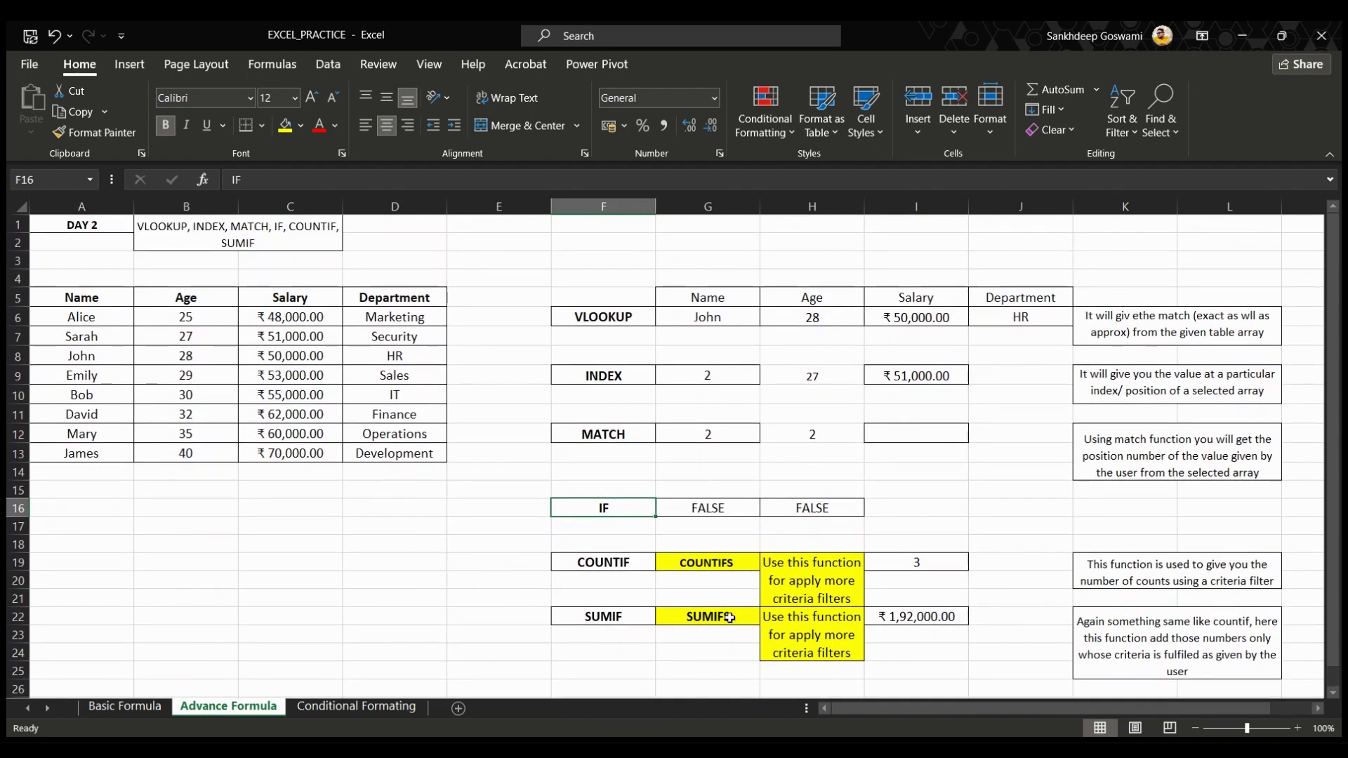
click(701, 516)
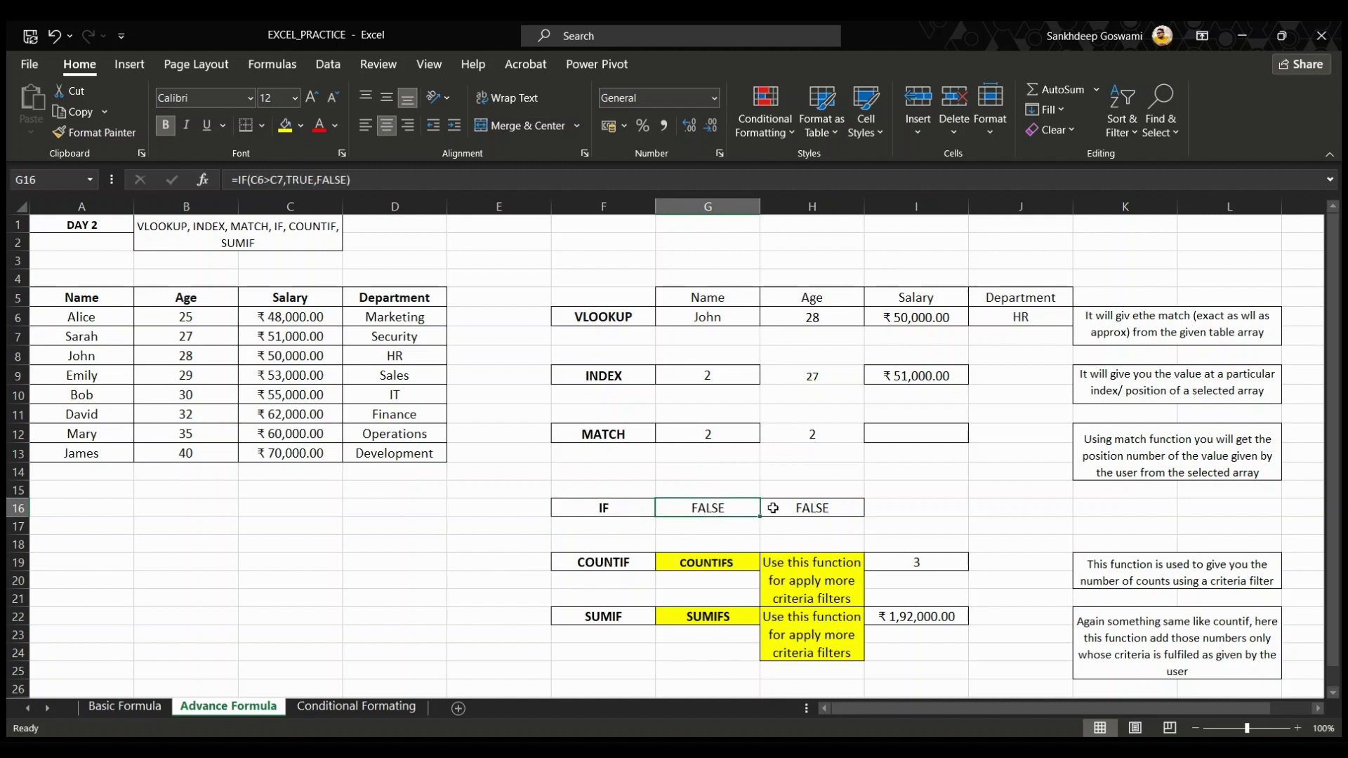
shift+click(773, 508)
key(Delete)
click(540, 564)
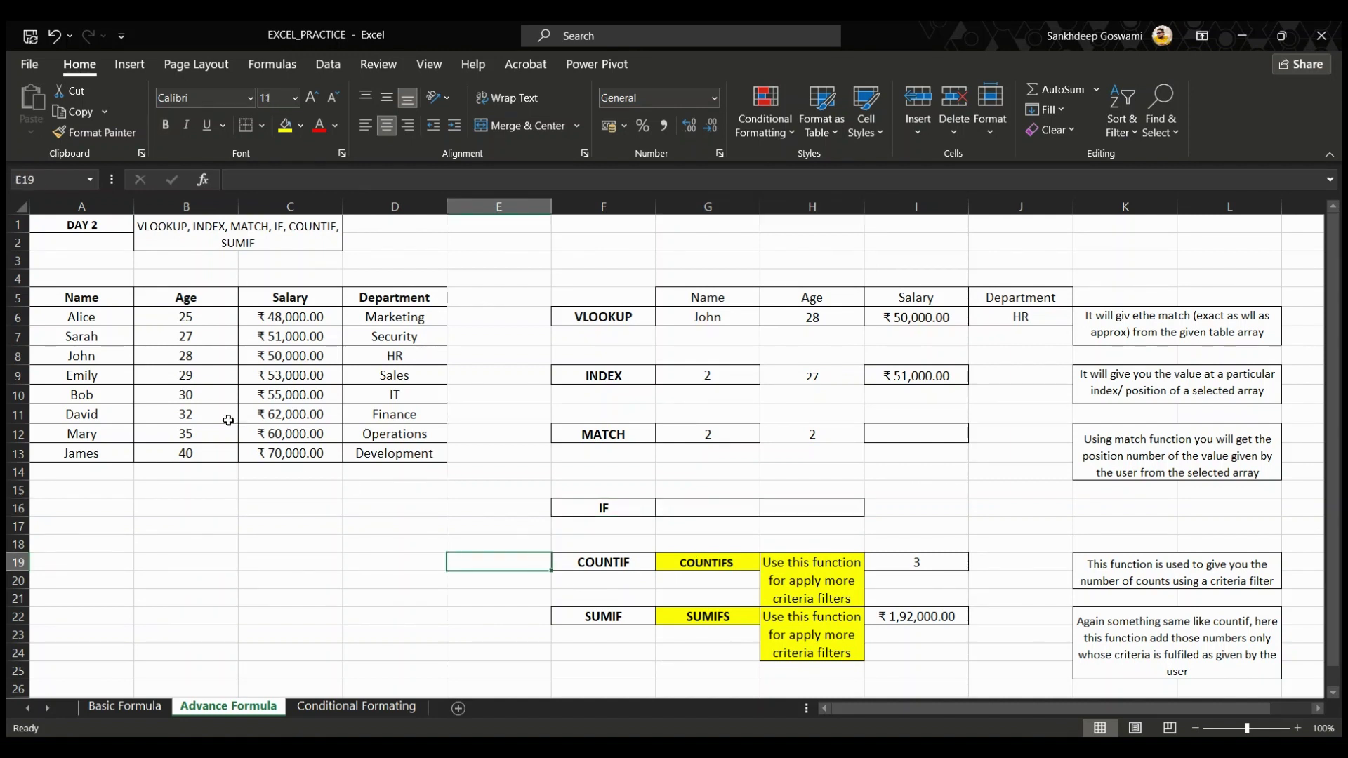
click(114, 318)
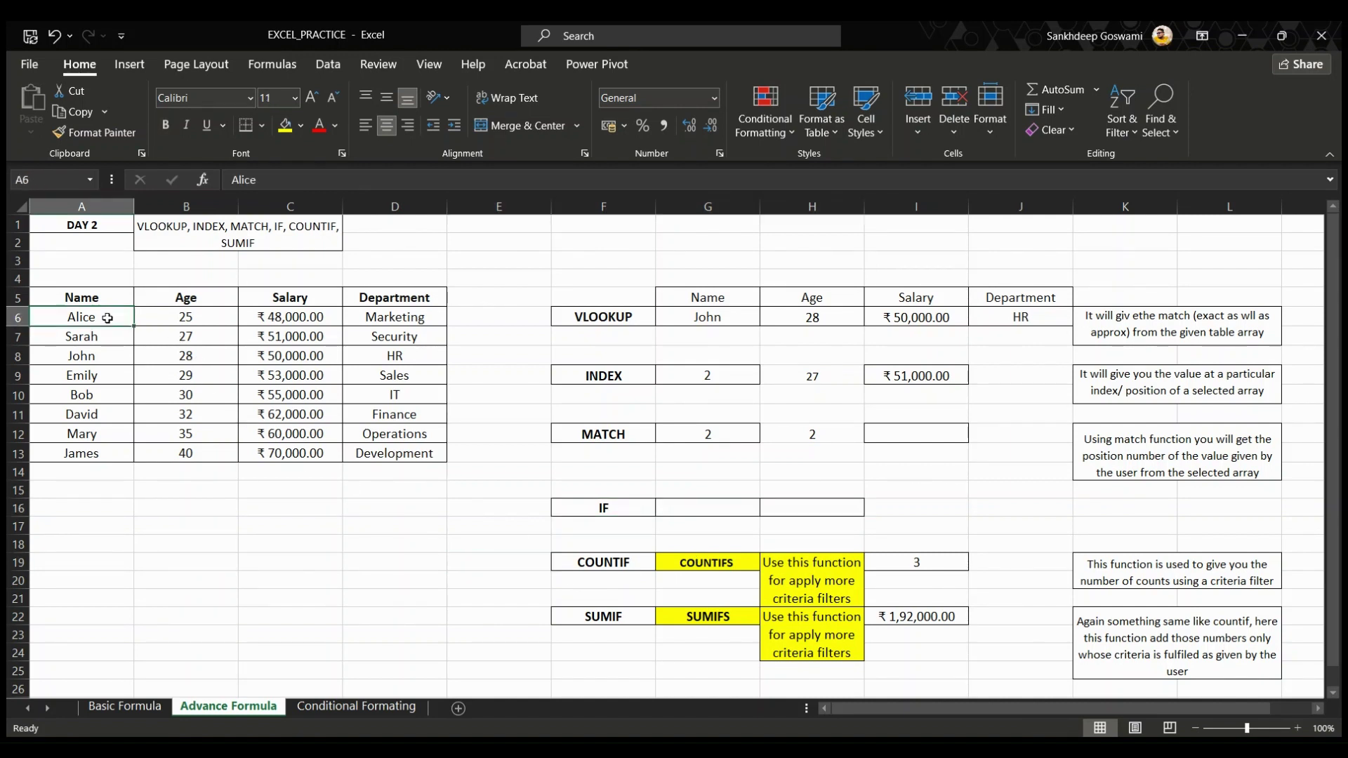
click(161, 320)
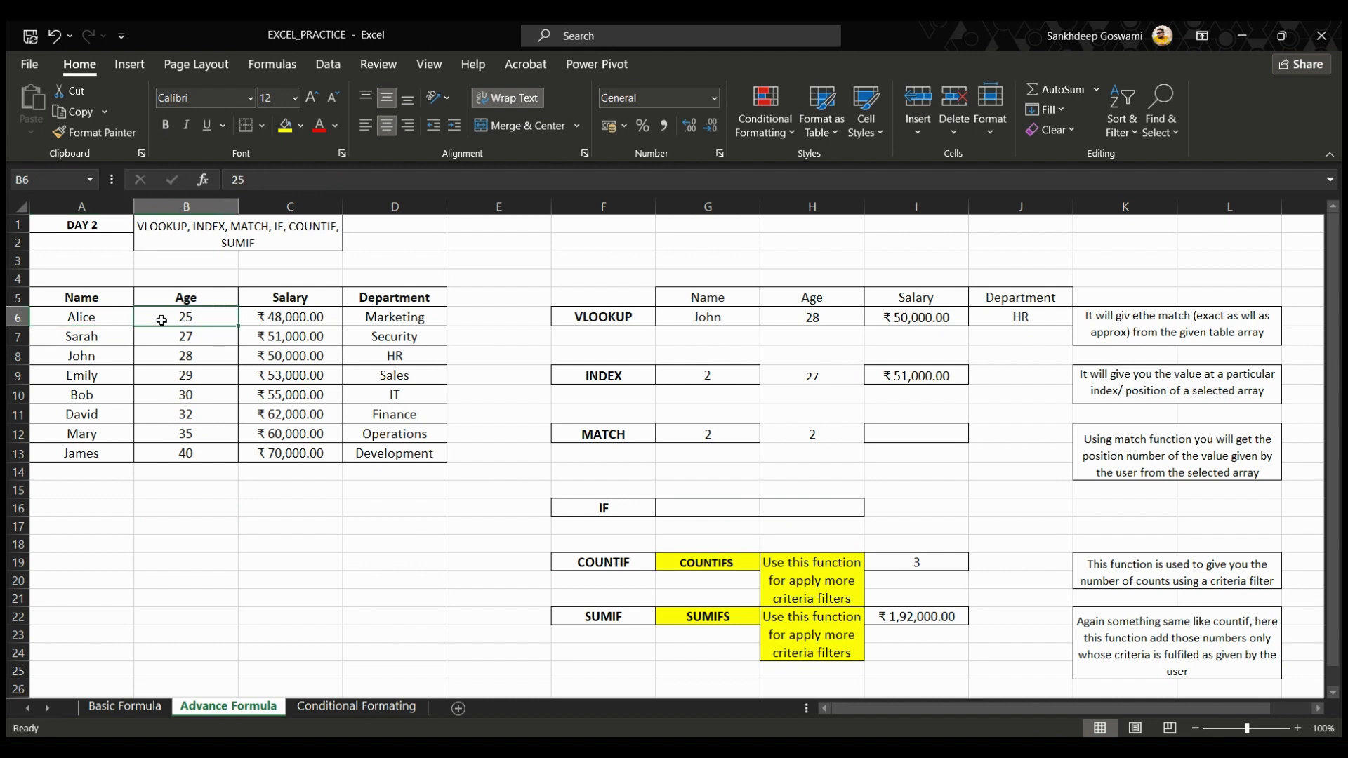
click(86, 337)
click(177, 337)
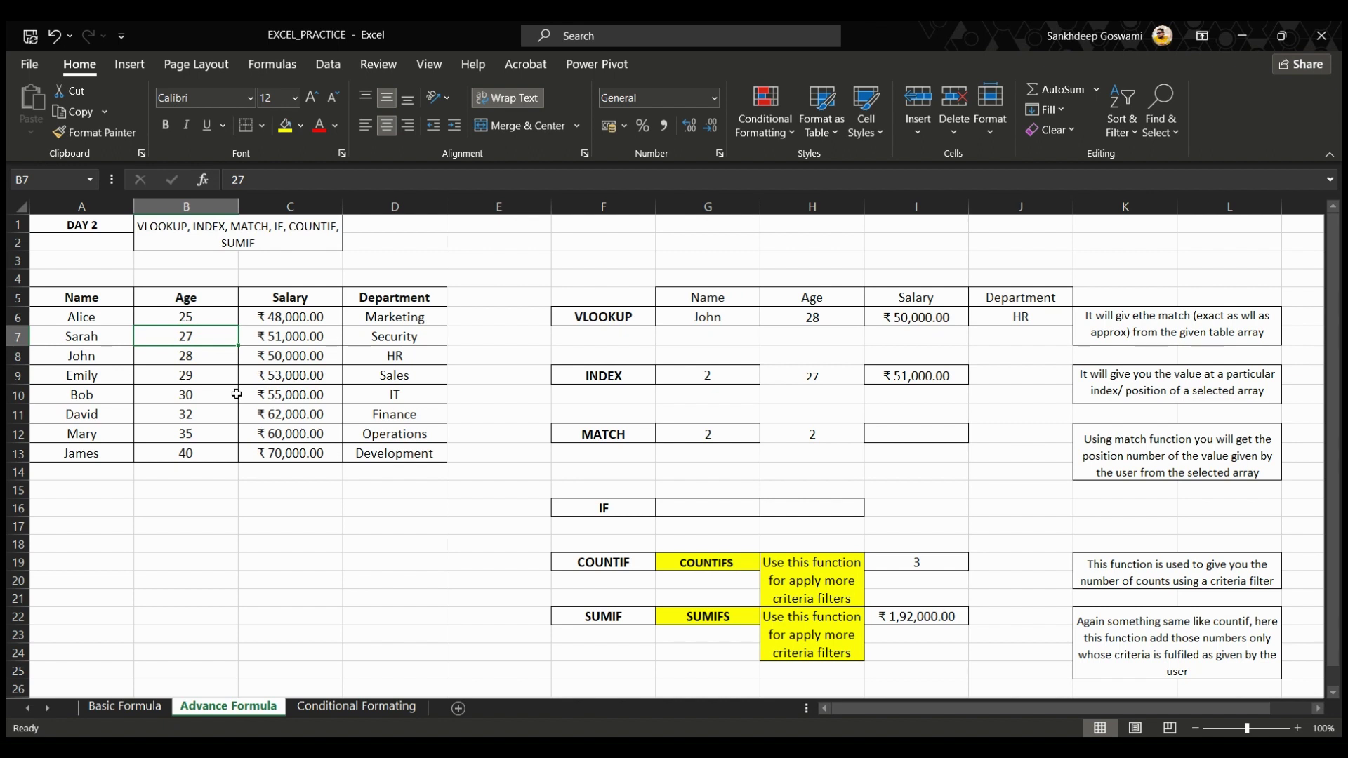
Enter the heading "Logical Operators" in cell B16 below the employee table
click(196, 520)
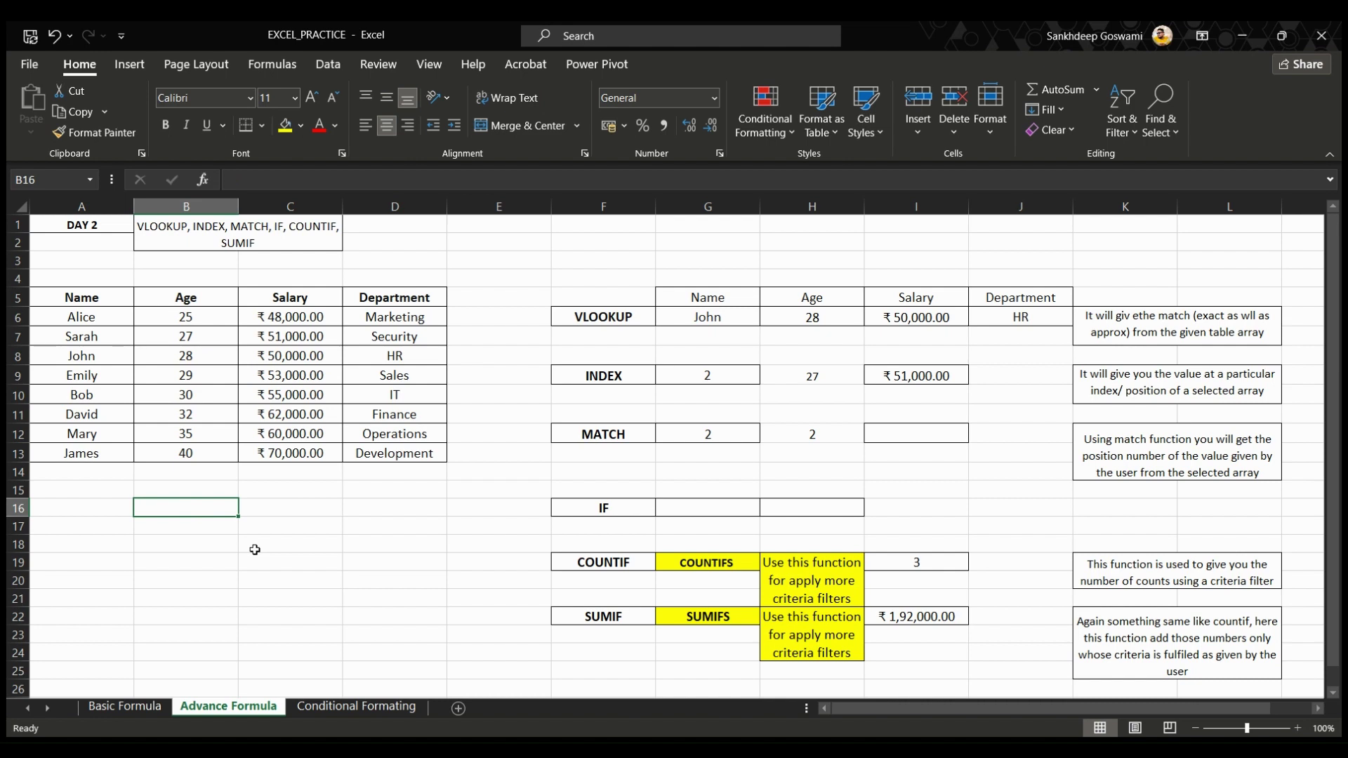
text(Logical)
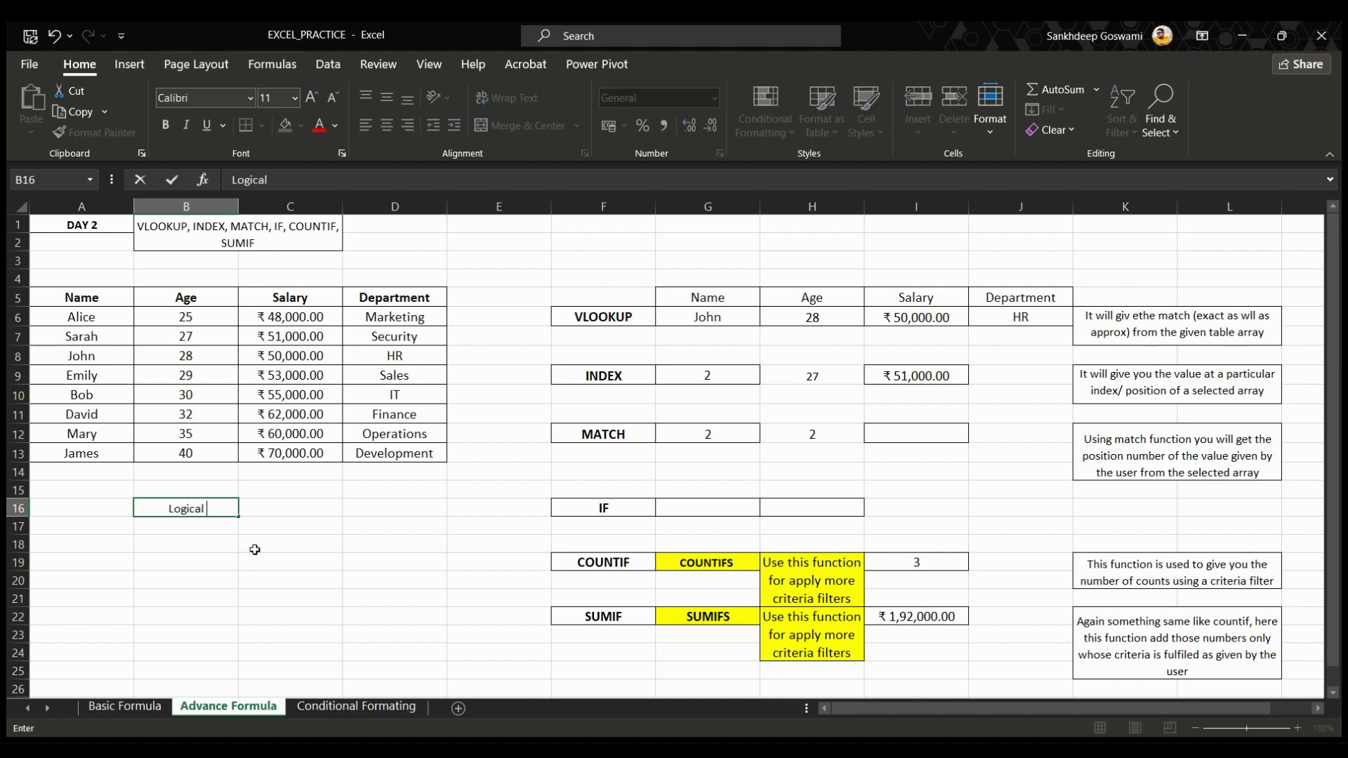
text( Operator)
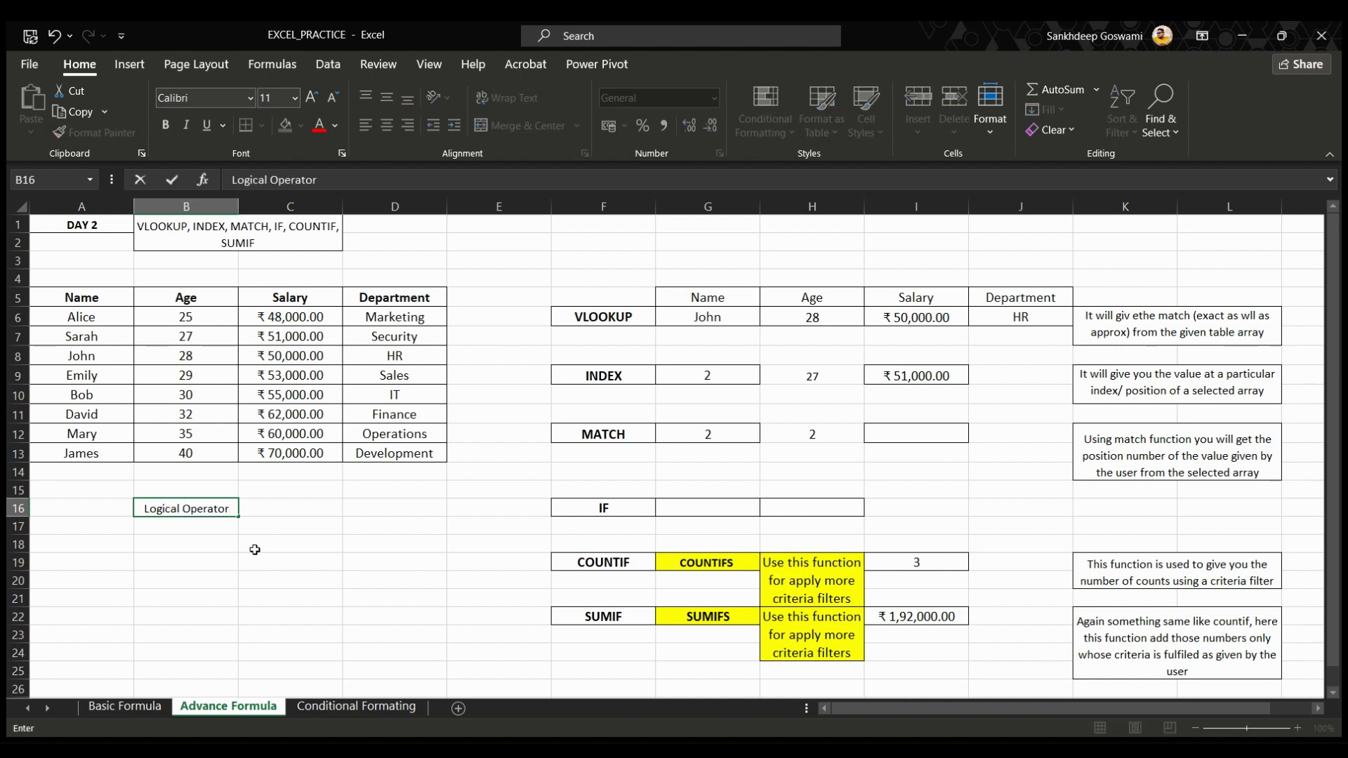
text(s)
key(Return)
key(Return)
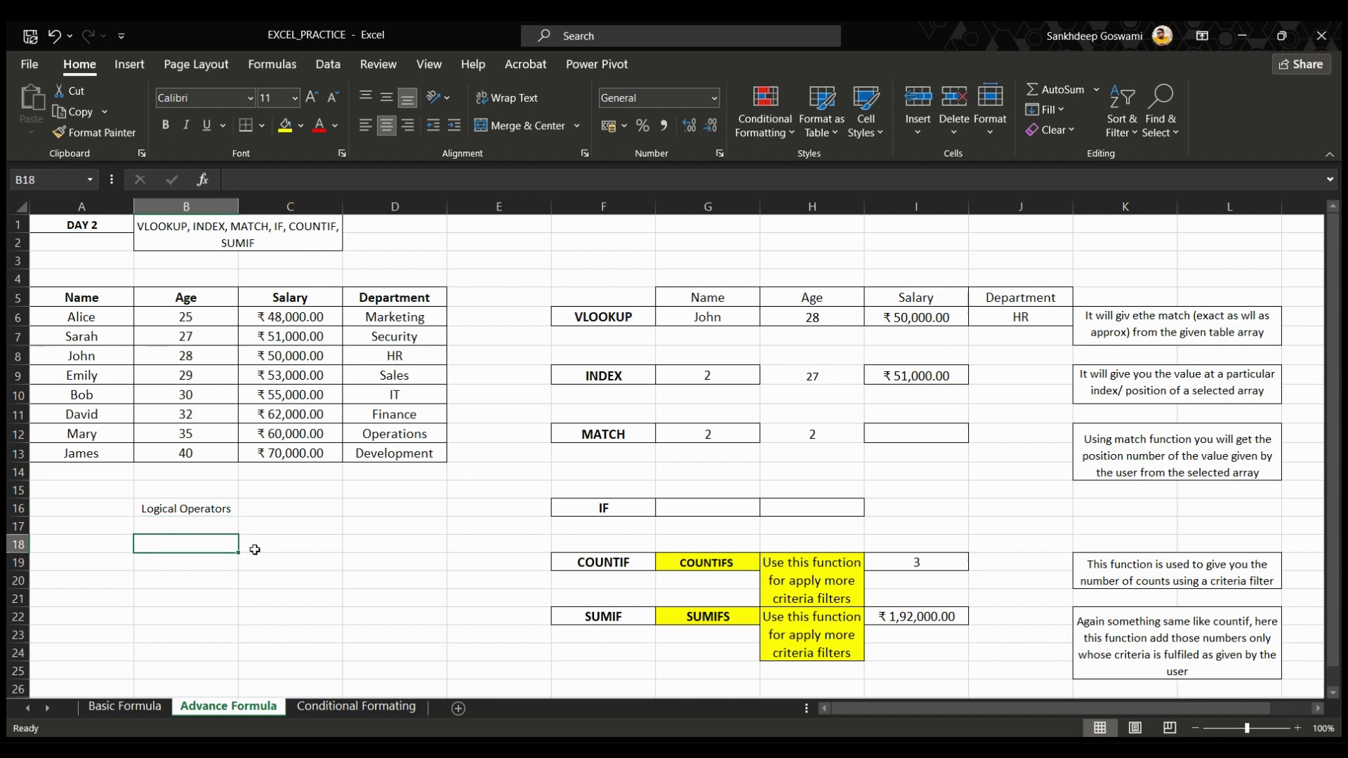
List the operators =, >, <, <= and >= one per row in cells B18 to B22
text(=)
key(Return)
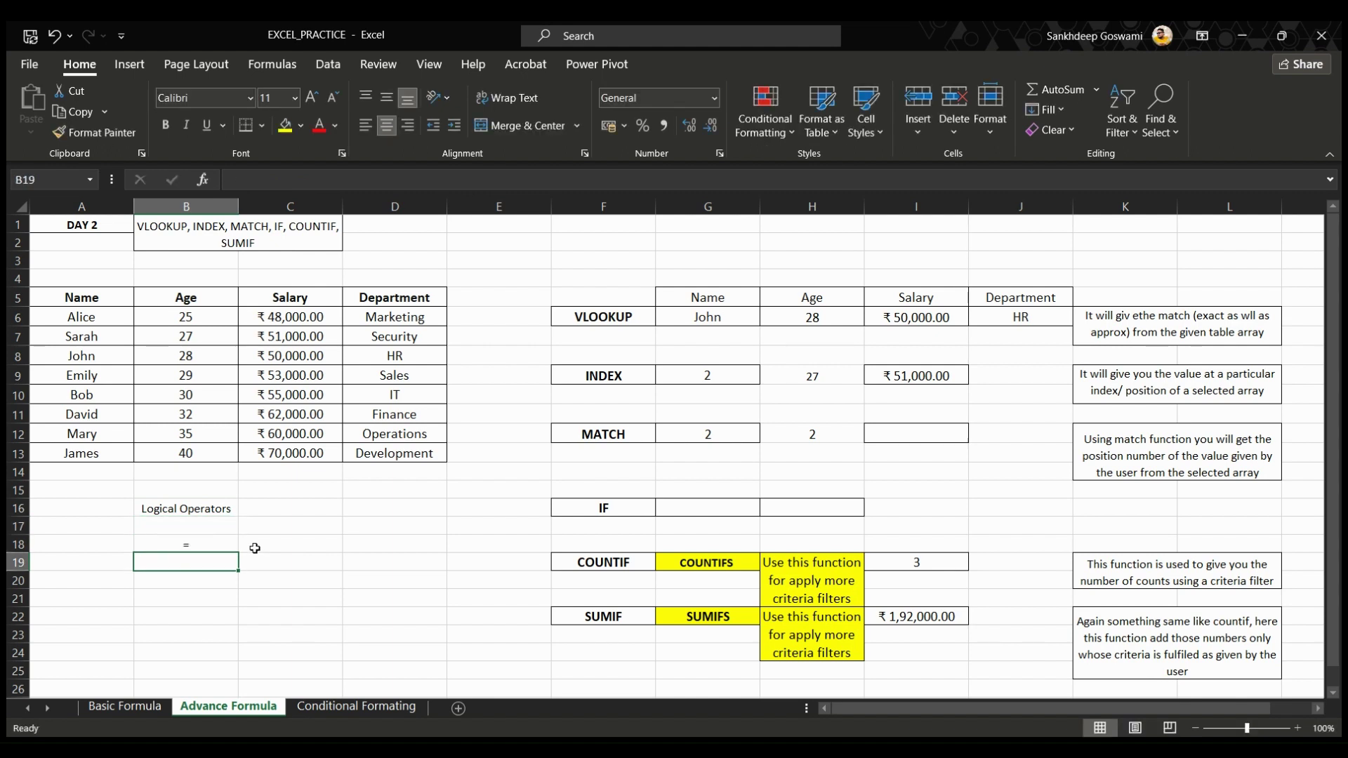
text(>)
key(Return)
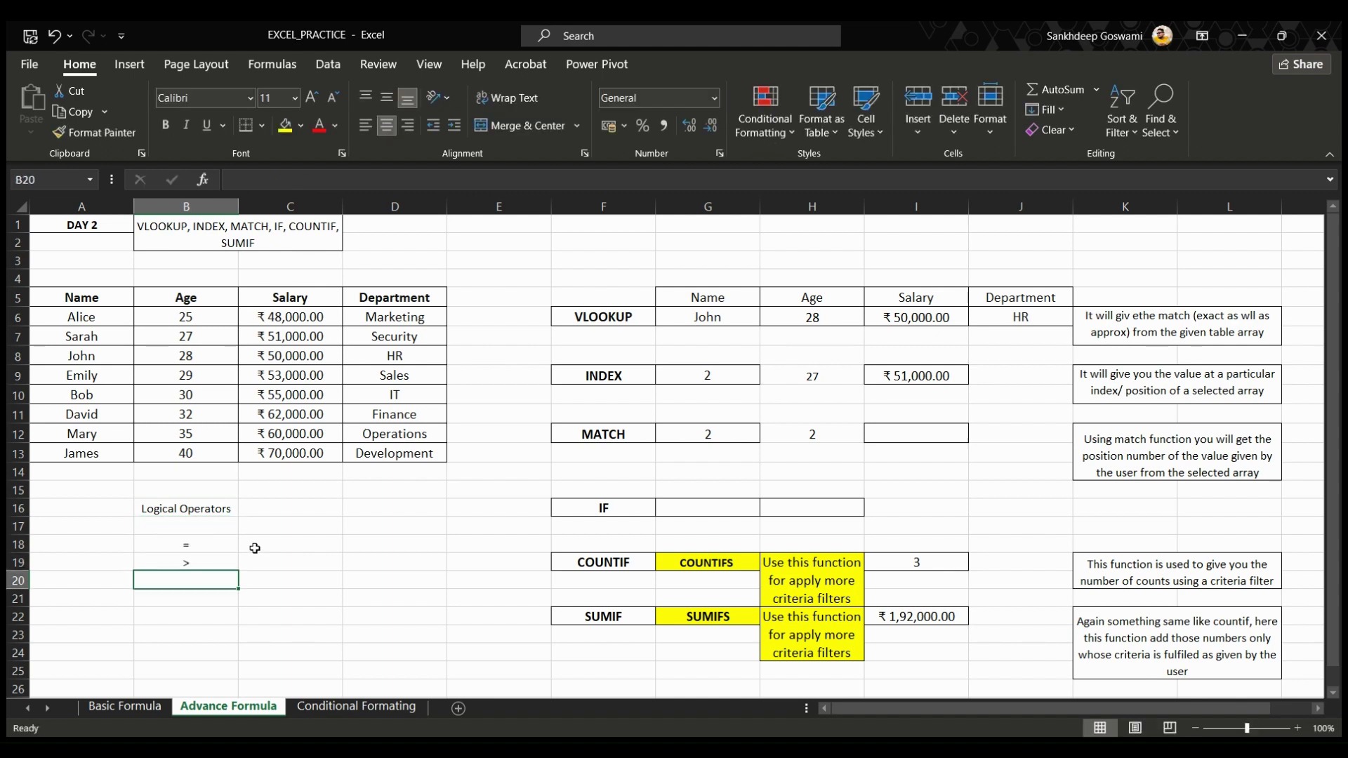
text(<)
key(Return)
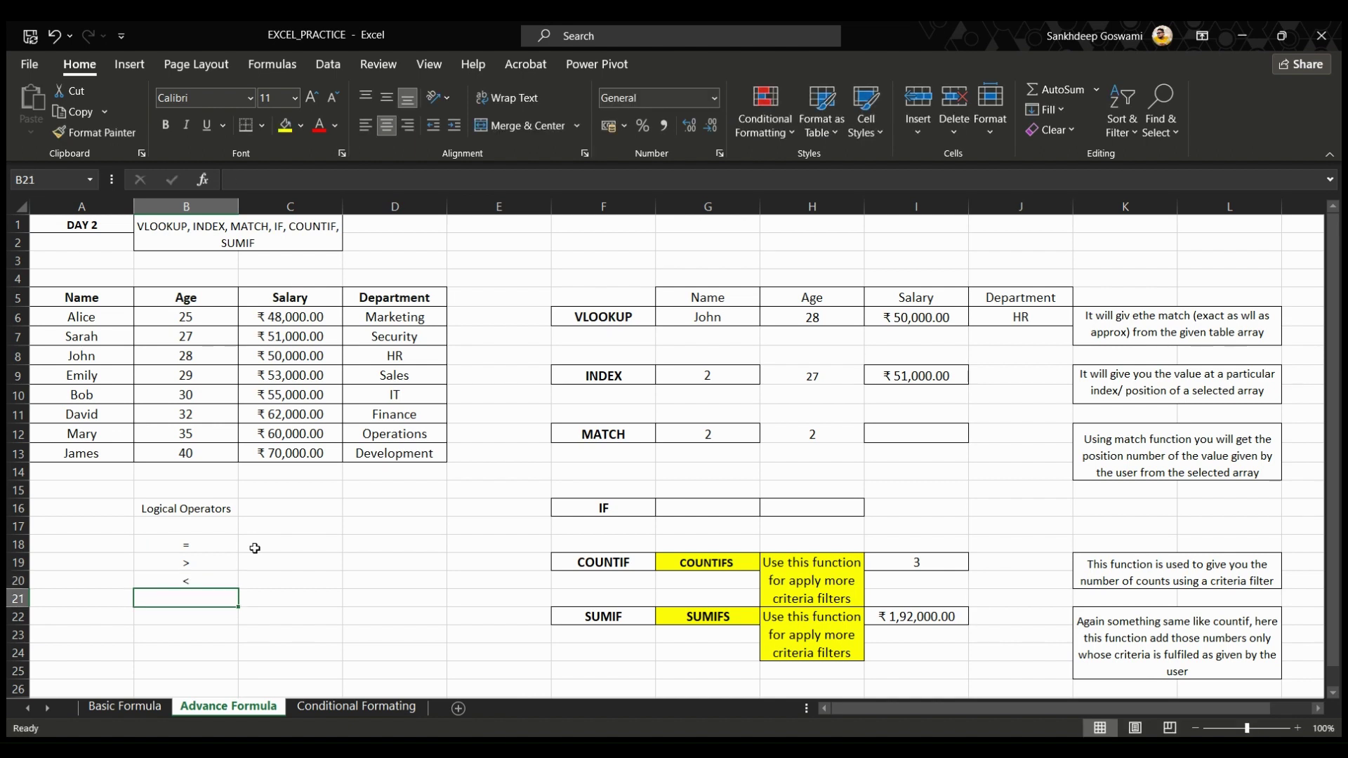
text(<=)
key(Return)
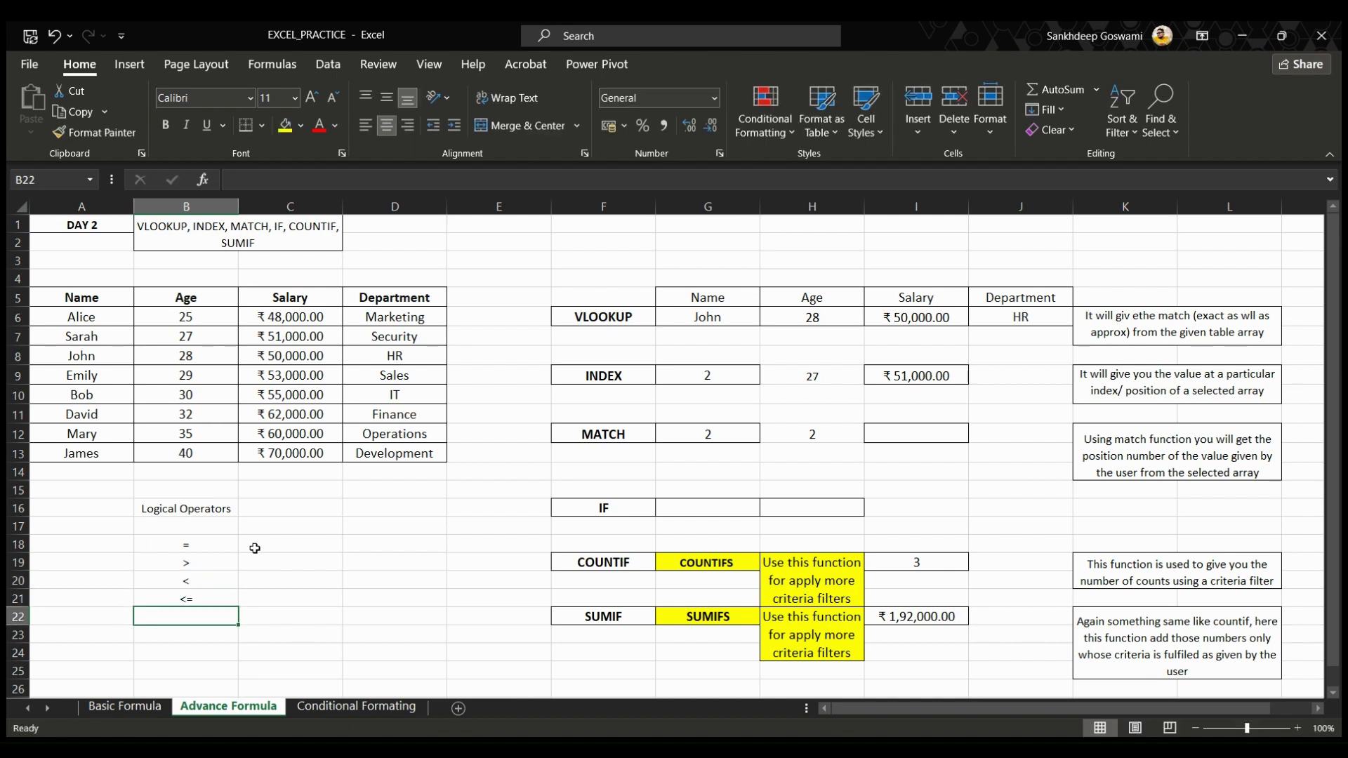
text(>=)
key(Return)
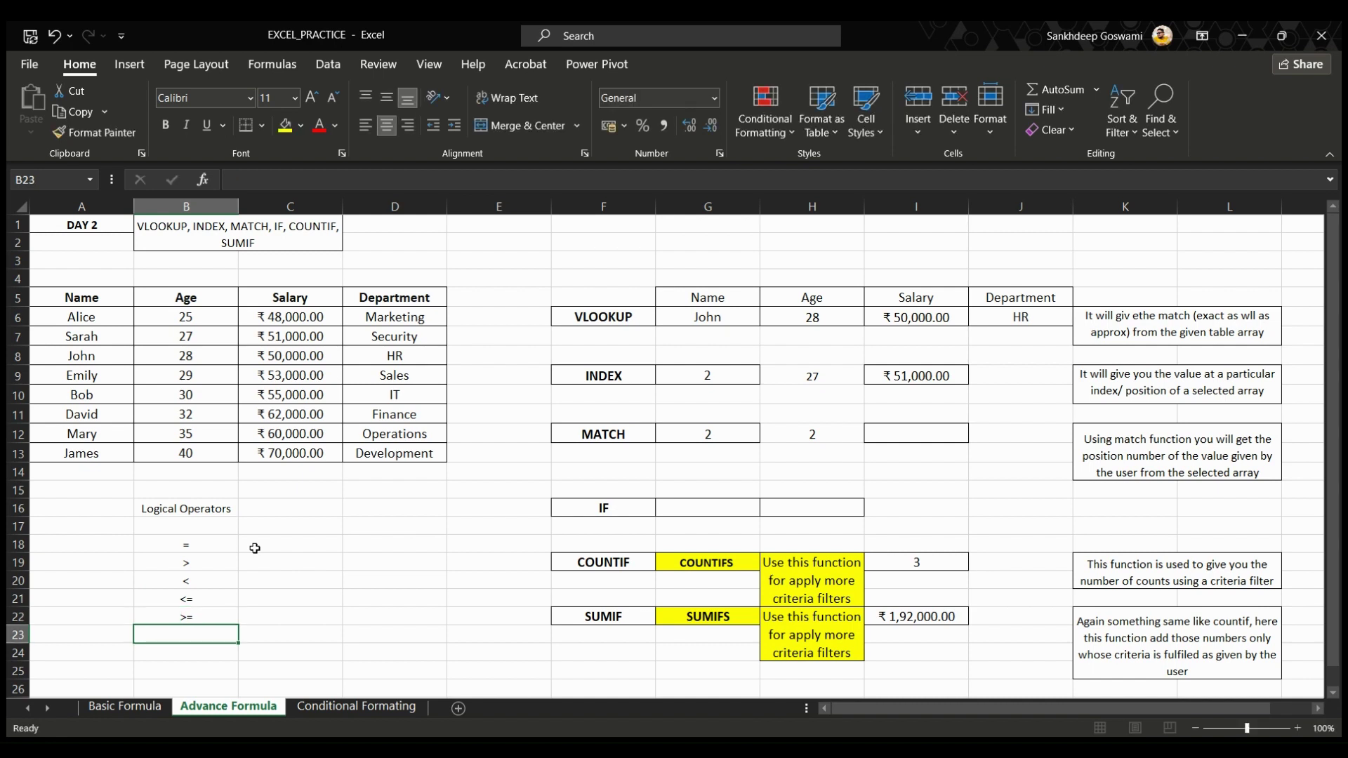
drag(212, 550, 210, 616)
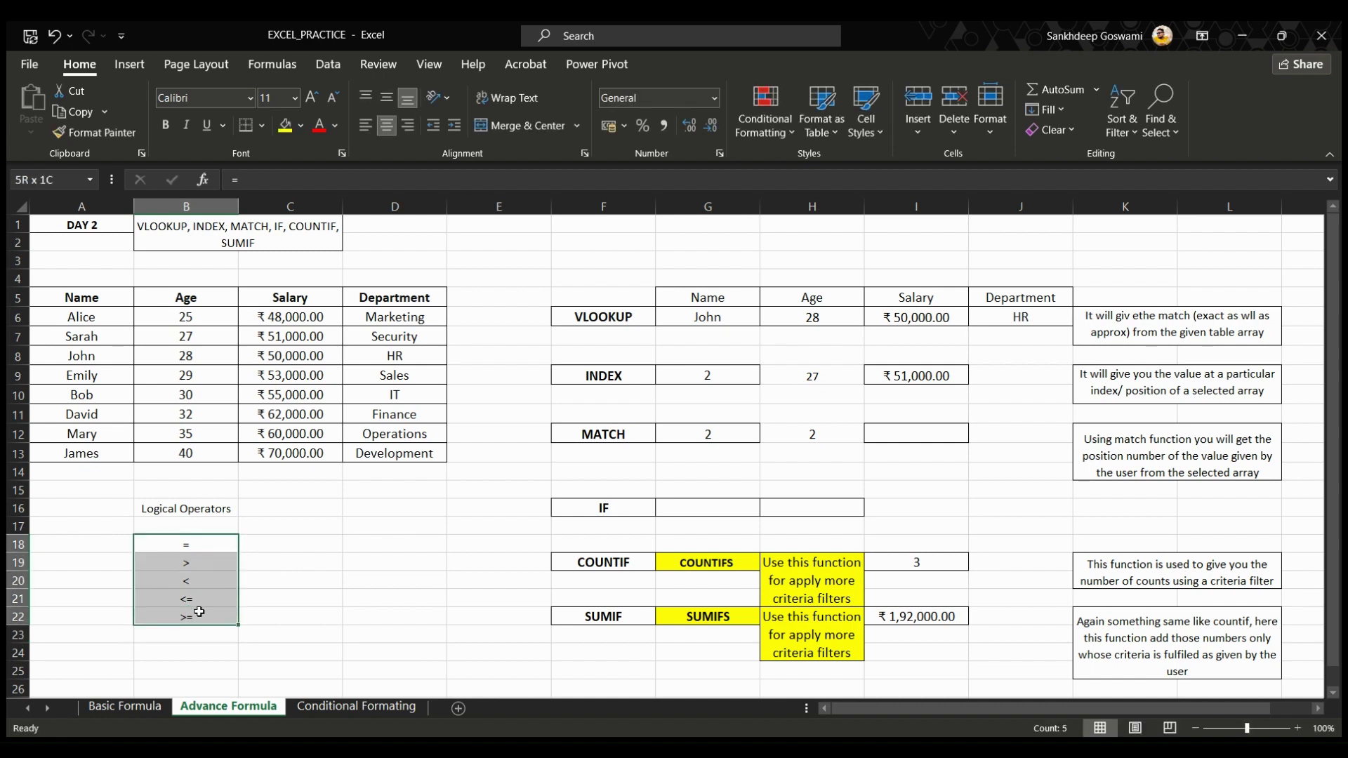
click(304, 601)
drag(207, 547, 209, 613)
click(737, 511)
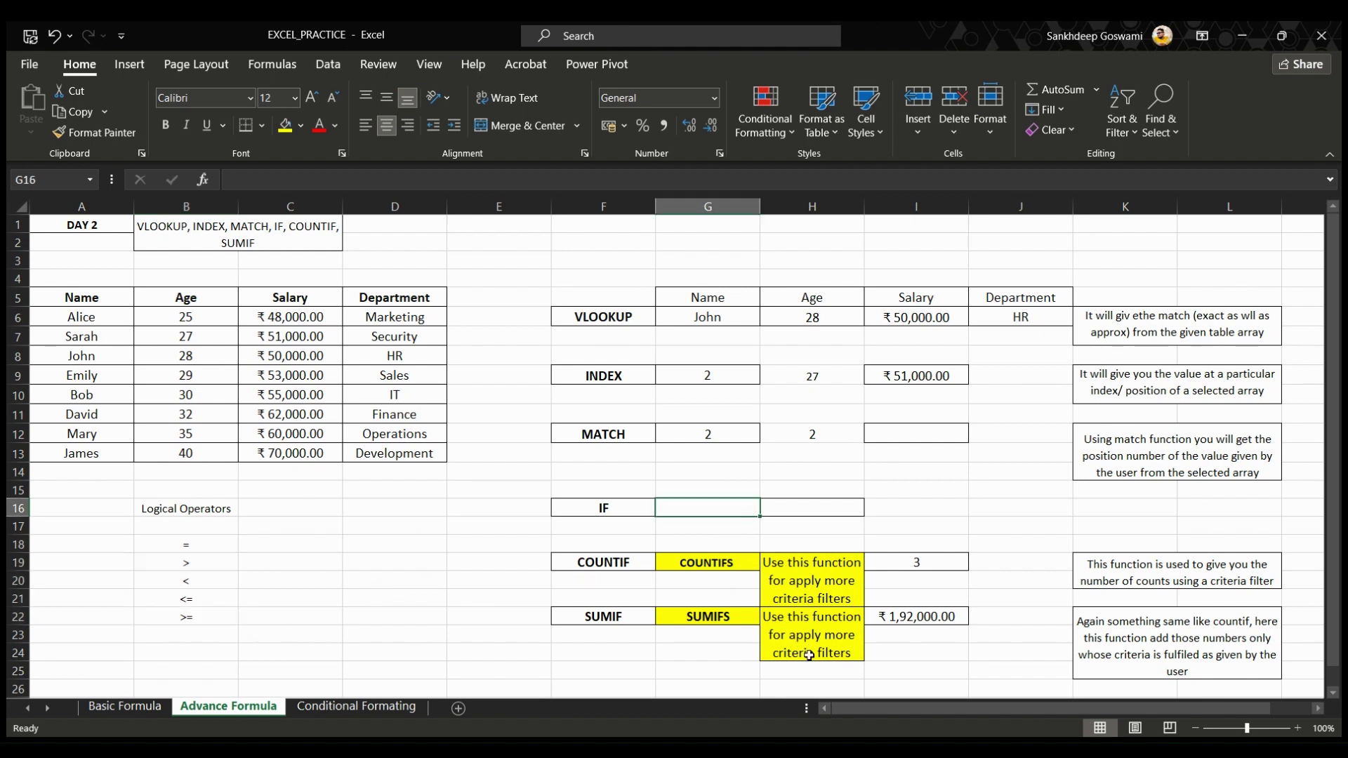
Start an IF formula in cell H16 with the logical test B6=B7, comparing the first two ages
click(833, 512)
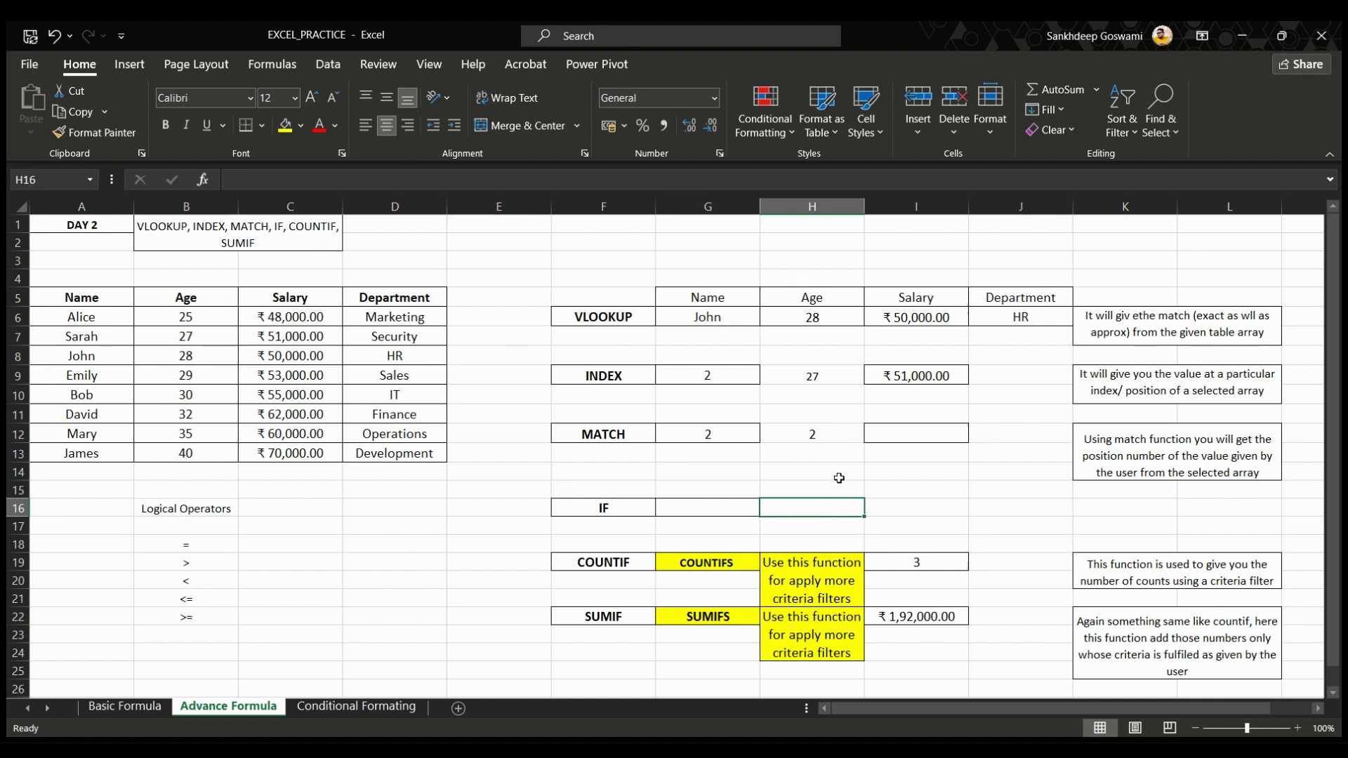
text(=)
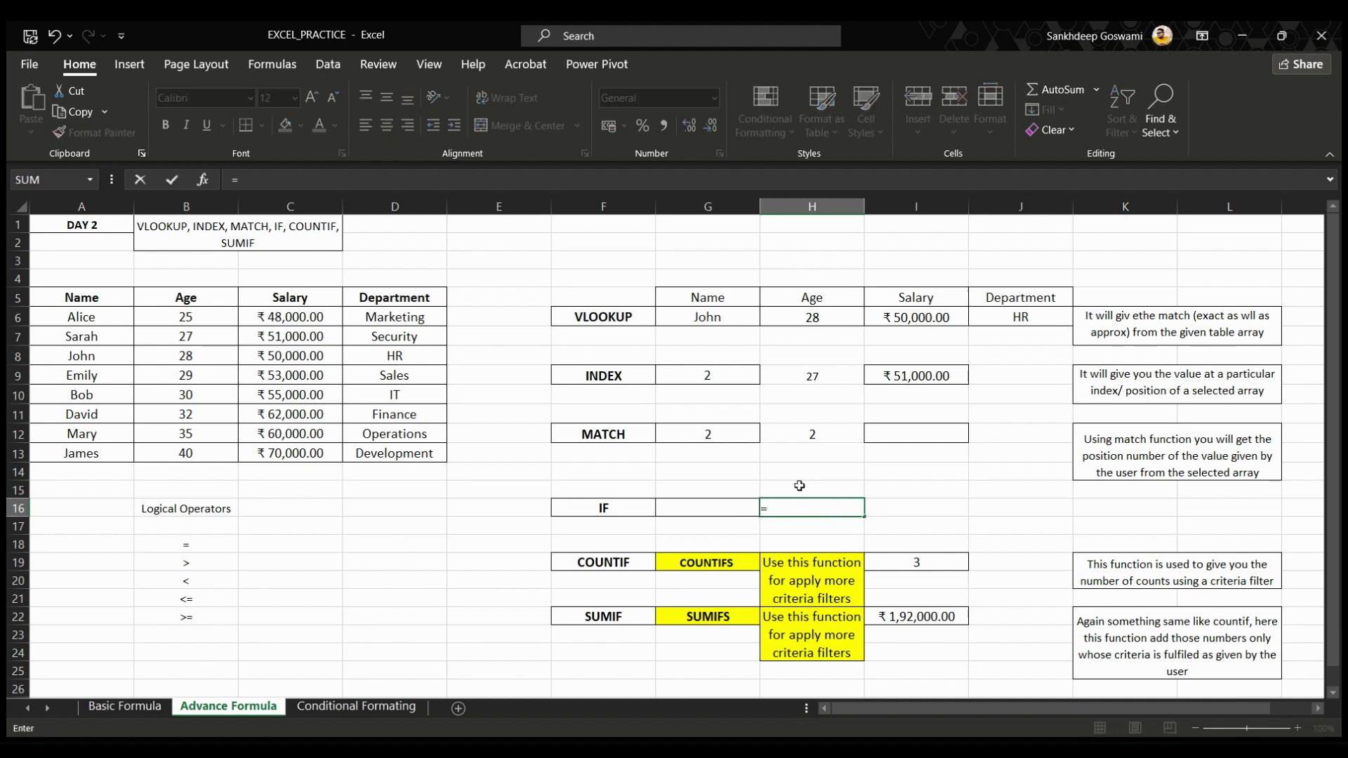
text(IF()
click(219, 322)
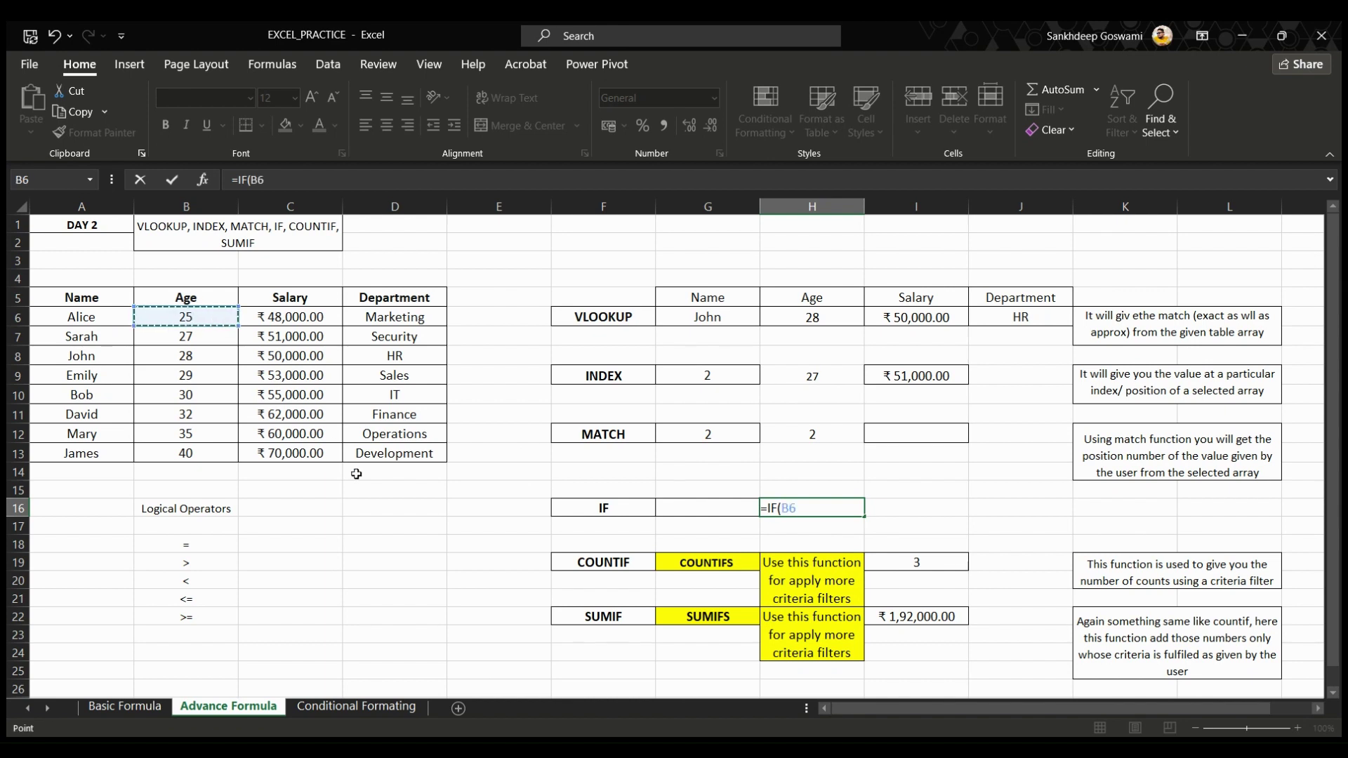
text(=)
click(217, 337)
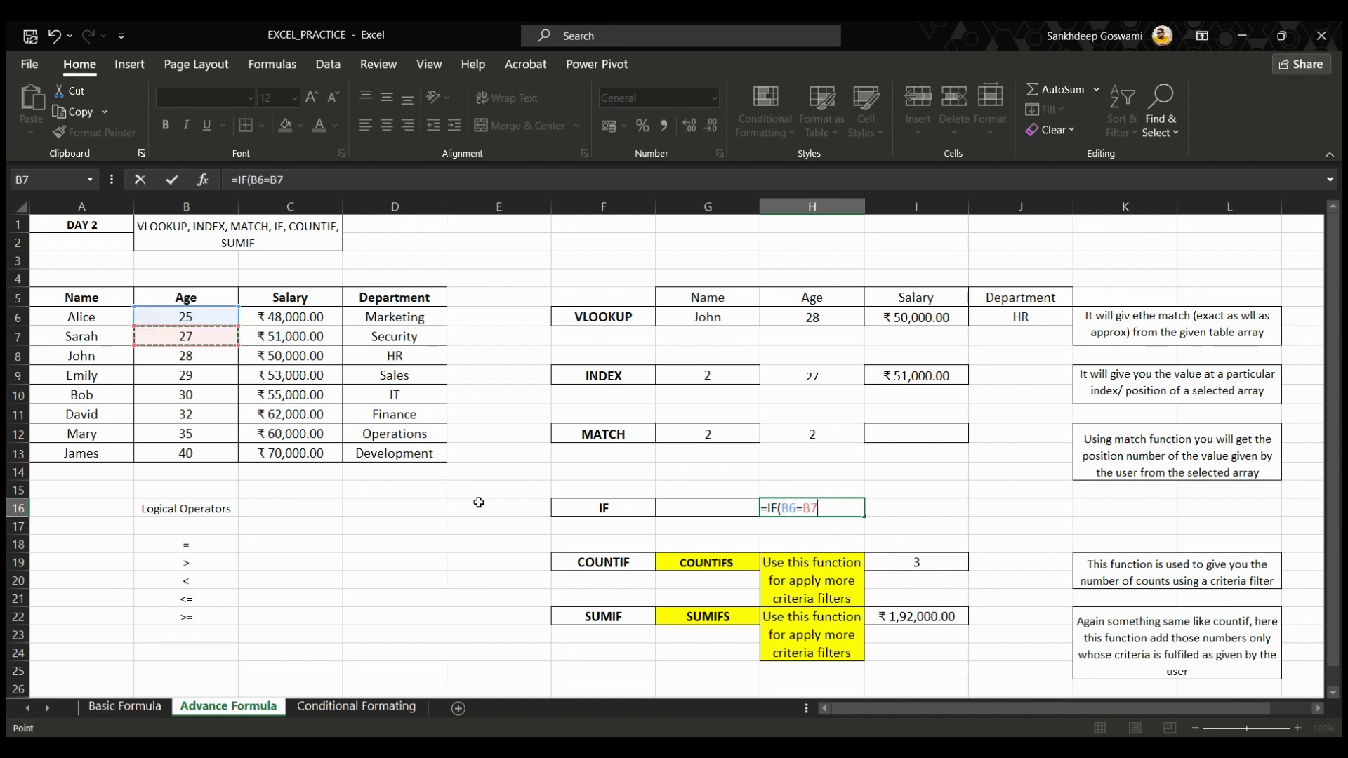
text(,)
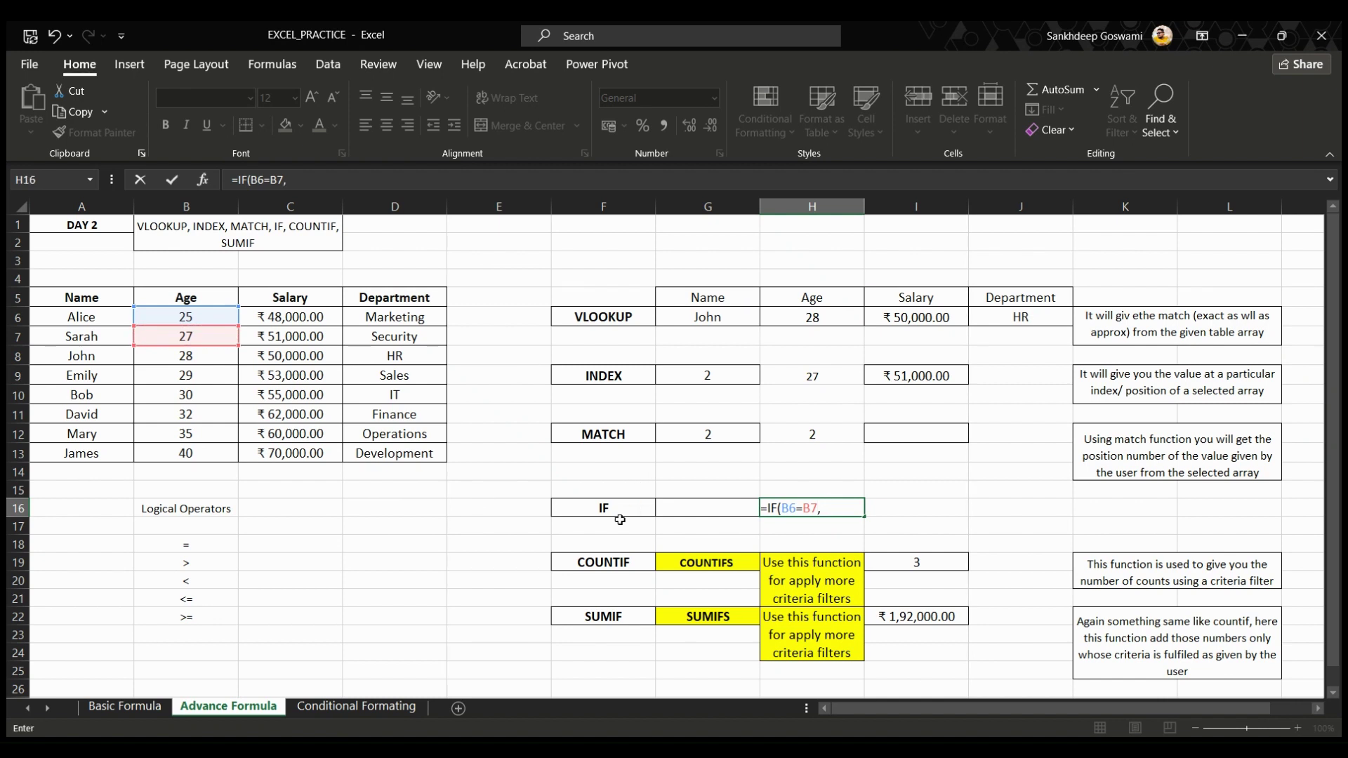
Complete the H16 IF formula with "Yes" as the true result and "No" as the false result
text("Yes",)
drag(822, 507, 853, 507)
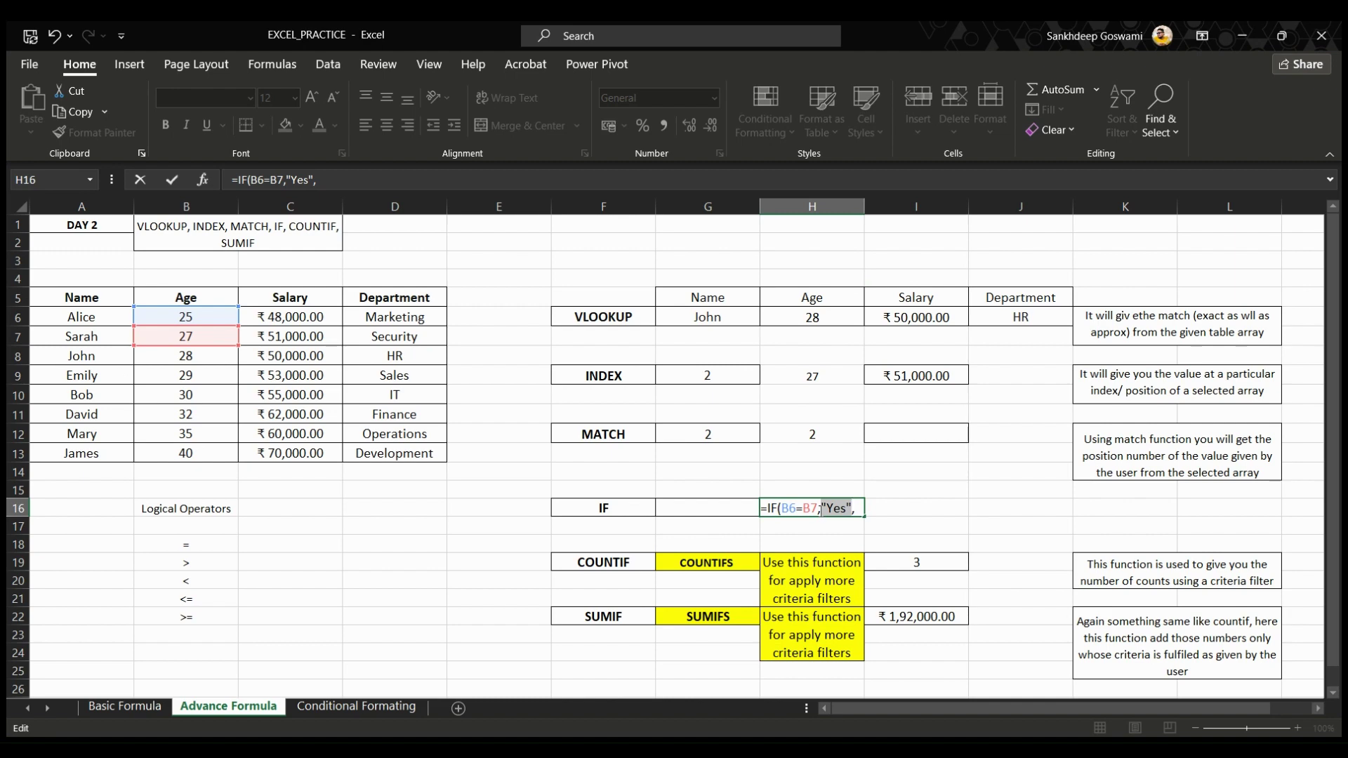
click(820, 507)
text(No)
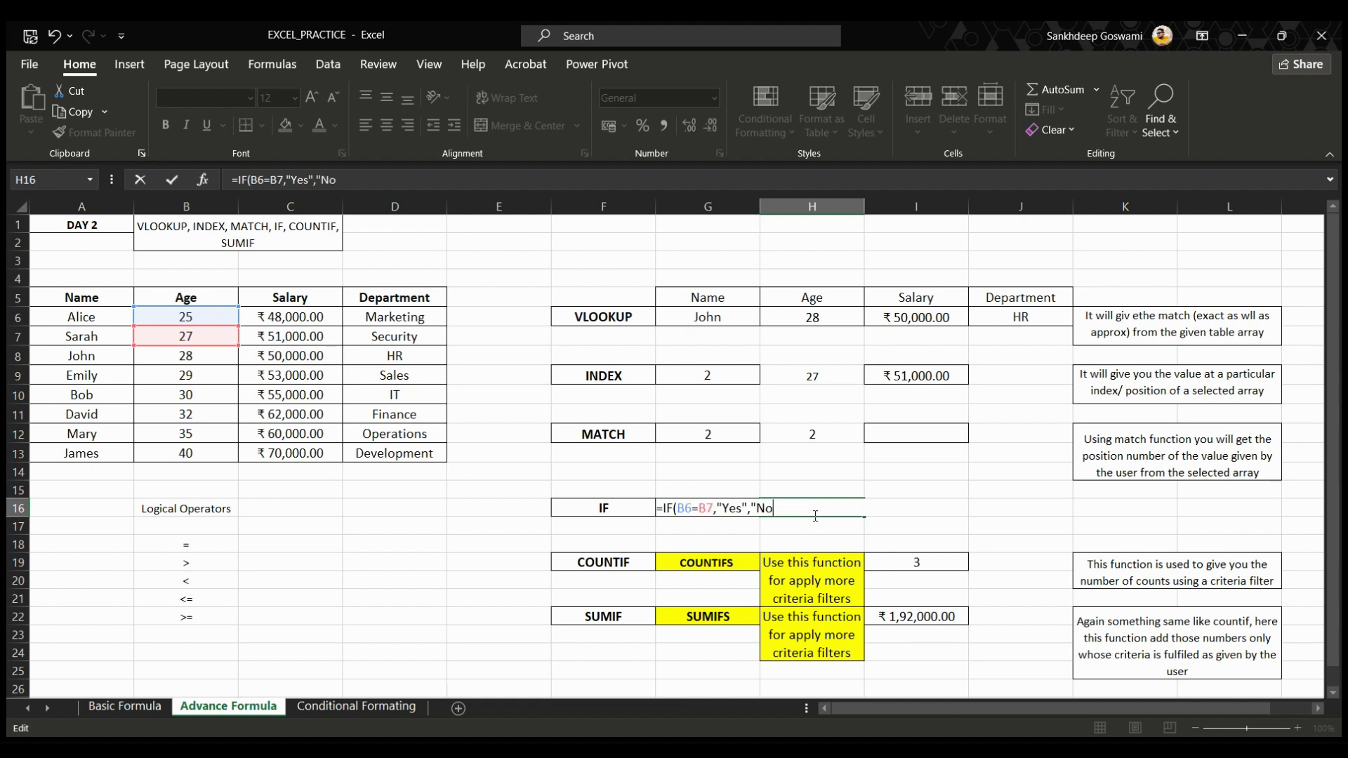
text("))
key(Return)
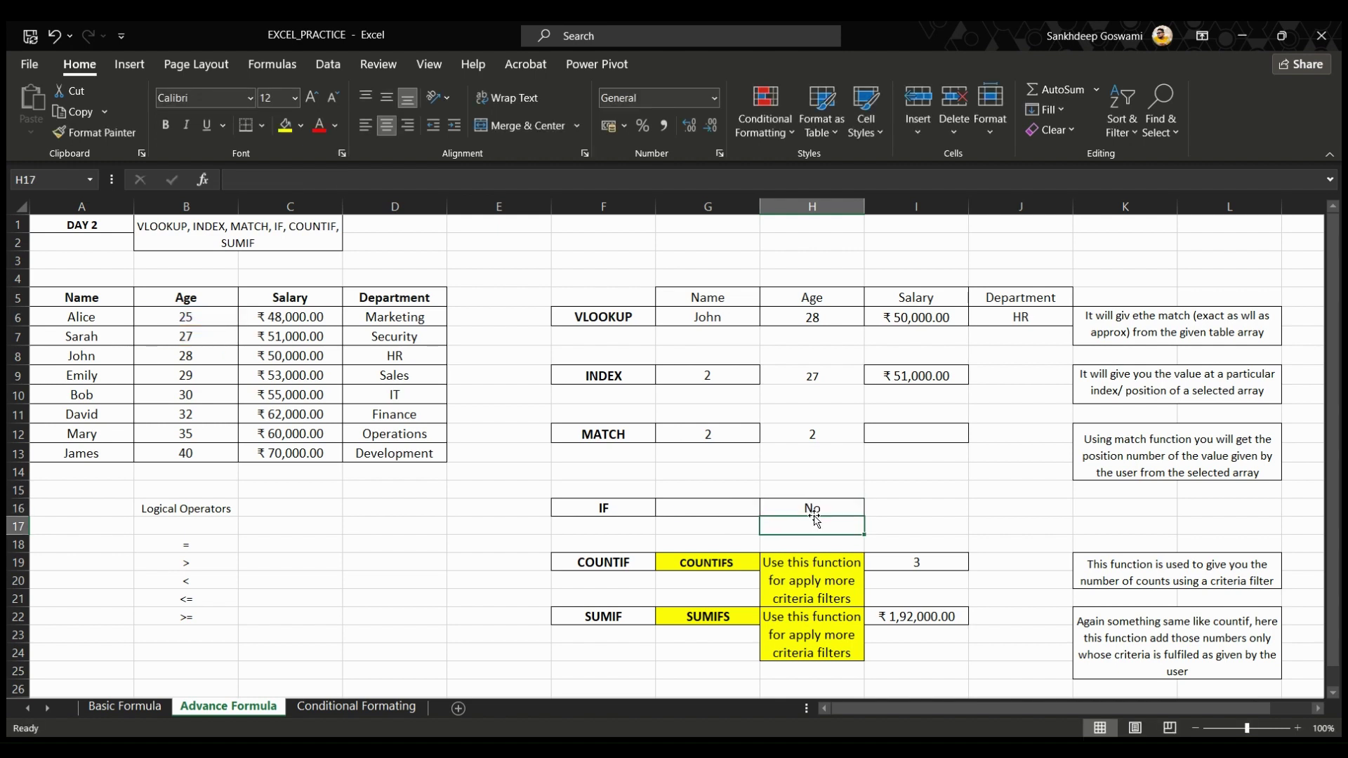
click(813, 510)
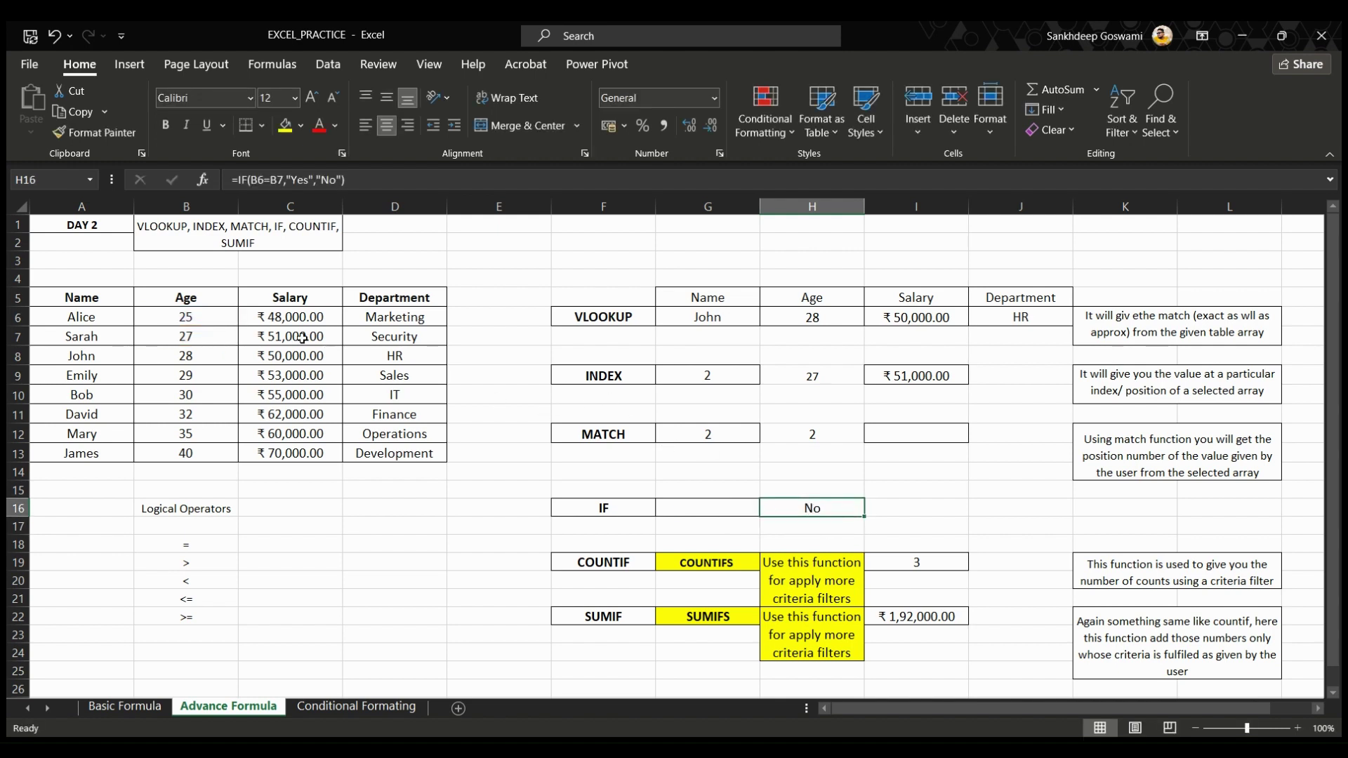
click(205, 312)
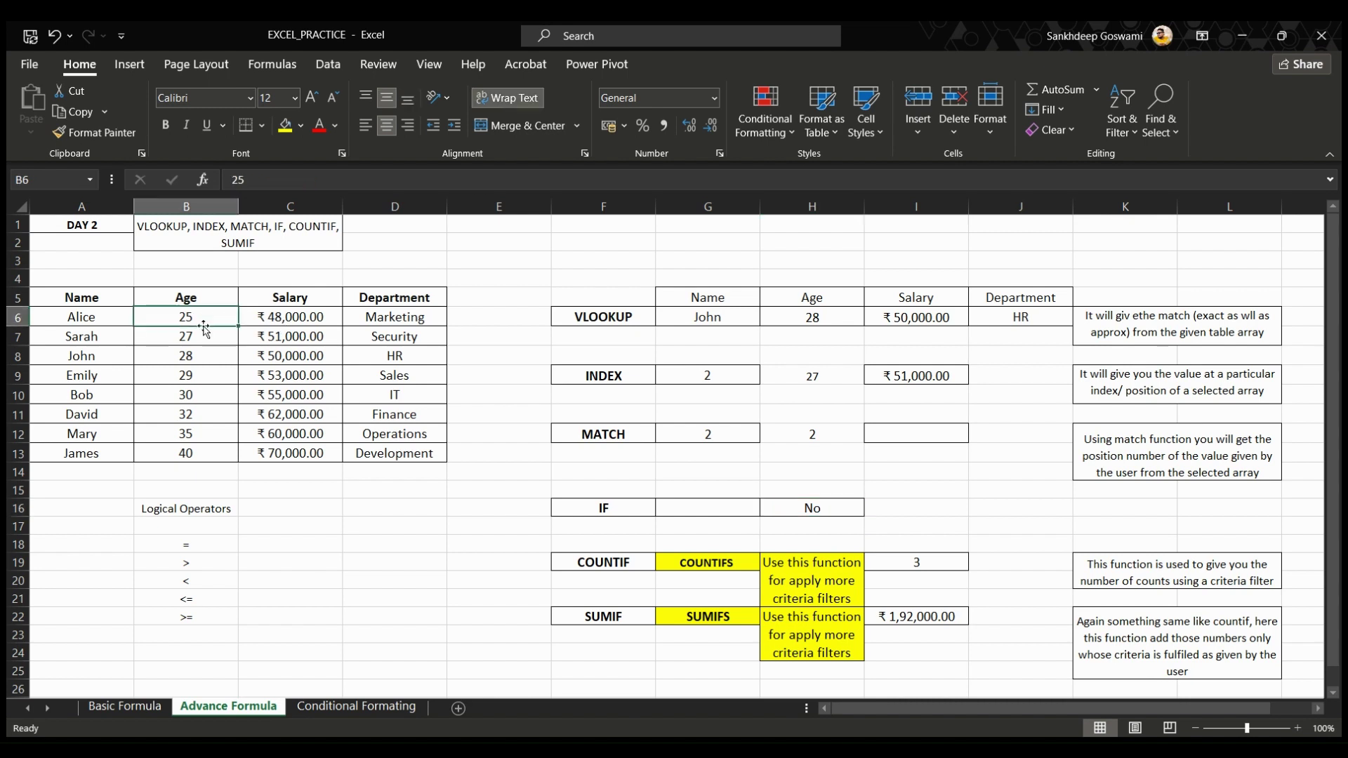
drag(210, 331, 208, 335)
click(811, 506)
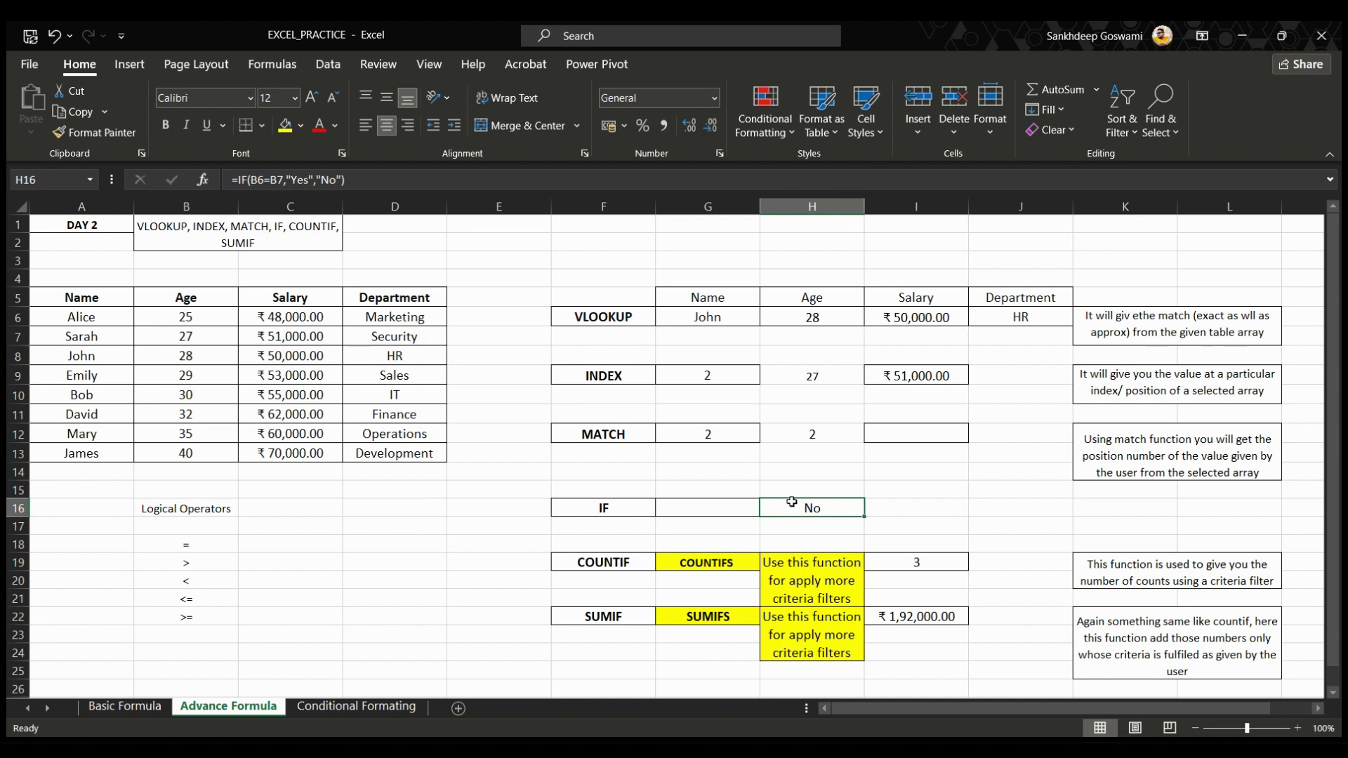
Enter a parenthesised equality test of B6 against B7 in cell G16, without the IF function
click(731, 505)
text(=)
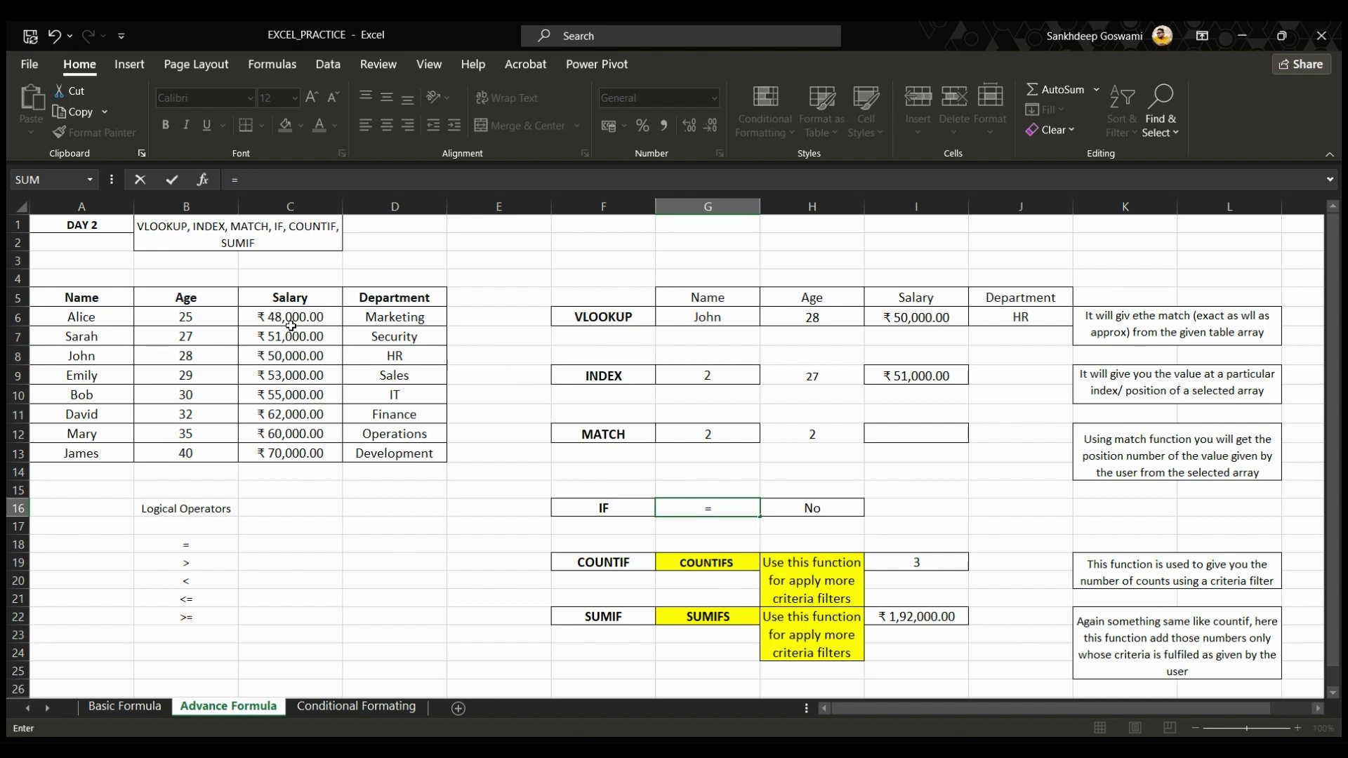
click(231, 320)
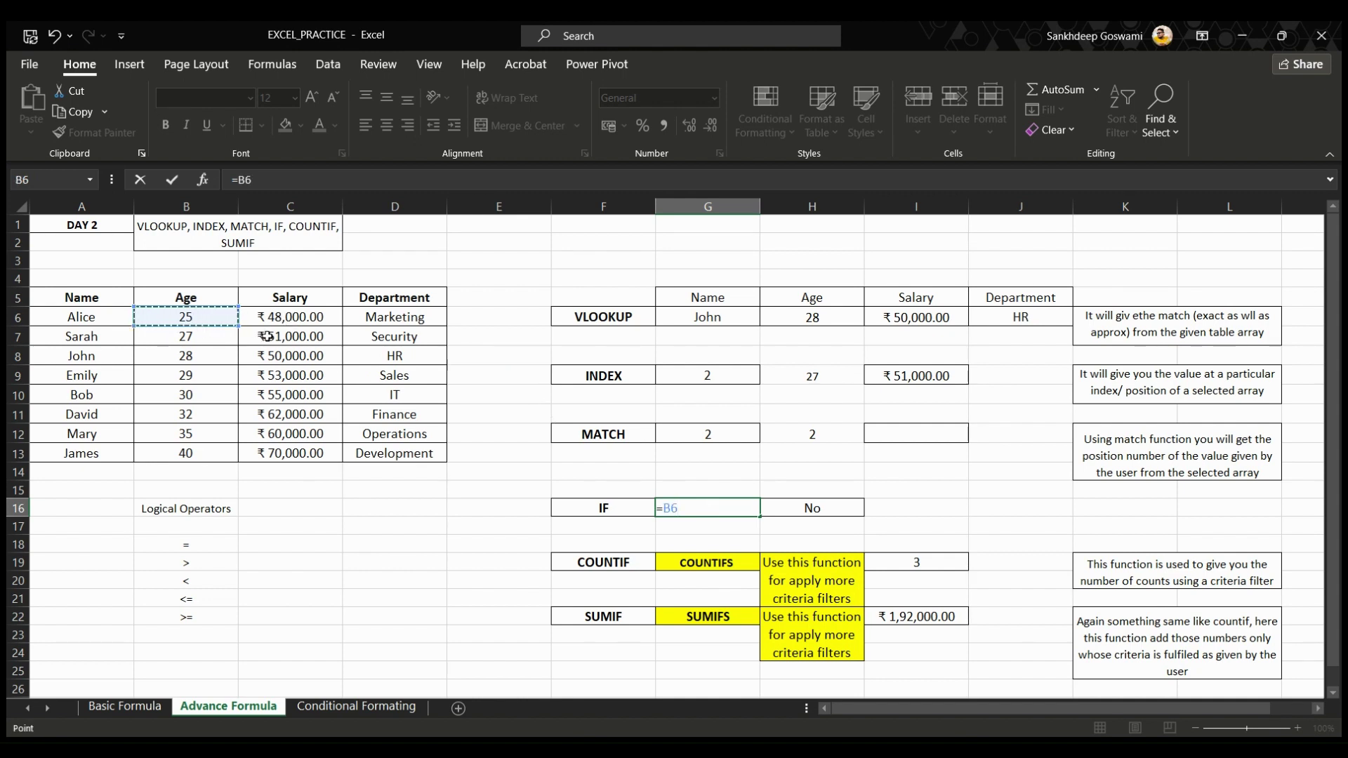
text(=)
click(210, 341)
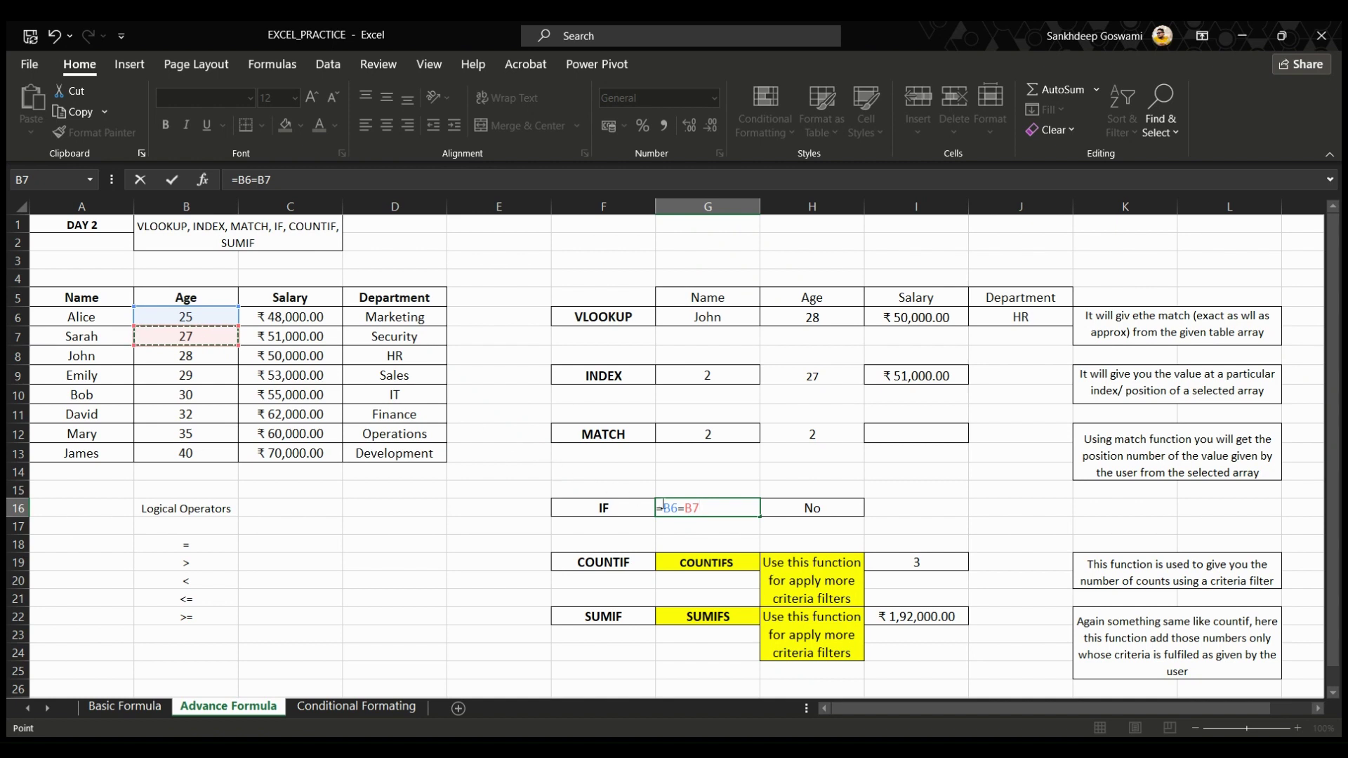
key(F2)
text(()
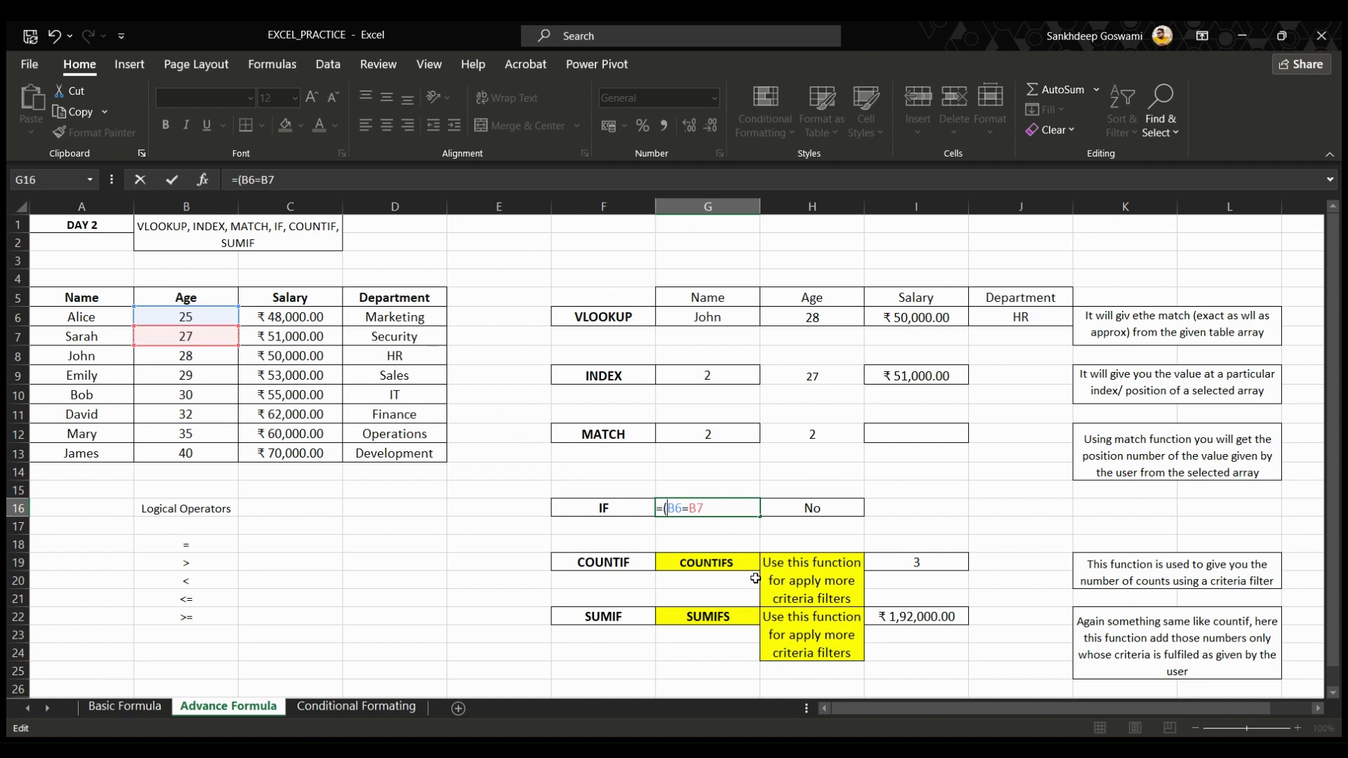
key(End)
key(ctrl+Return)
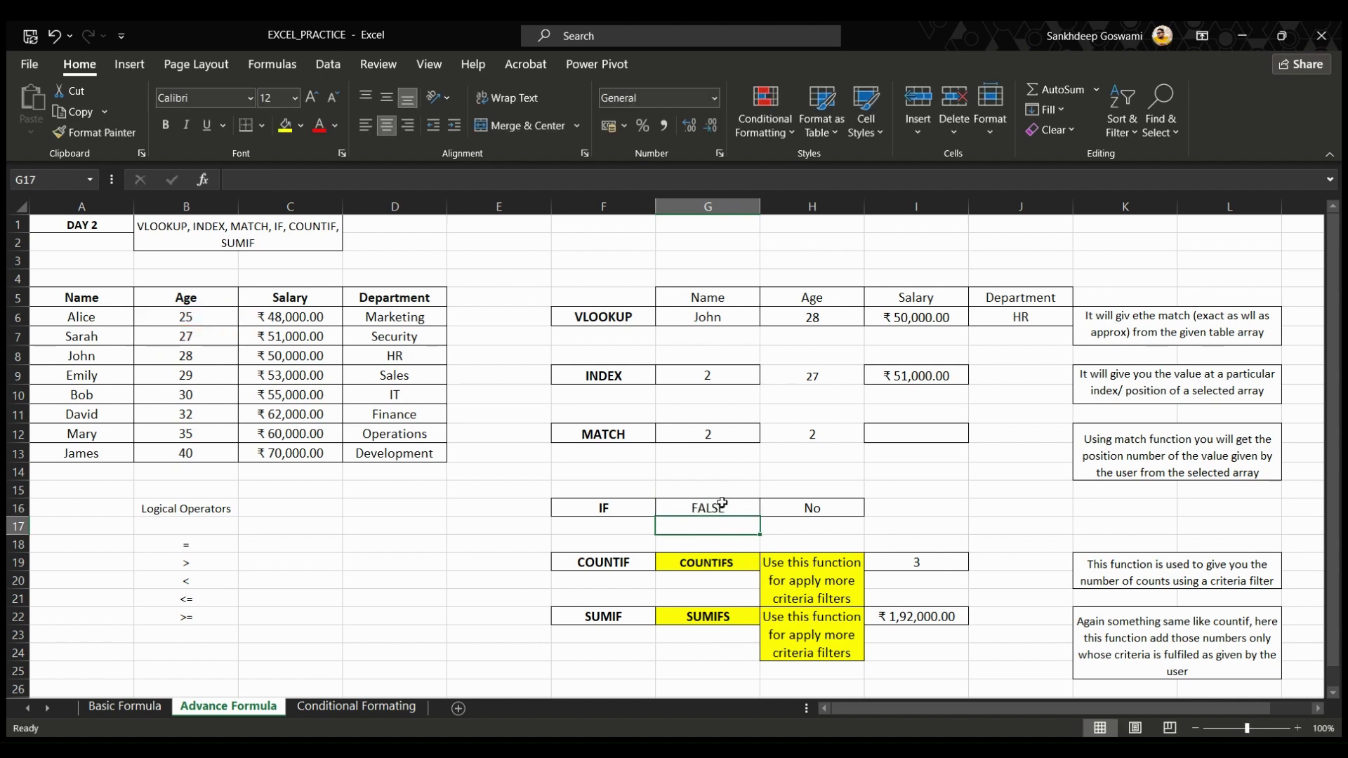
click(263, 548)
drag(263, 548, 309, 631)
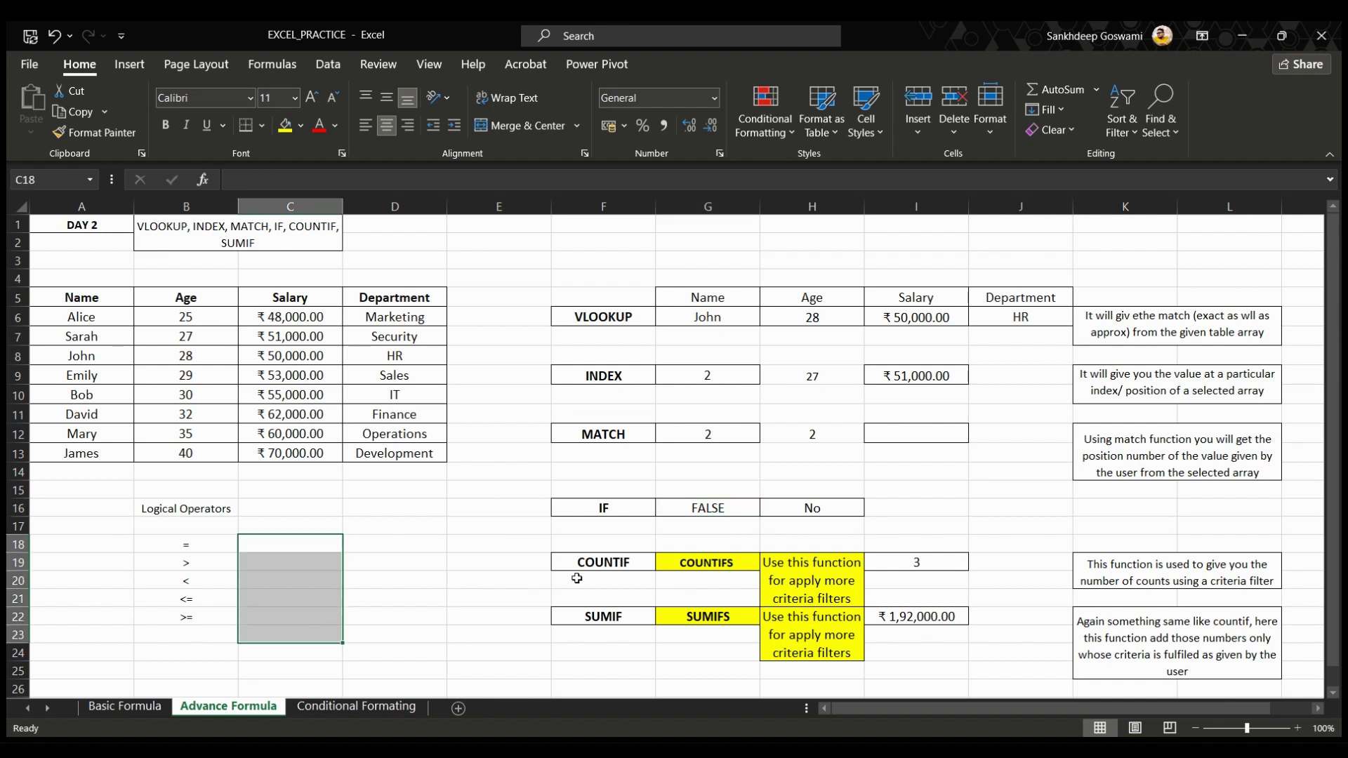
Label cell G15, above the equality test result, as "Boolean (T/F)"
click(375, 605)
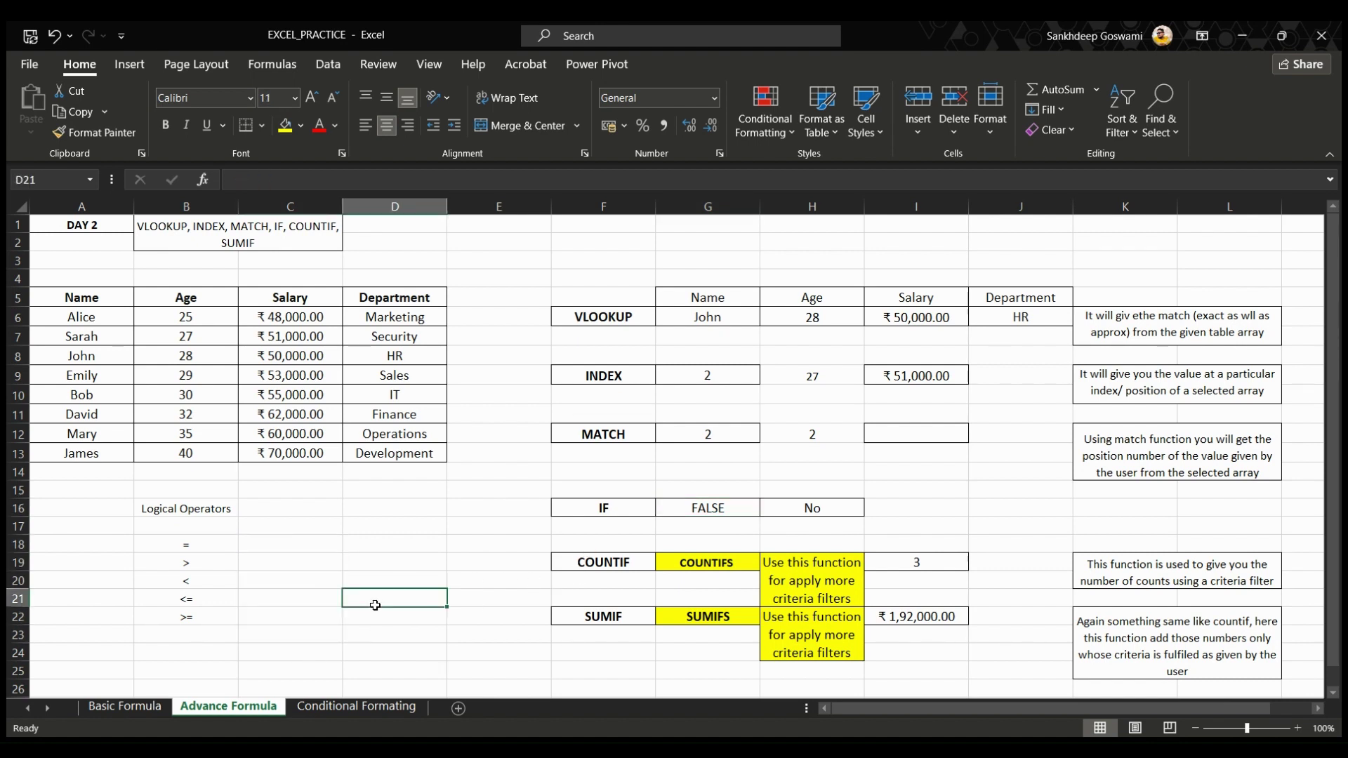
click(260, 545)
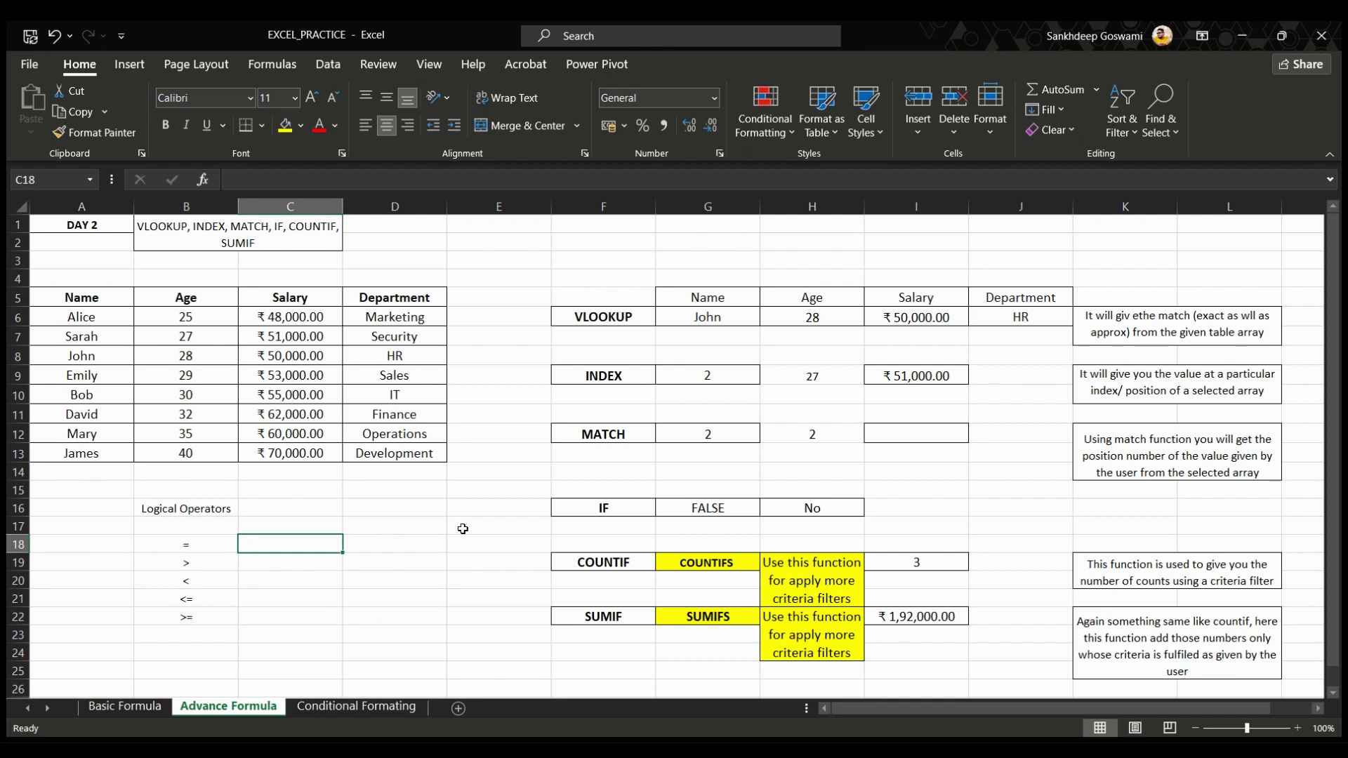
click(714, 490)
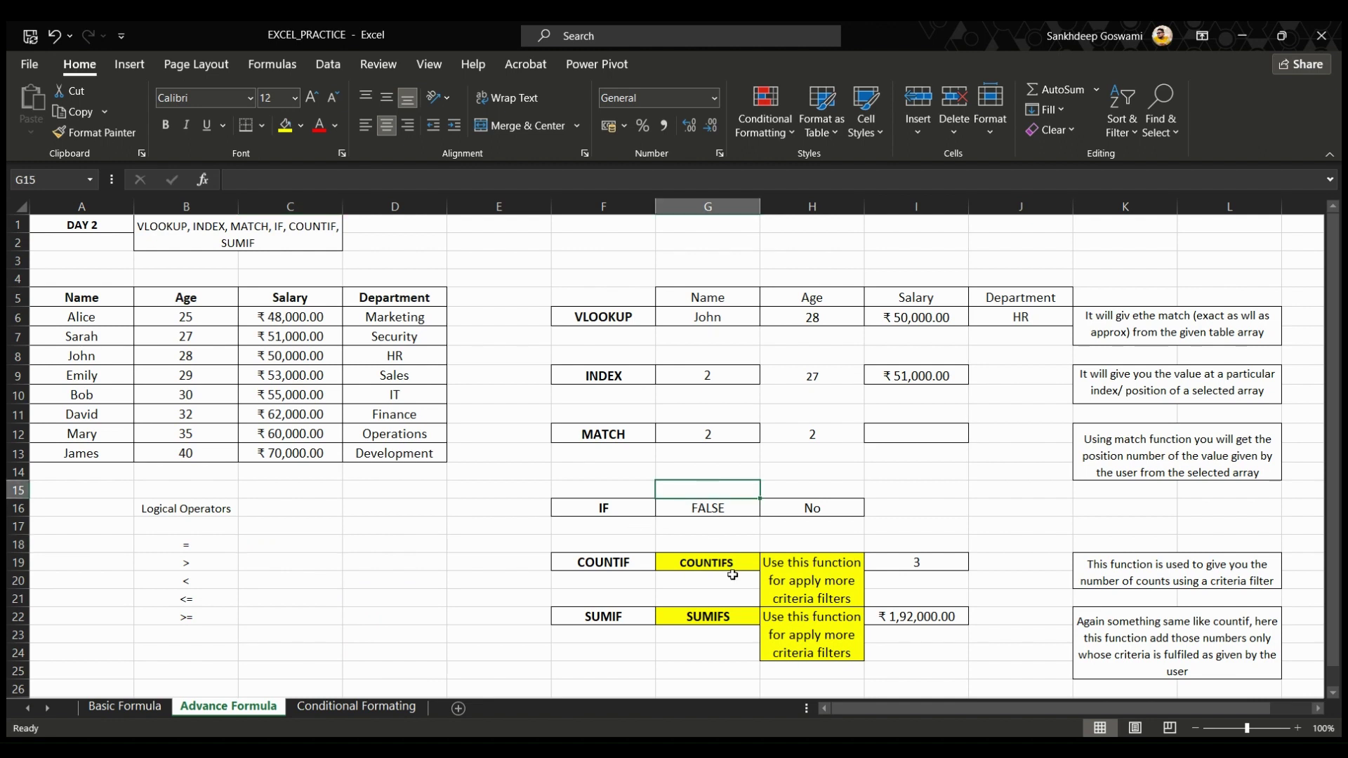
text(Boolean)
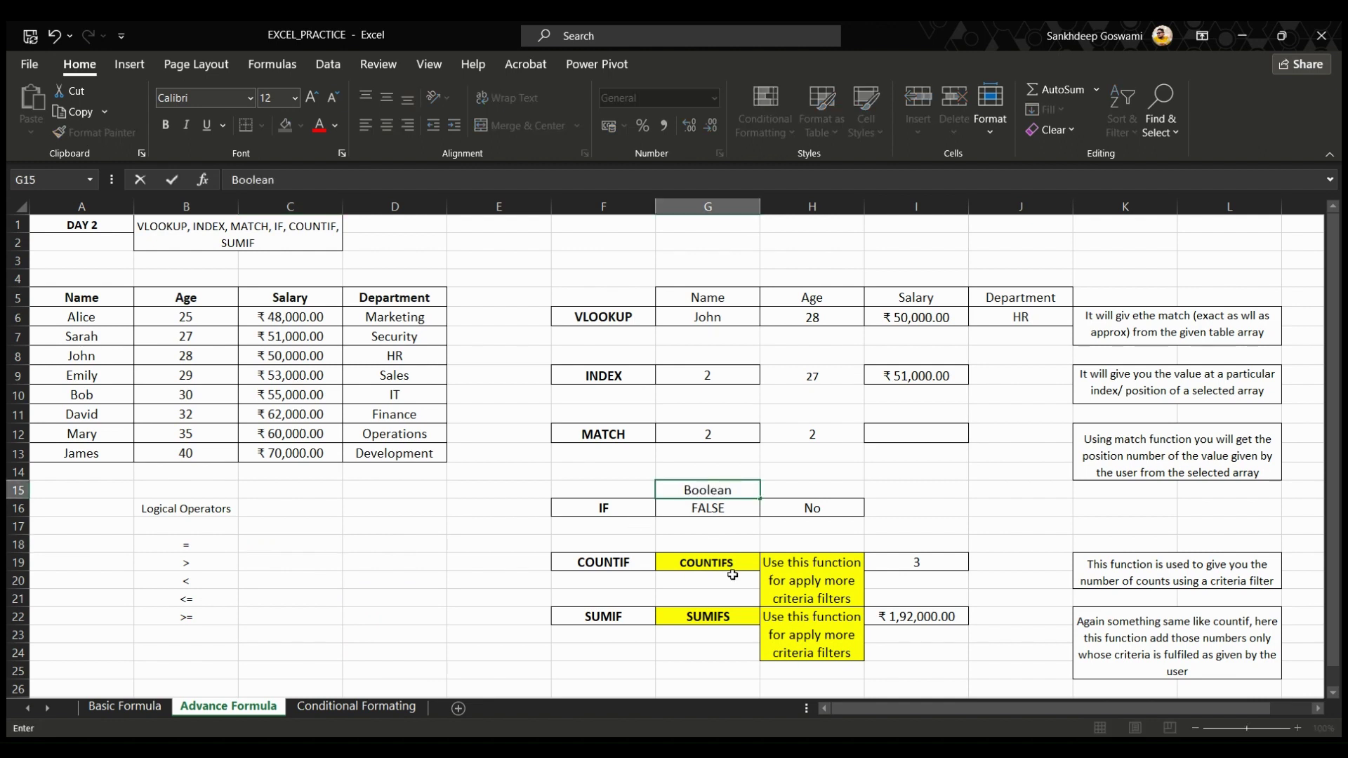
text( (T/F))
click(813, 486)
click(743, 492)
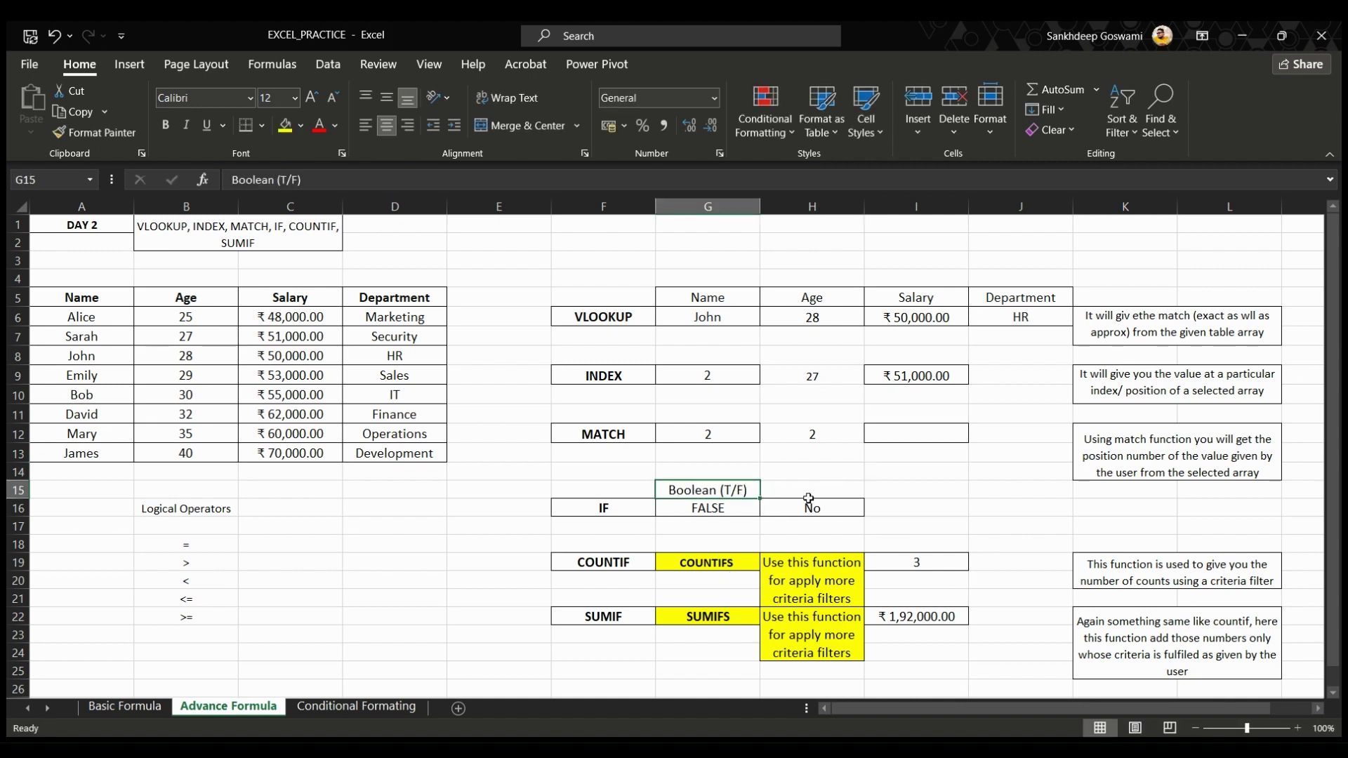
Enter an IF formula in cell I16 testing B9=B10, with "True" as the true result and "False" as the false result
click(616, 511)
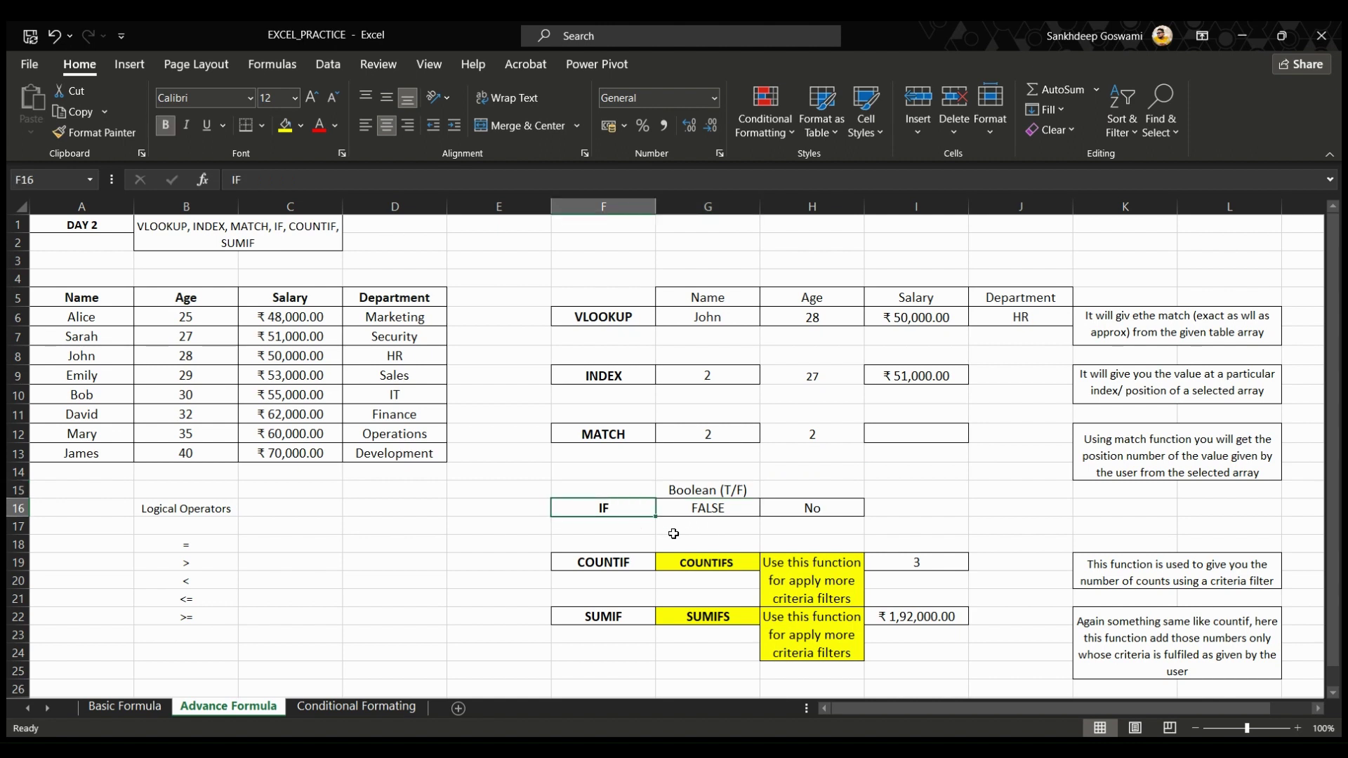
click(885, 500)
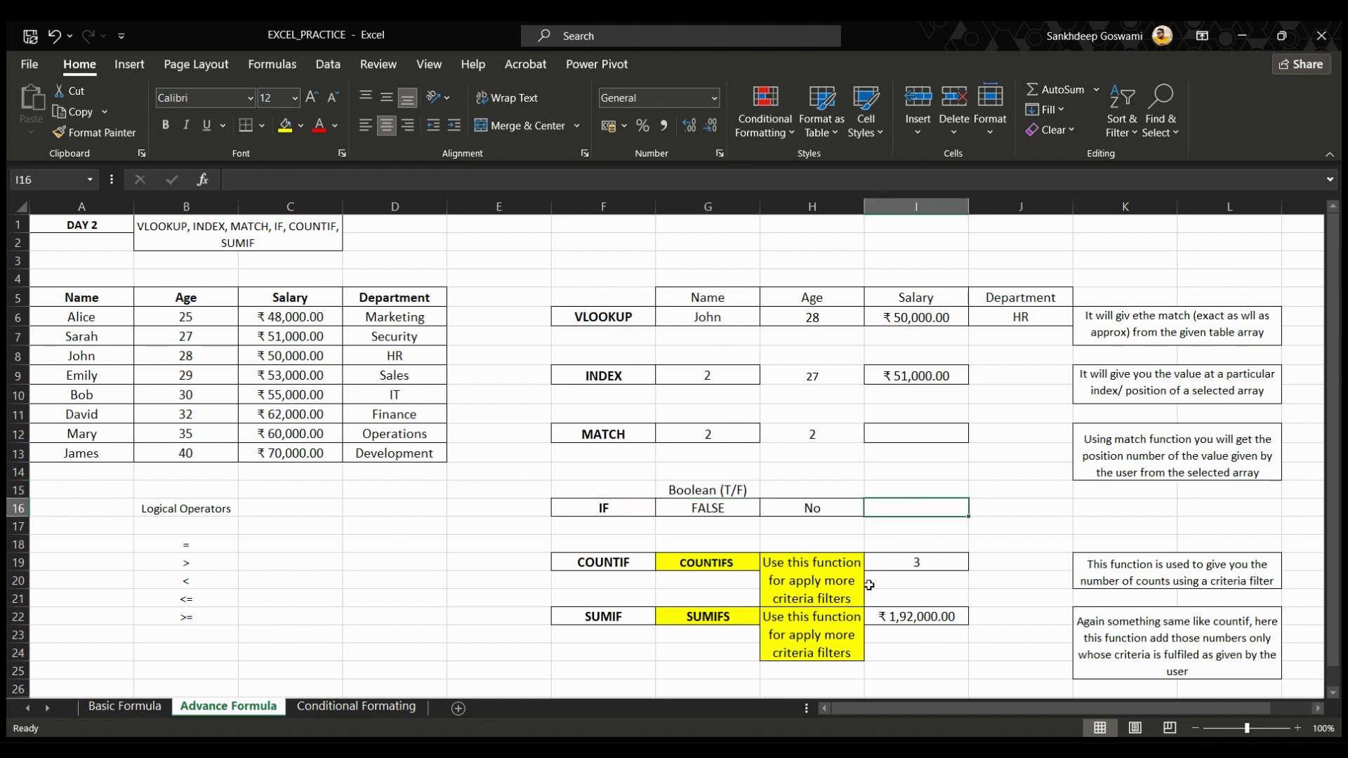
text(=if()
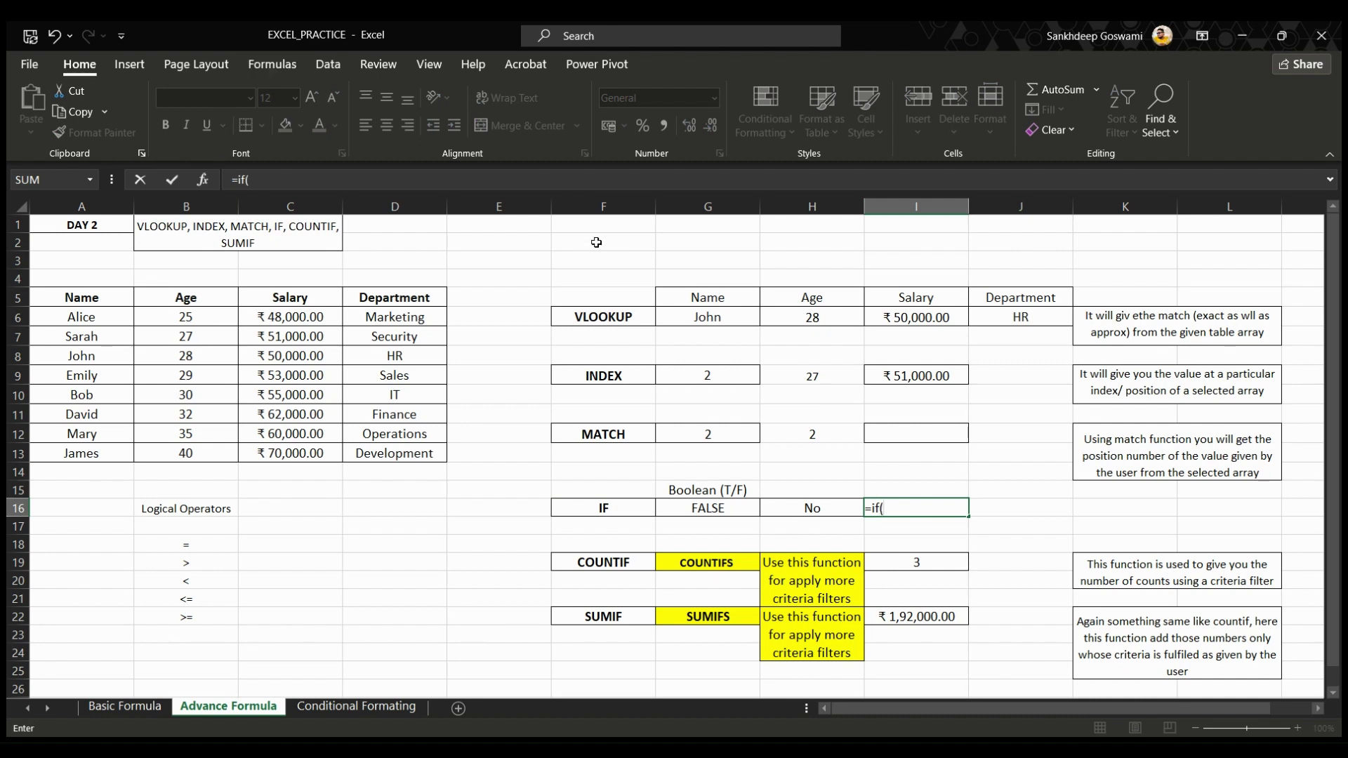
click(201, 375)
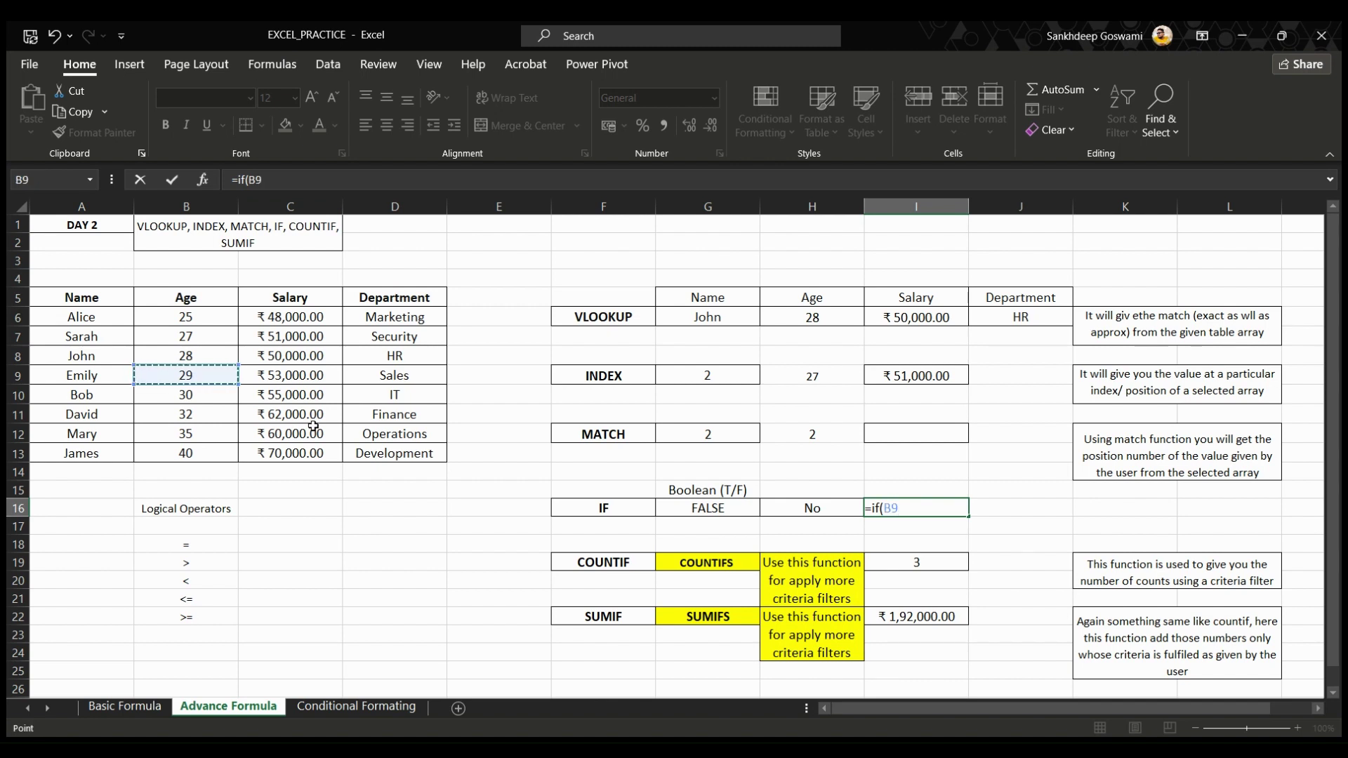
text(=)
click(217, 401)
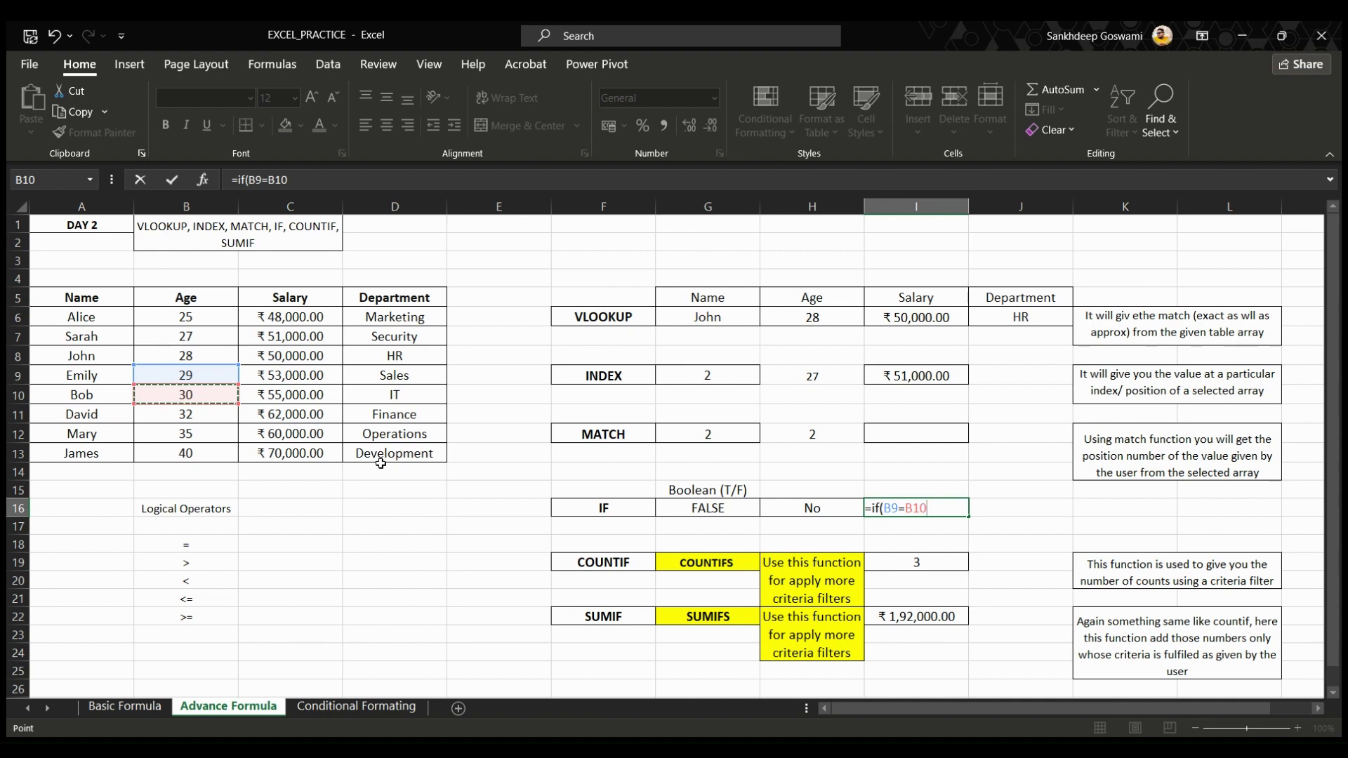
text(,"True",)
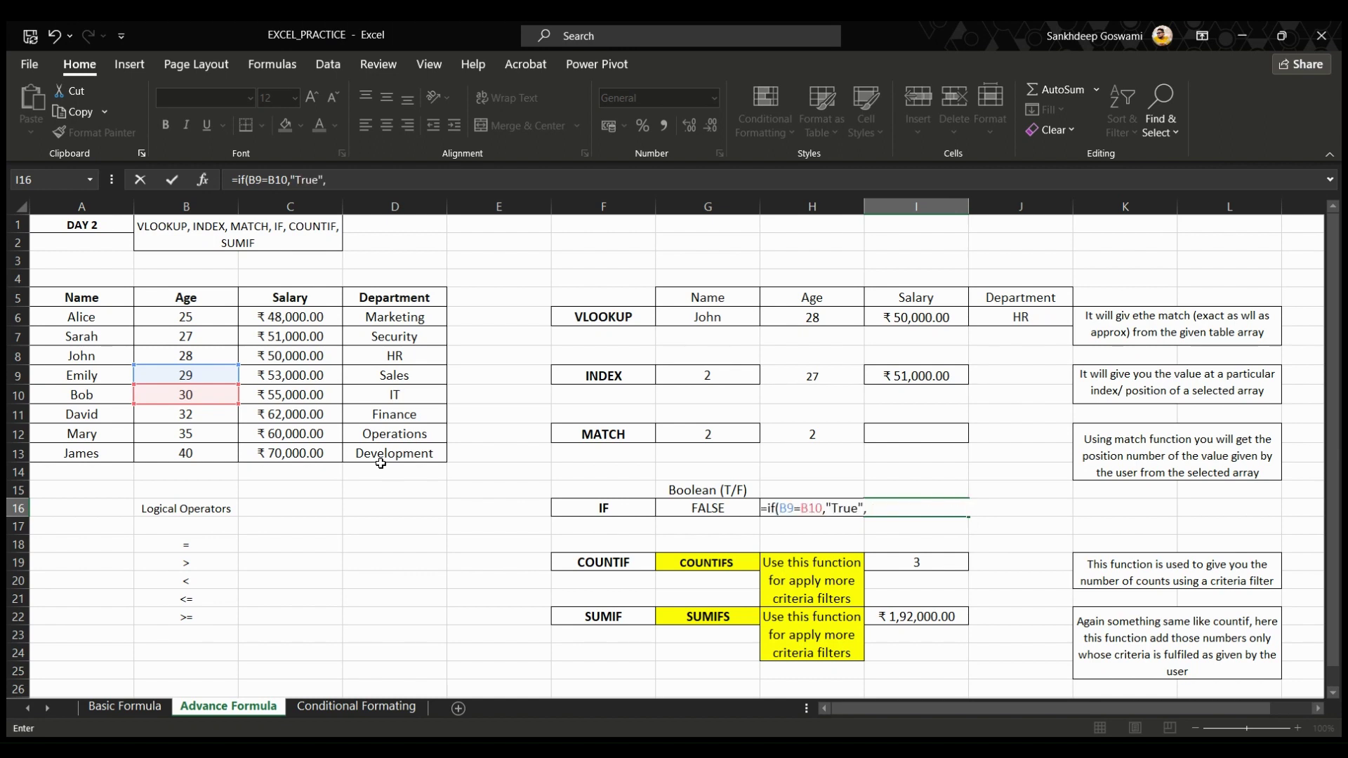
text("False"))
key(Return)
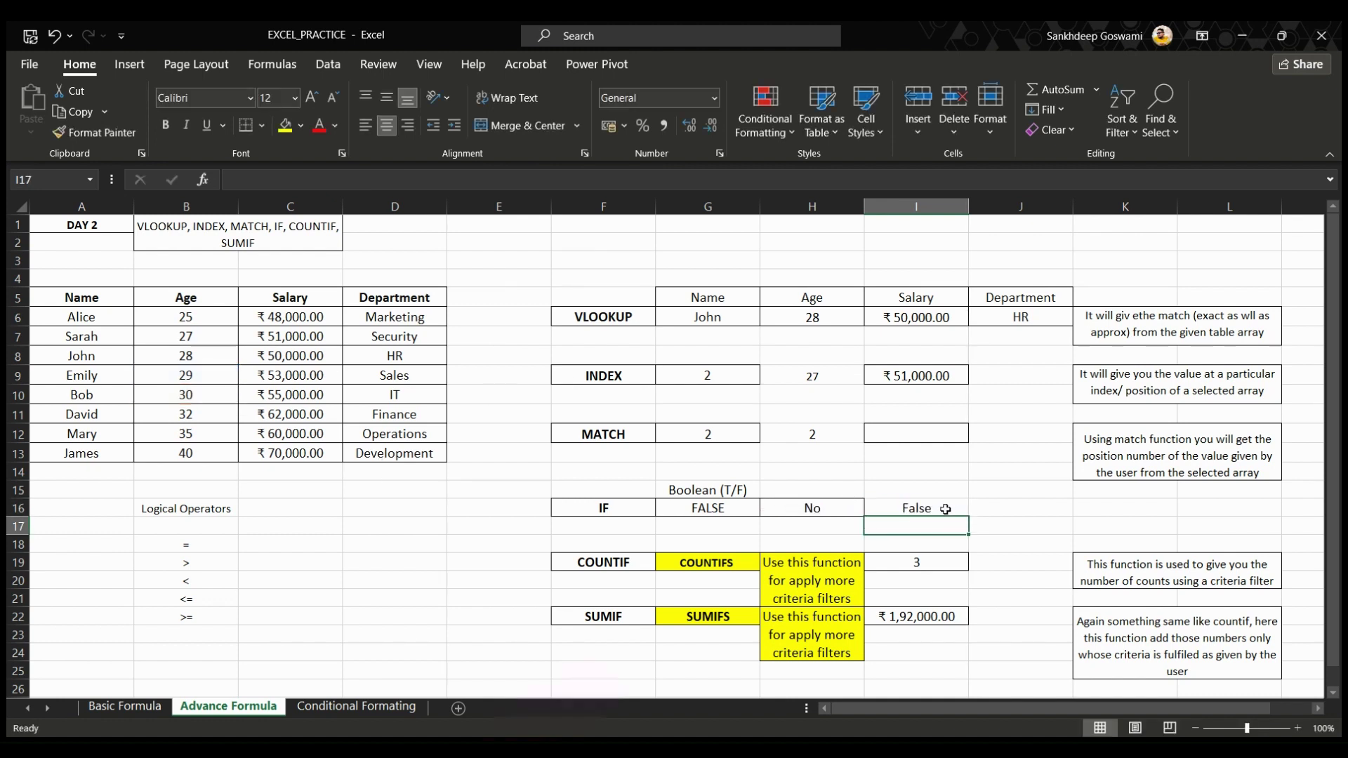
Clear the existing COUNTIF formula from cell I19
click(983, 491)
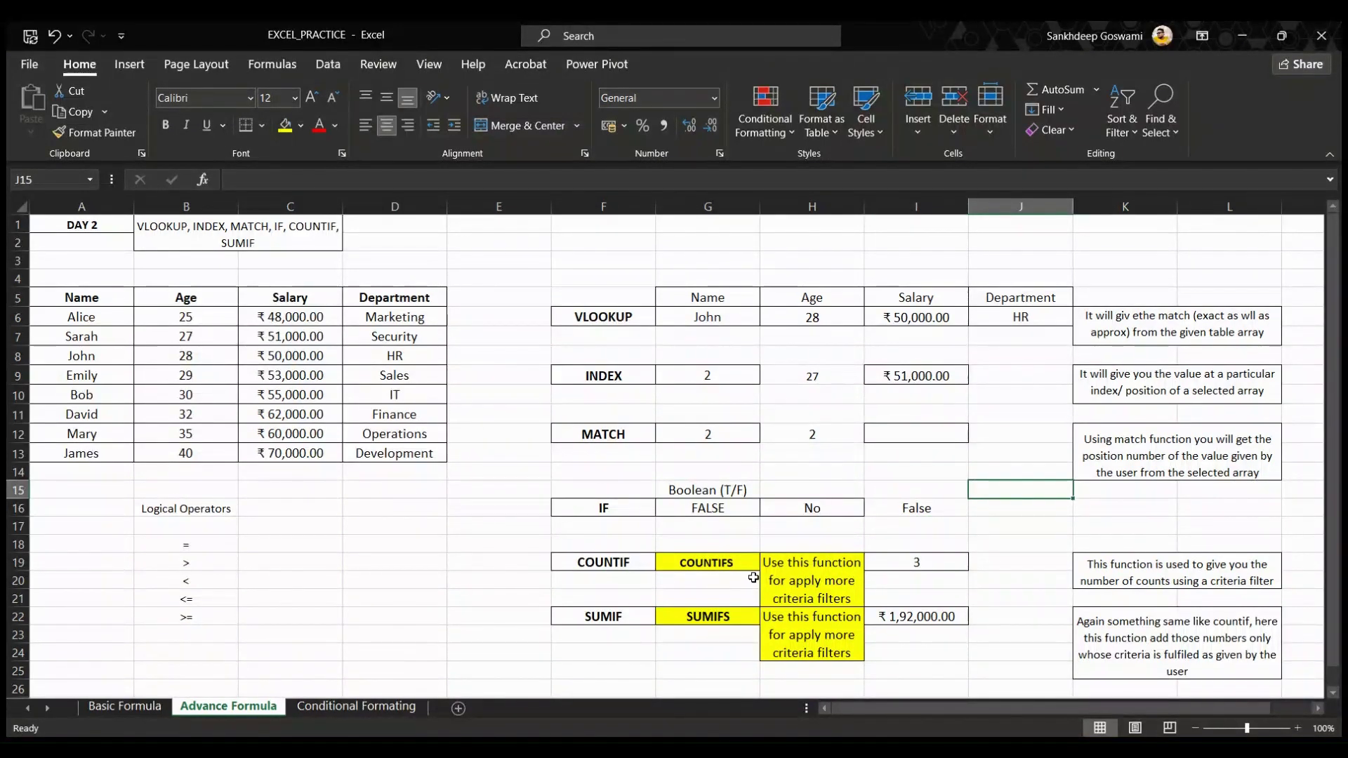
click(613, 510)
drag(612, 510, 608, 546)
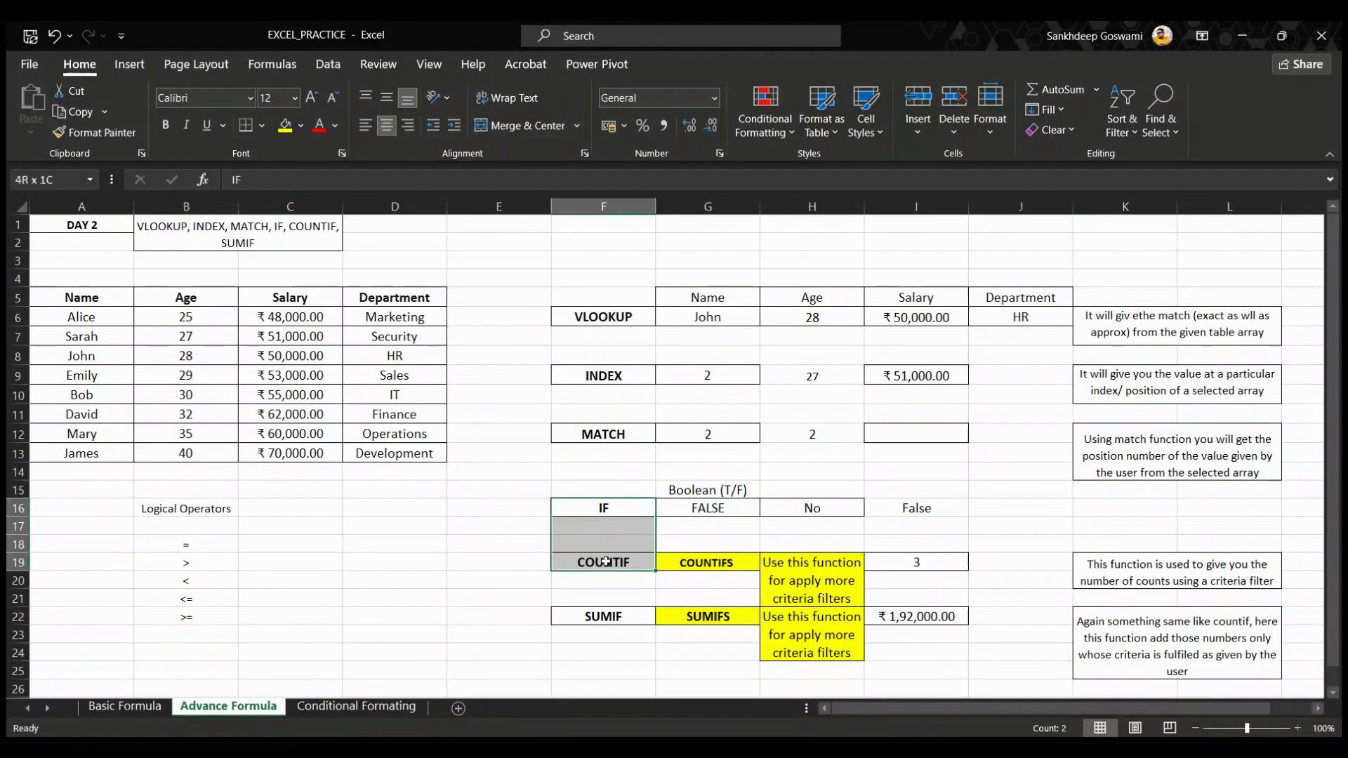
click(830, 542)
click(953, 570)
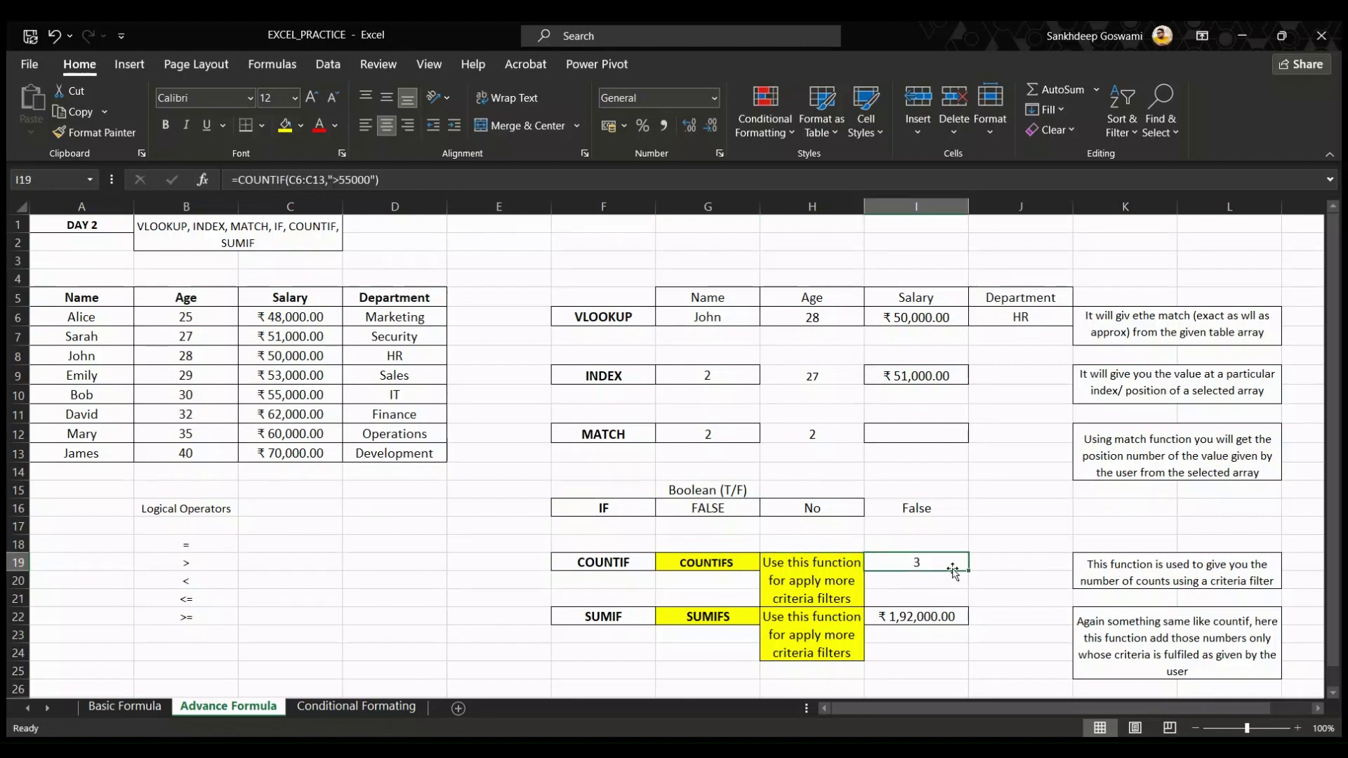
key(Delete)
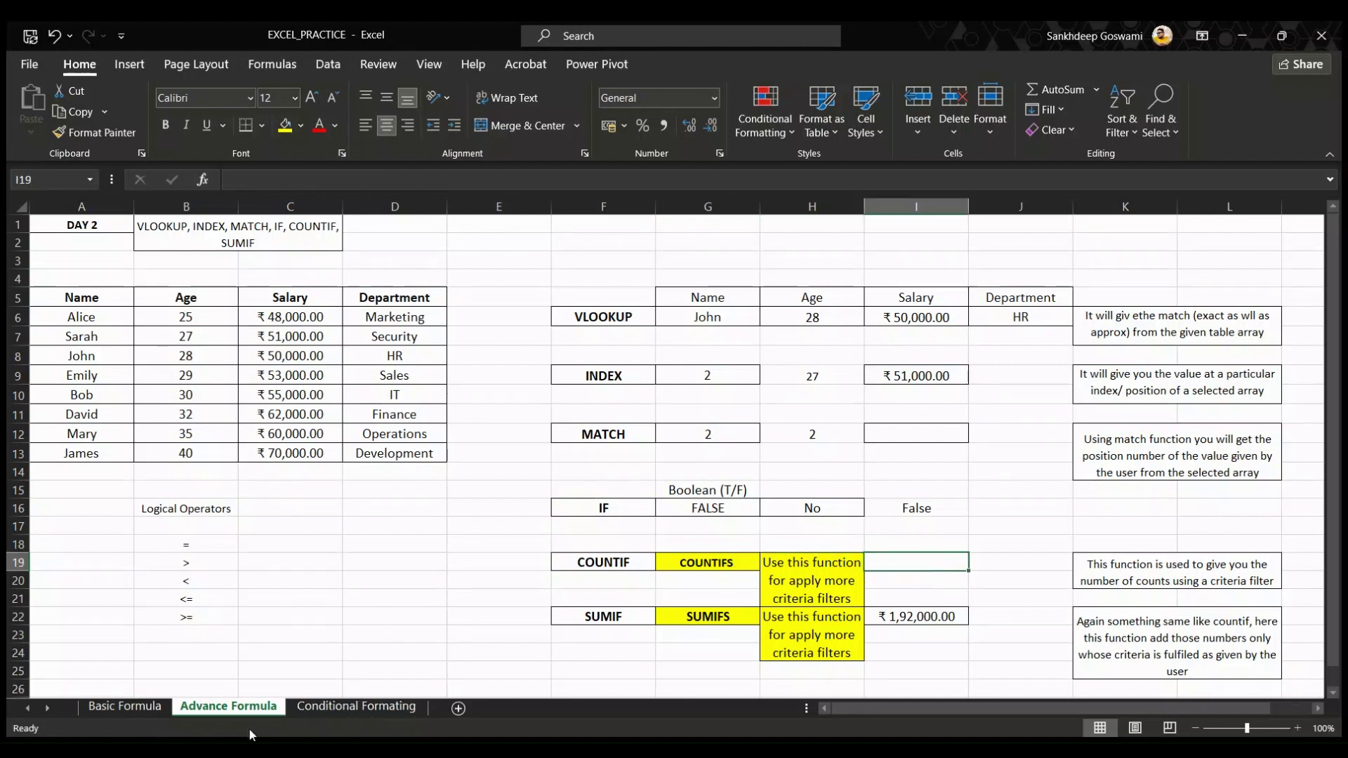
Examine the COUNT formula and its Age range on the Basic Formula sheet, and return to the Advance Formula sheet
click(120, 707)
scroll(225, 600, down, 4)
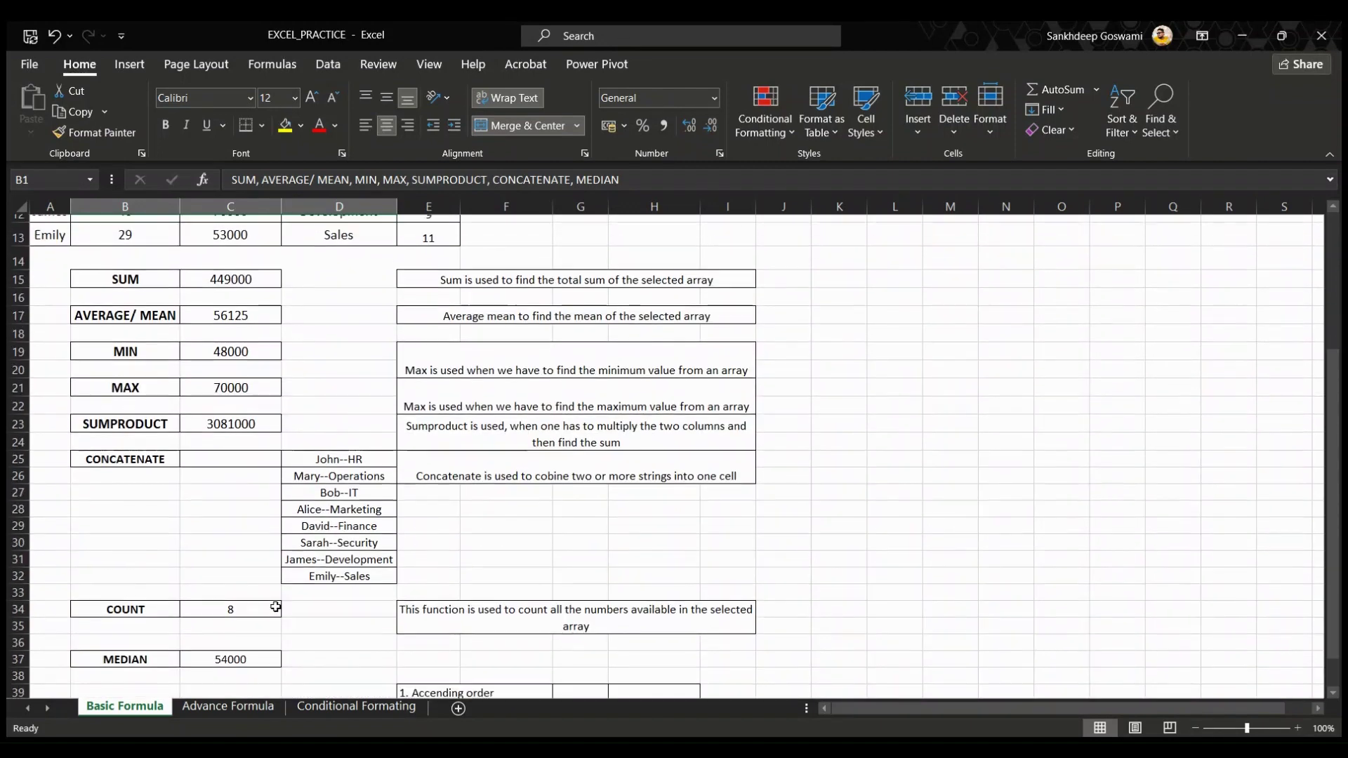
click(224, 600)
scroll(225, 600, up, 4)
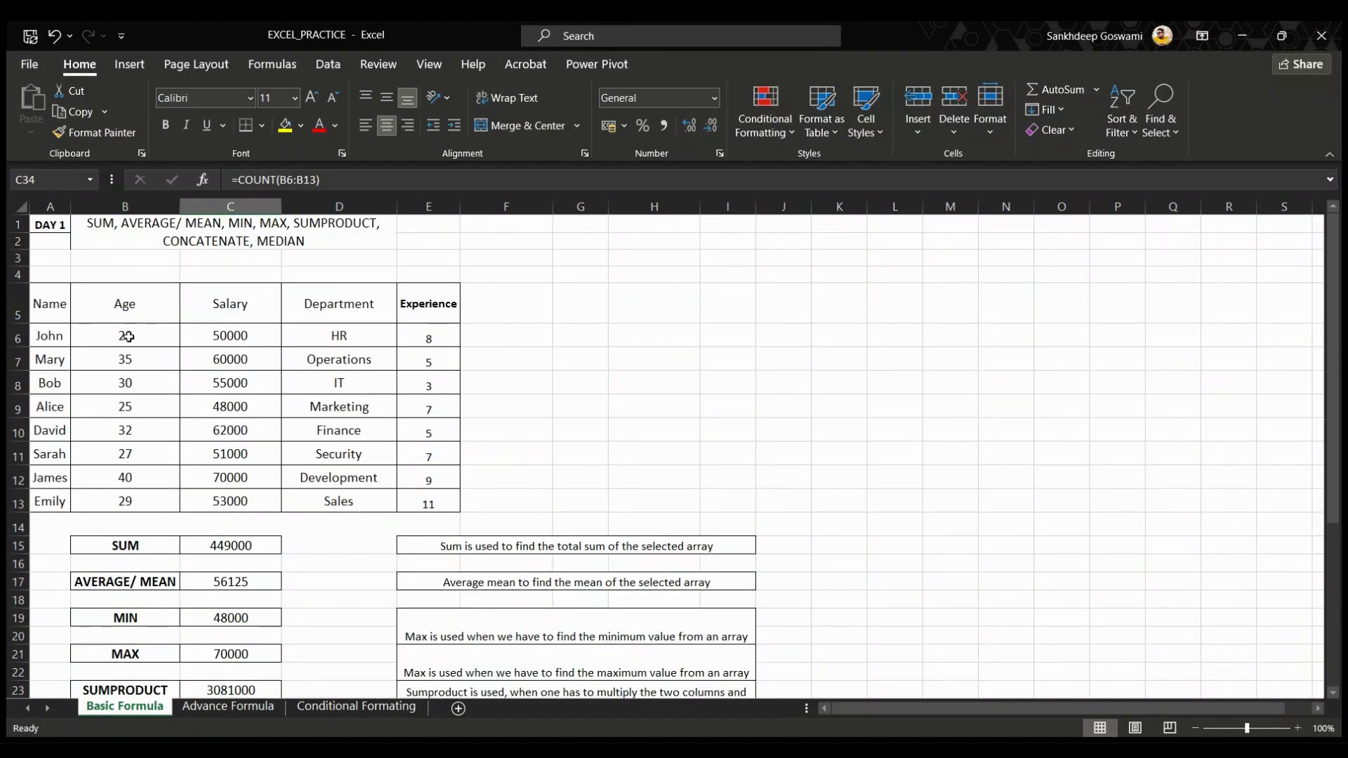
drag(125, 336, 132, 502)
click(707, 432)
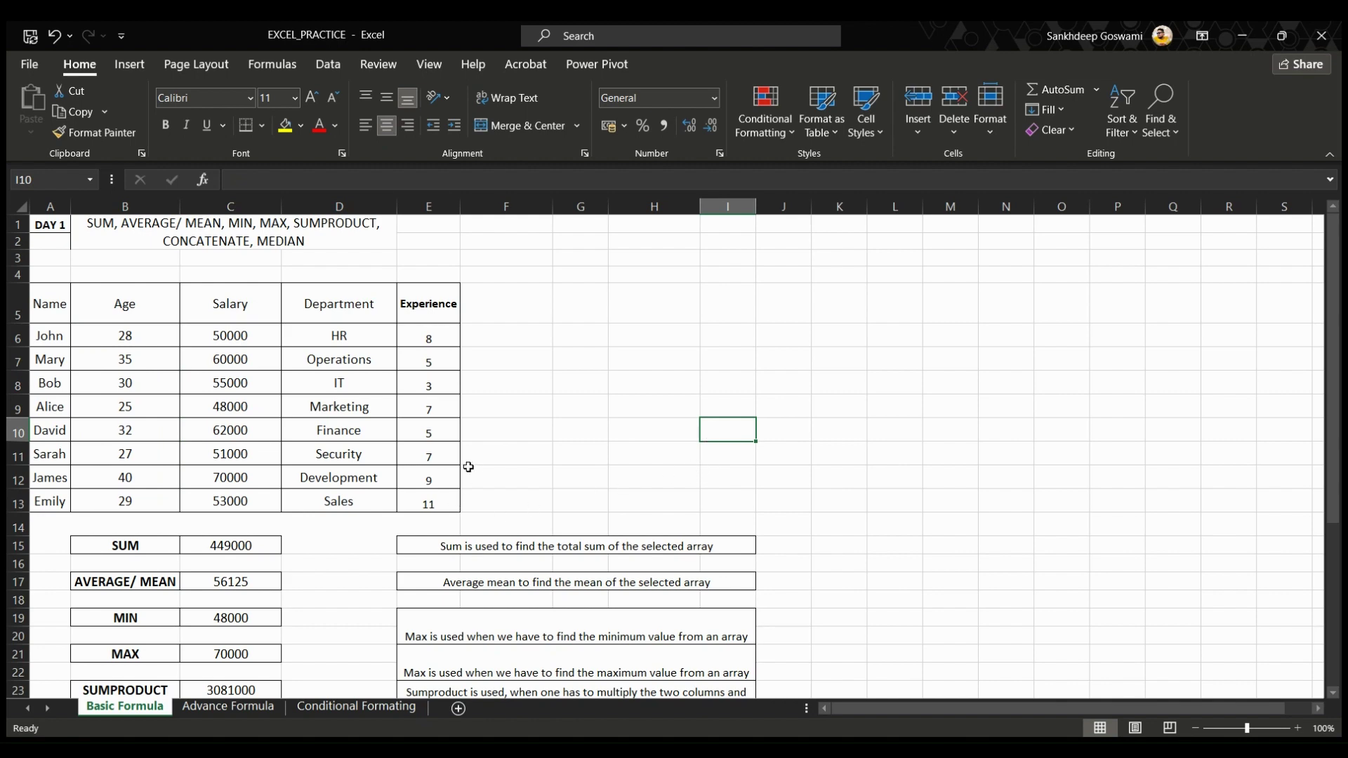
scroll(479, 475, down, 4)
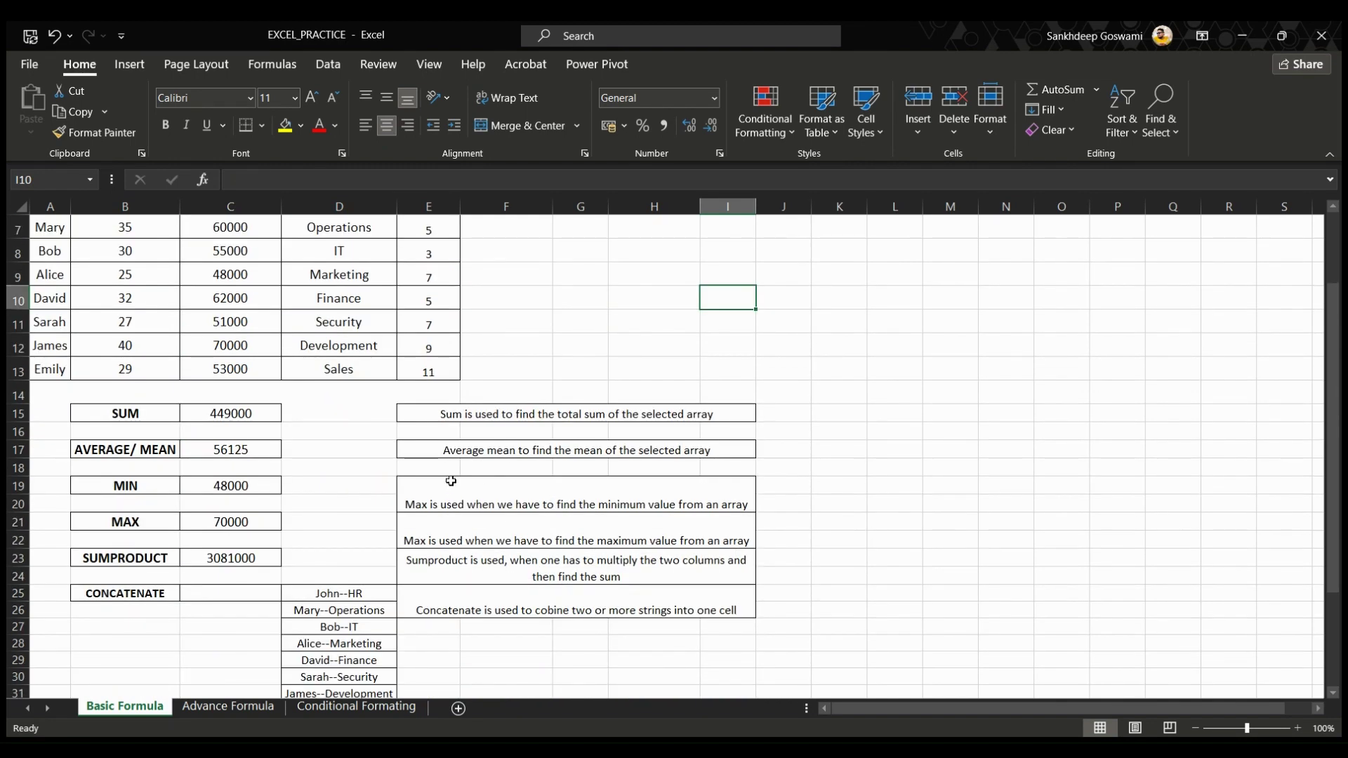
click(227, 706)
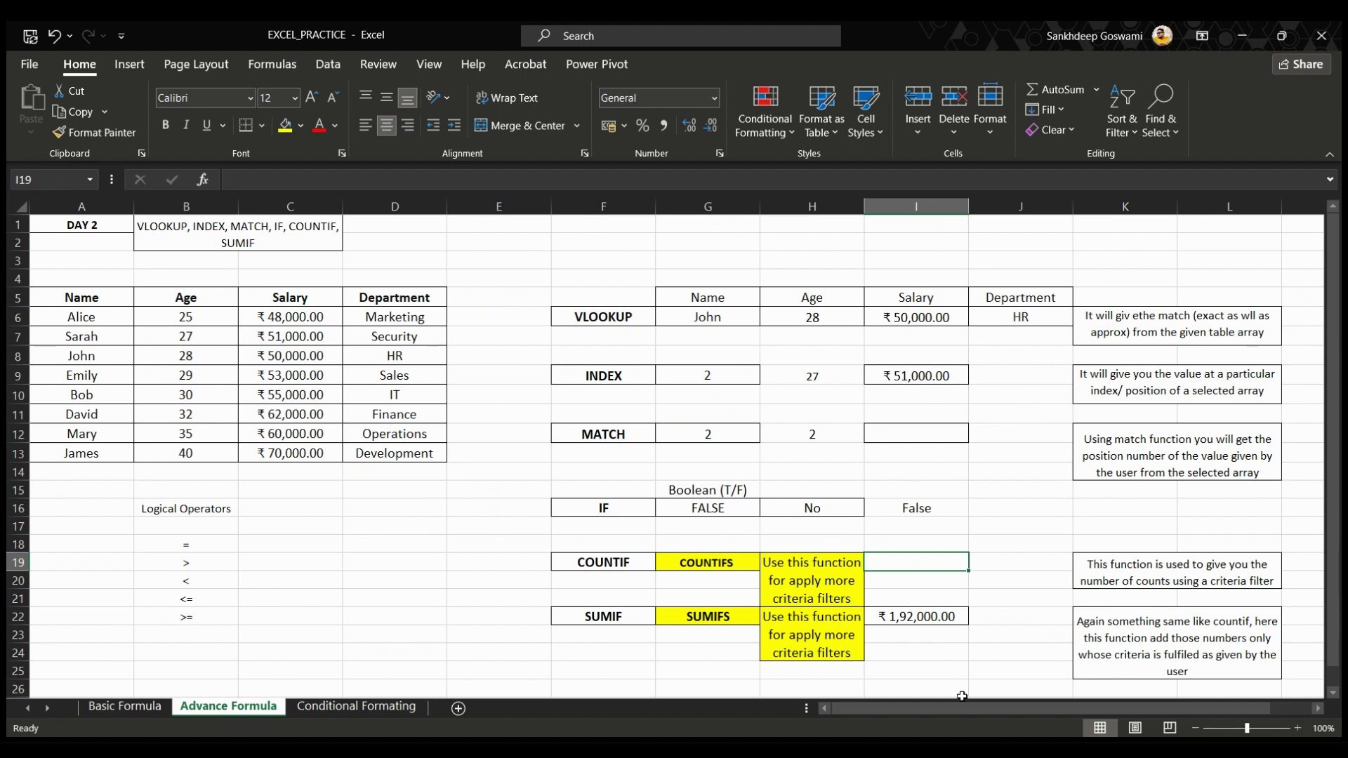
Enter a COUNTIF formula in cell I19 over the ages in B6:B13 with the criterion ">30"
text(=count)
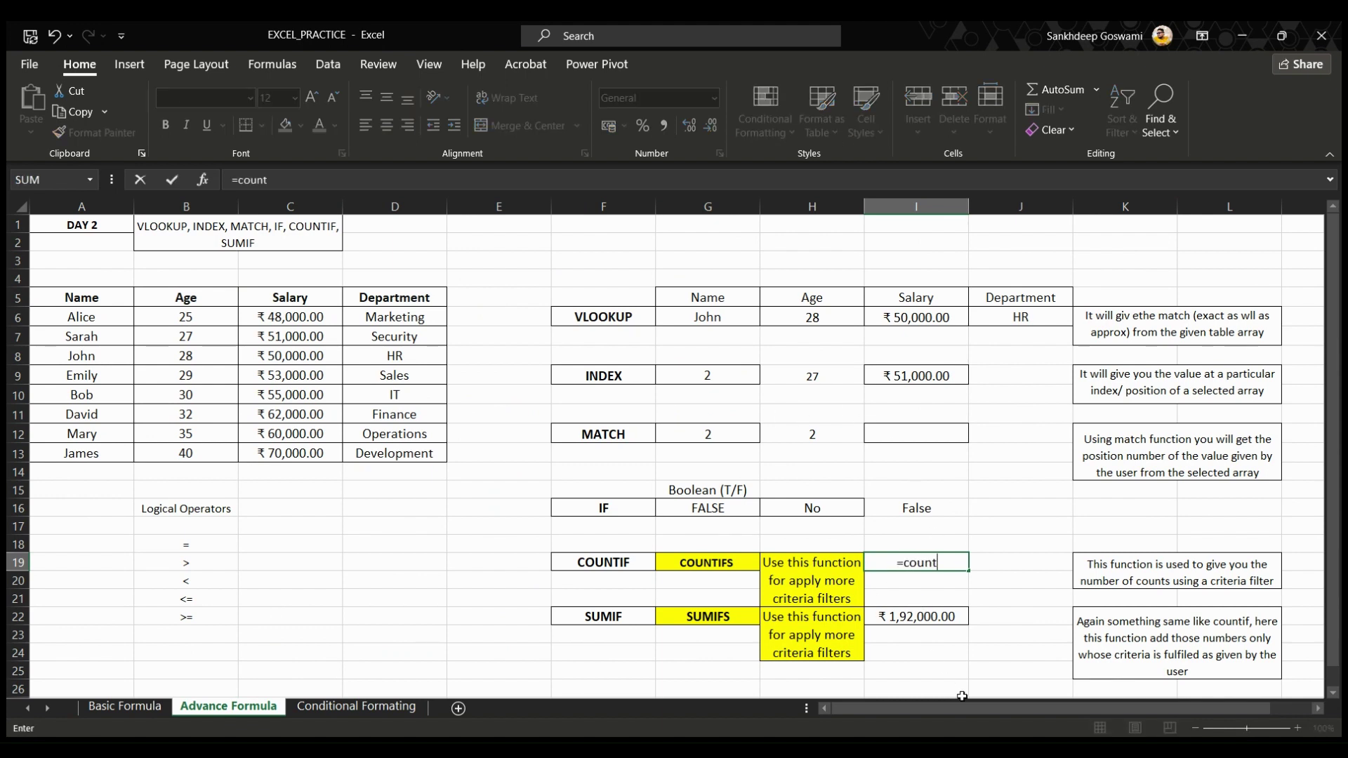
text(if)
key(Tab)
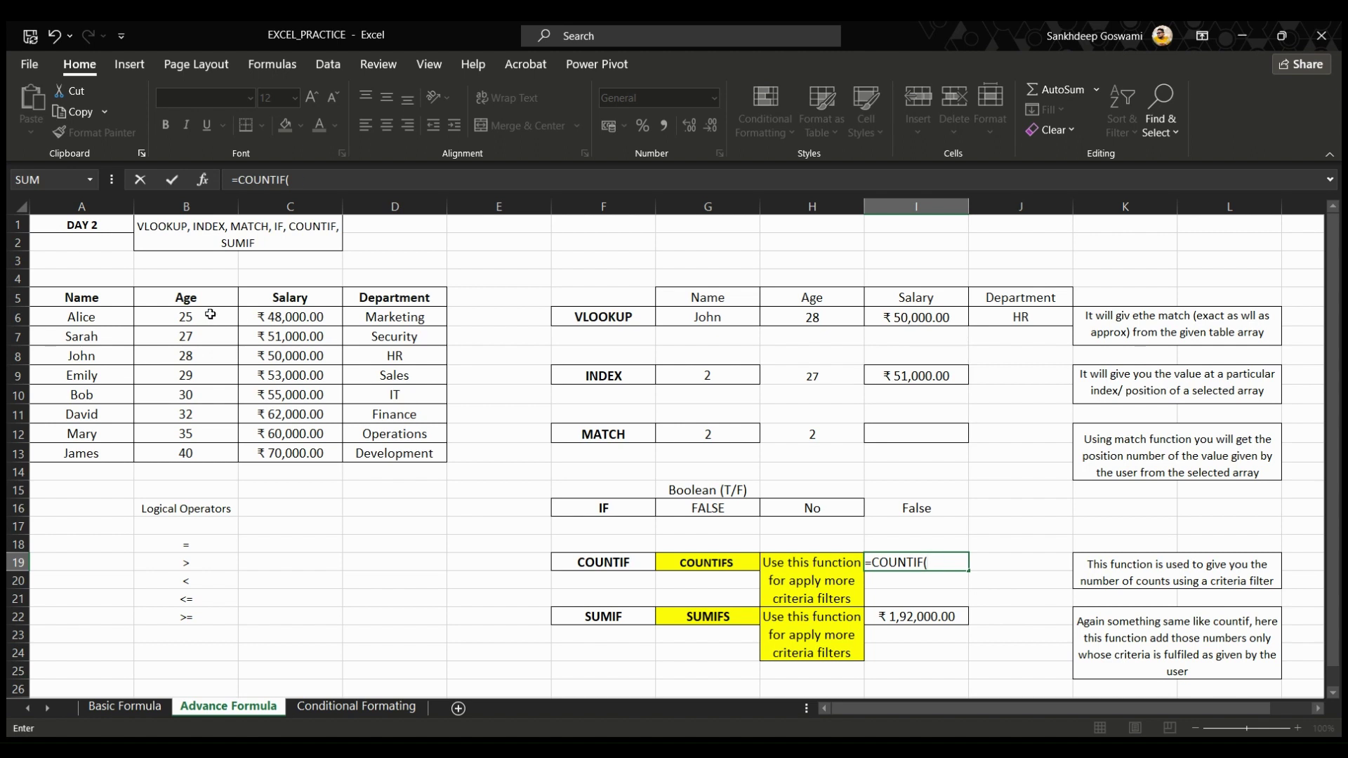
drag(210, 315, 199, 457)
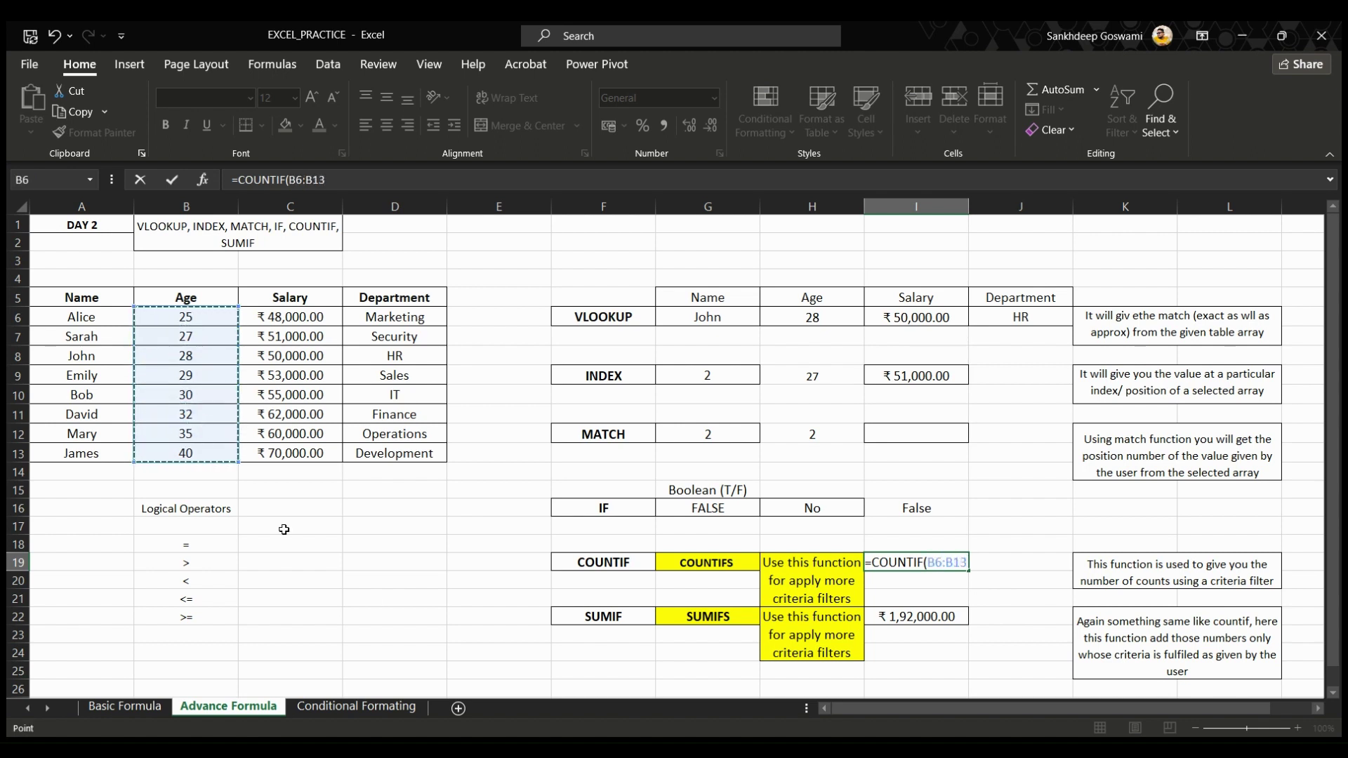
text(,)
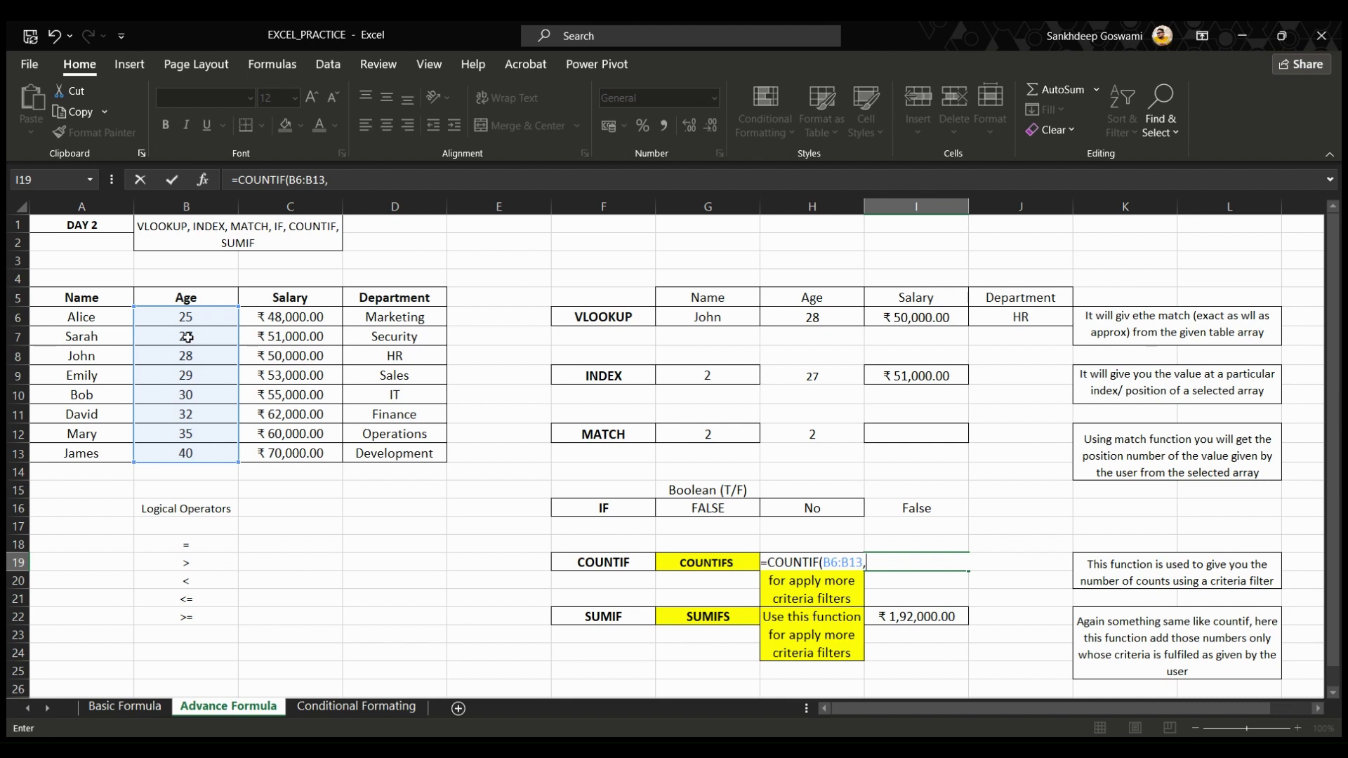
text(">30"))
key(Return)
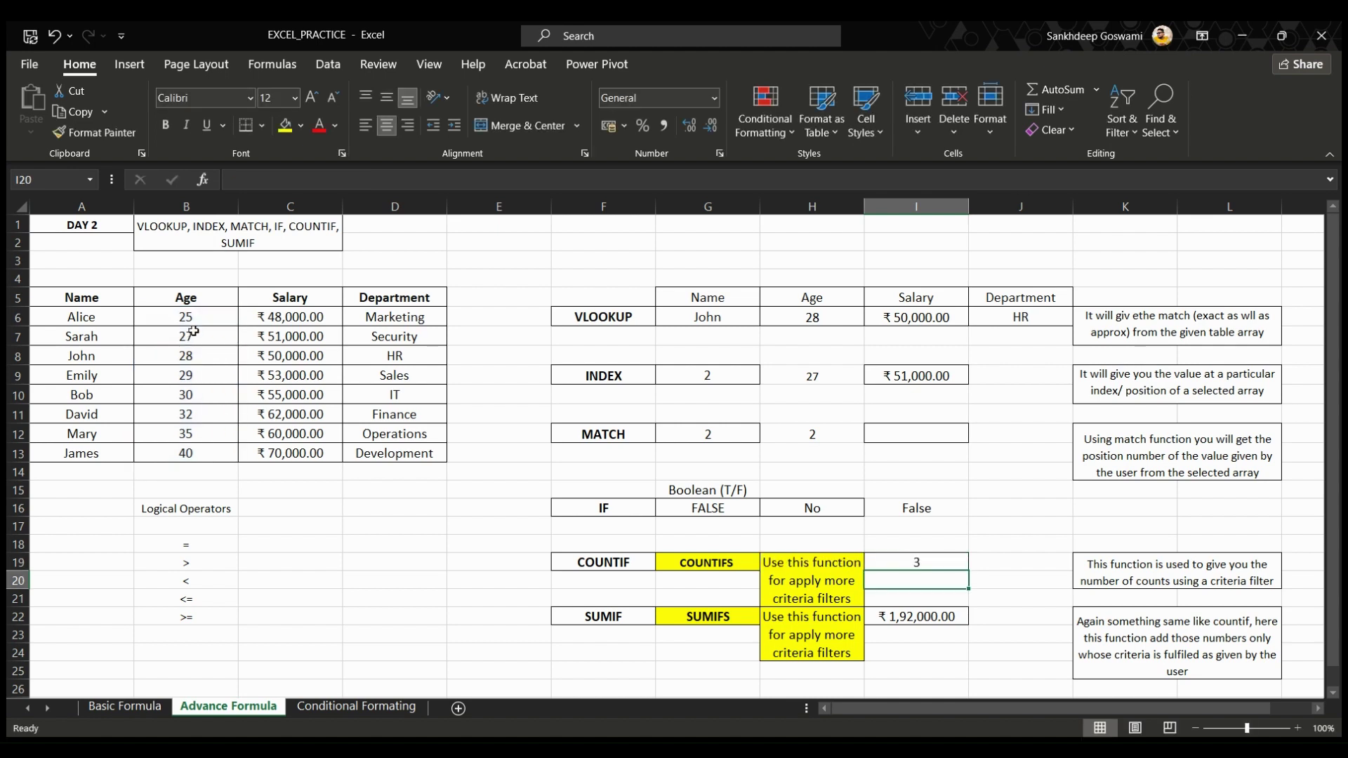
Check the ages above 30 against the COUNTIF result in cell I19, and clear that formula
drag(196, 422, 200, 451)
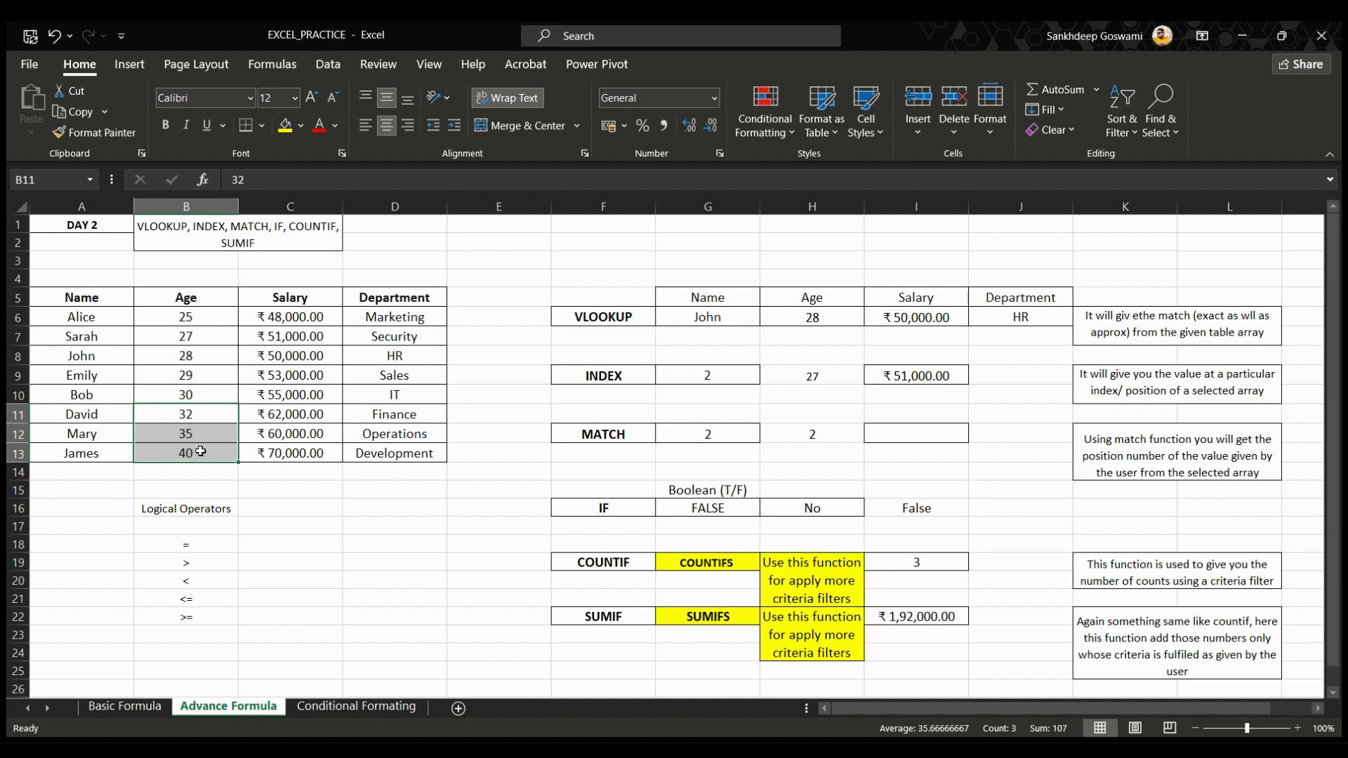
click(882, 571)
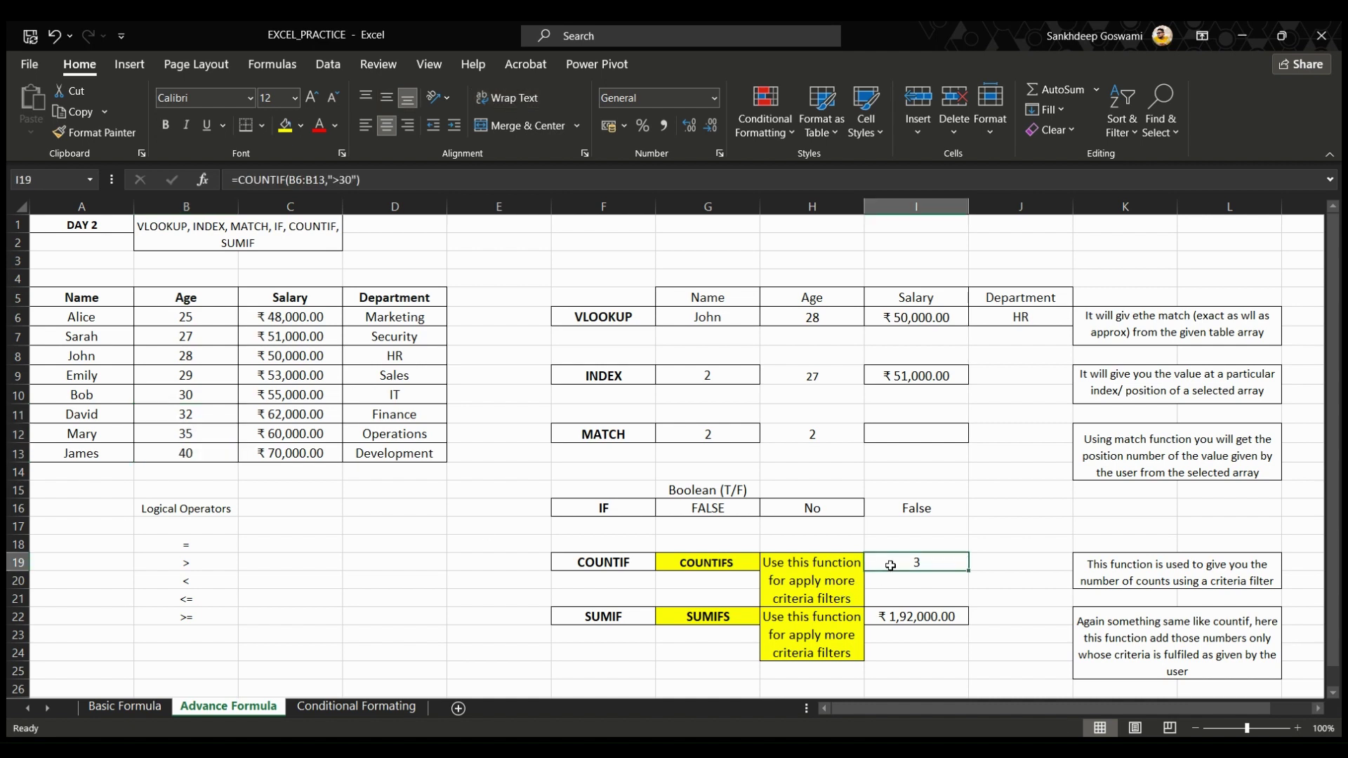
click(588, 566)
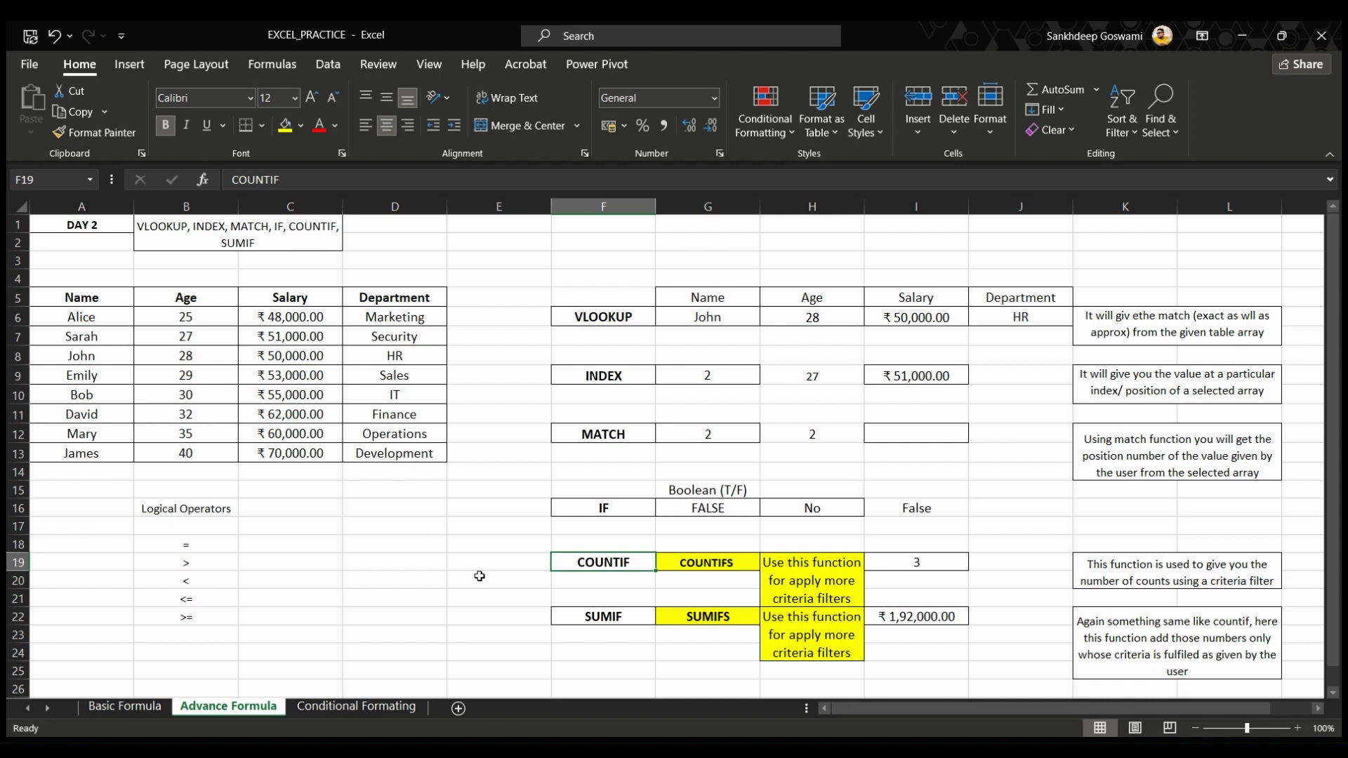
click(679, 563)
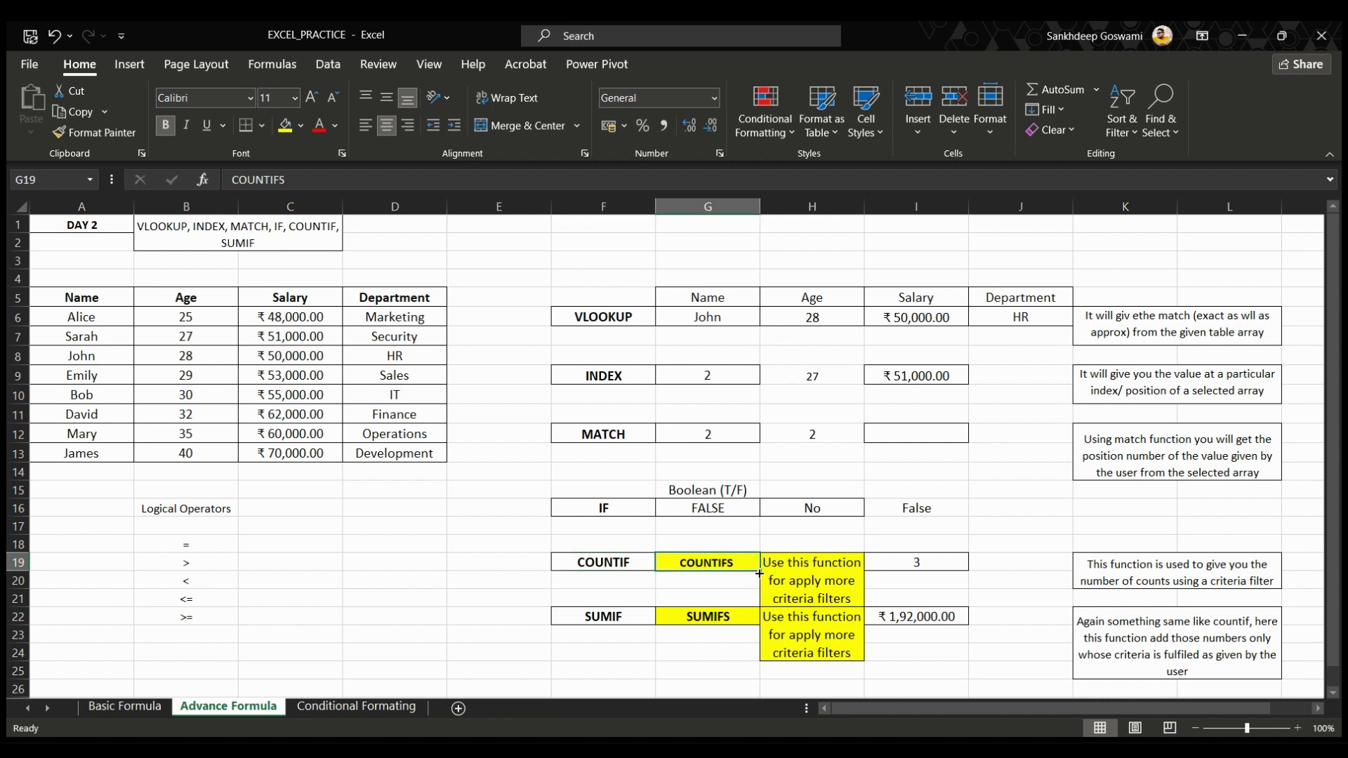
click(926, 563)
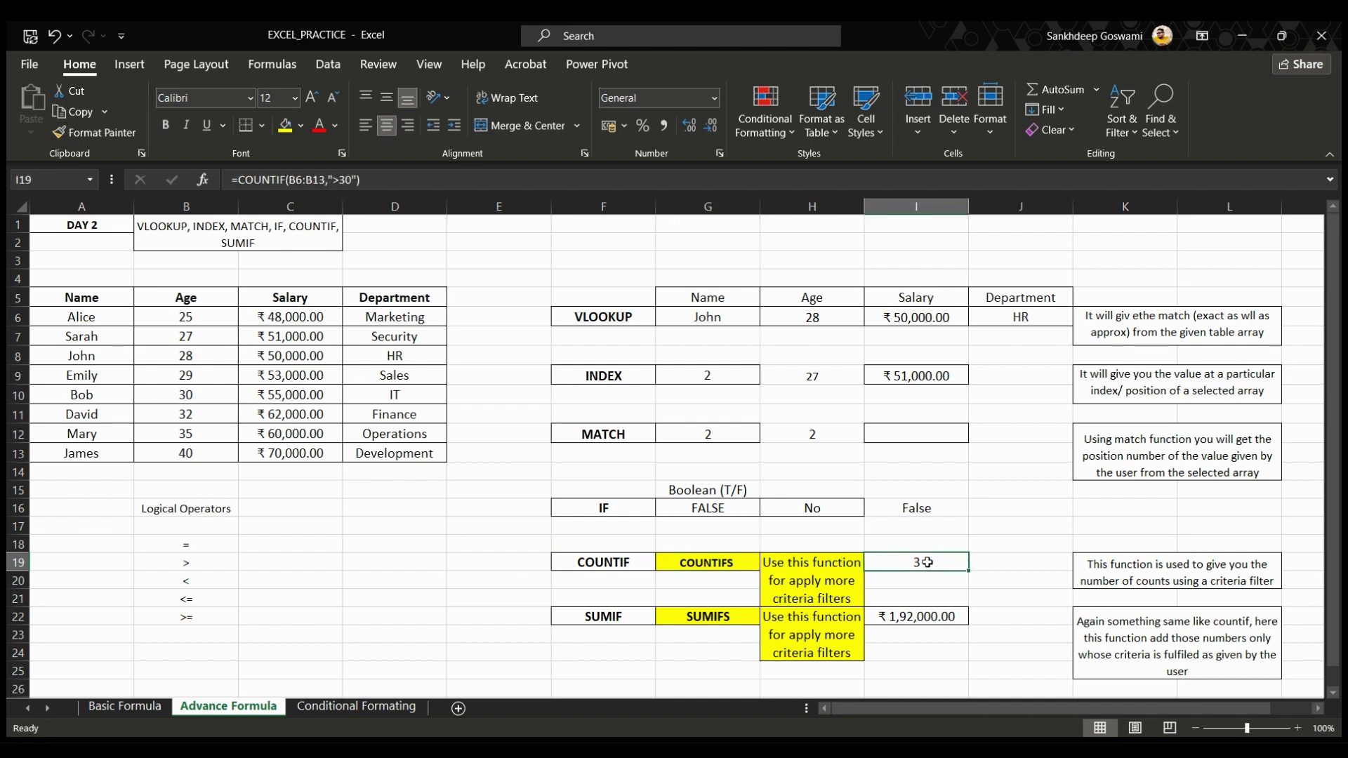
key(Delete)
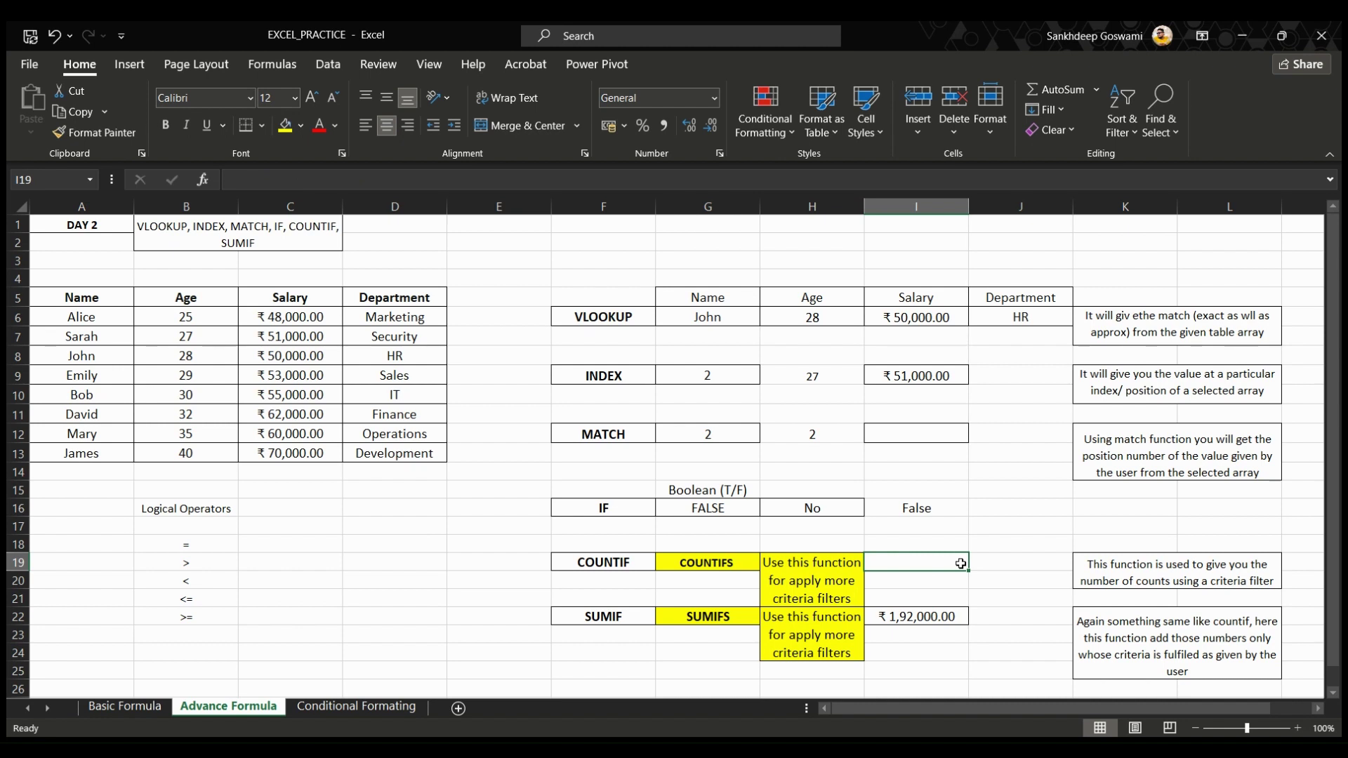
drag(208, 320, 209, 455)
click(220, 316)
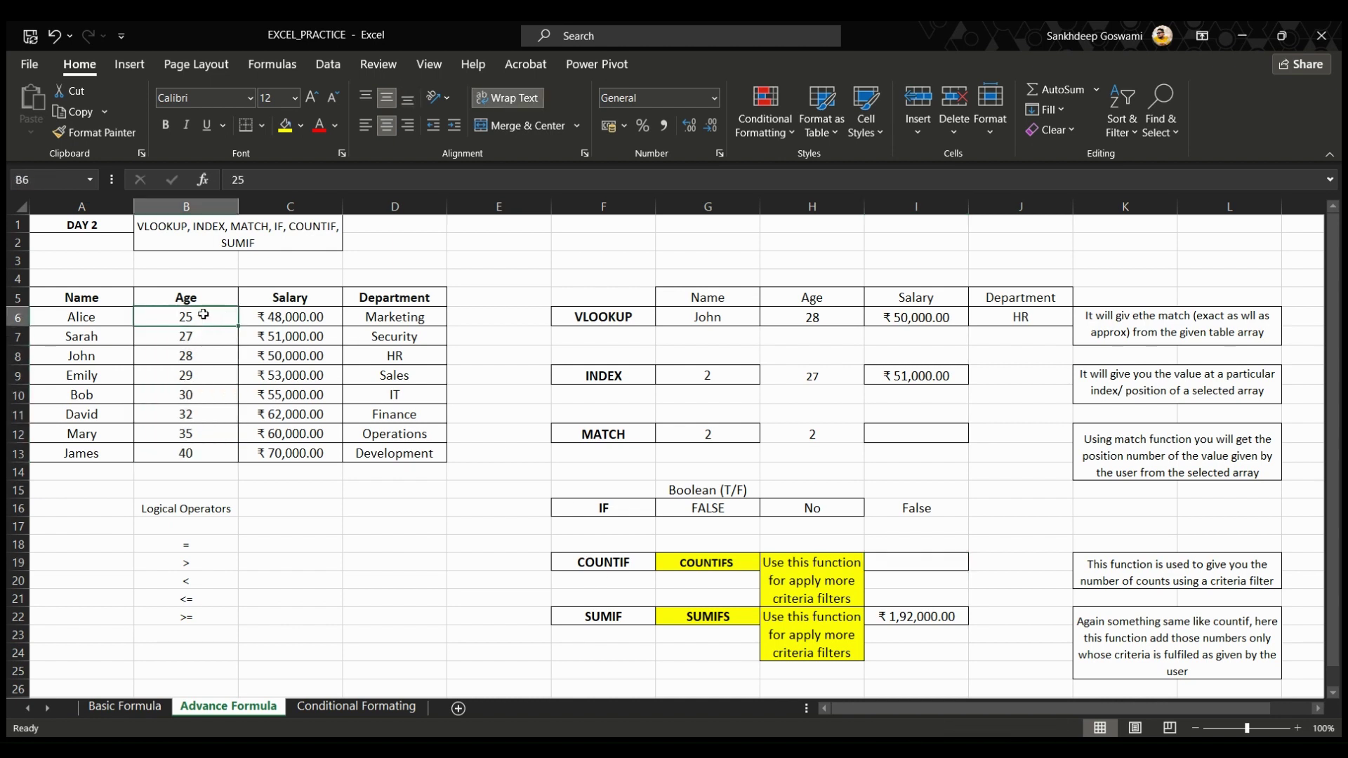
drag(204, 317, 198, 454)
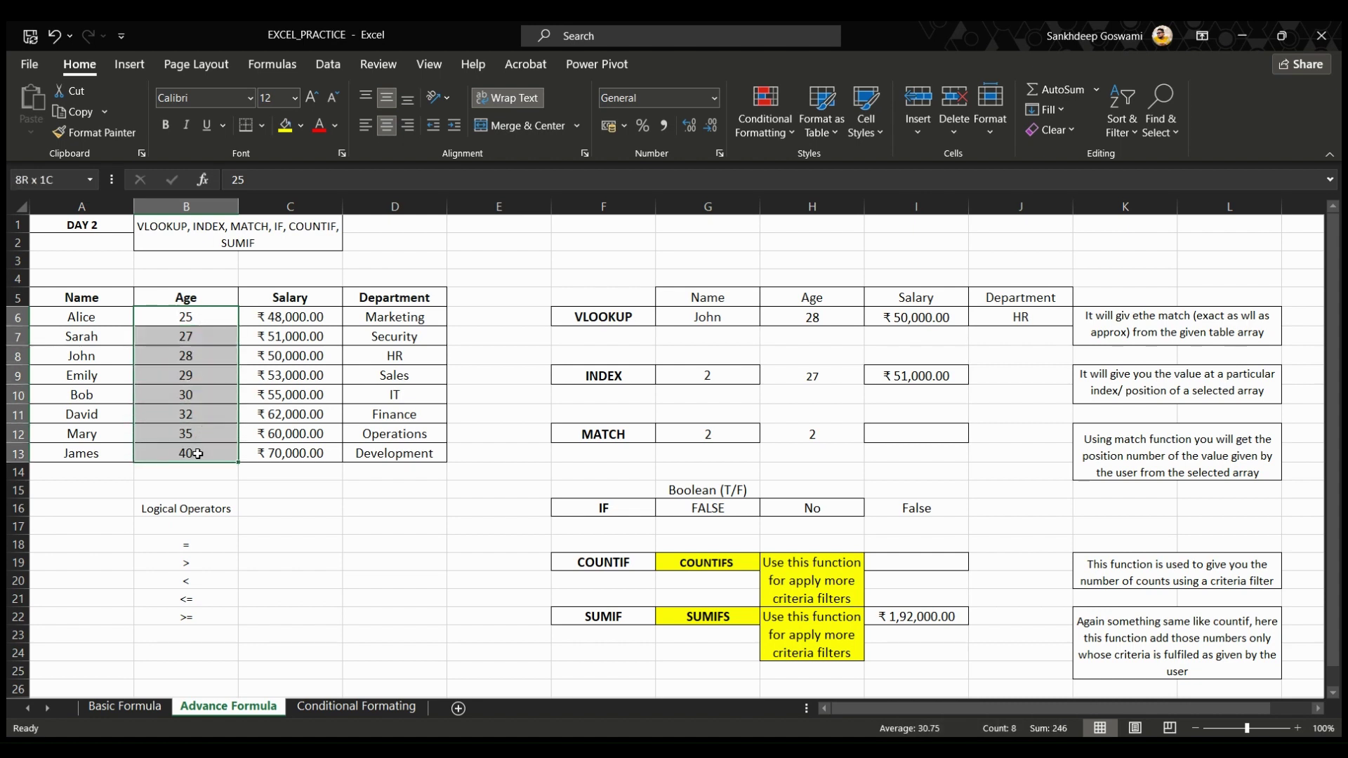
click(233, 490)
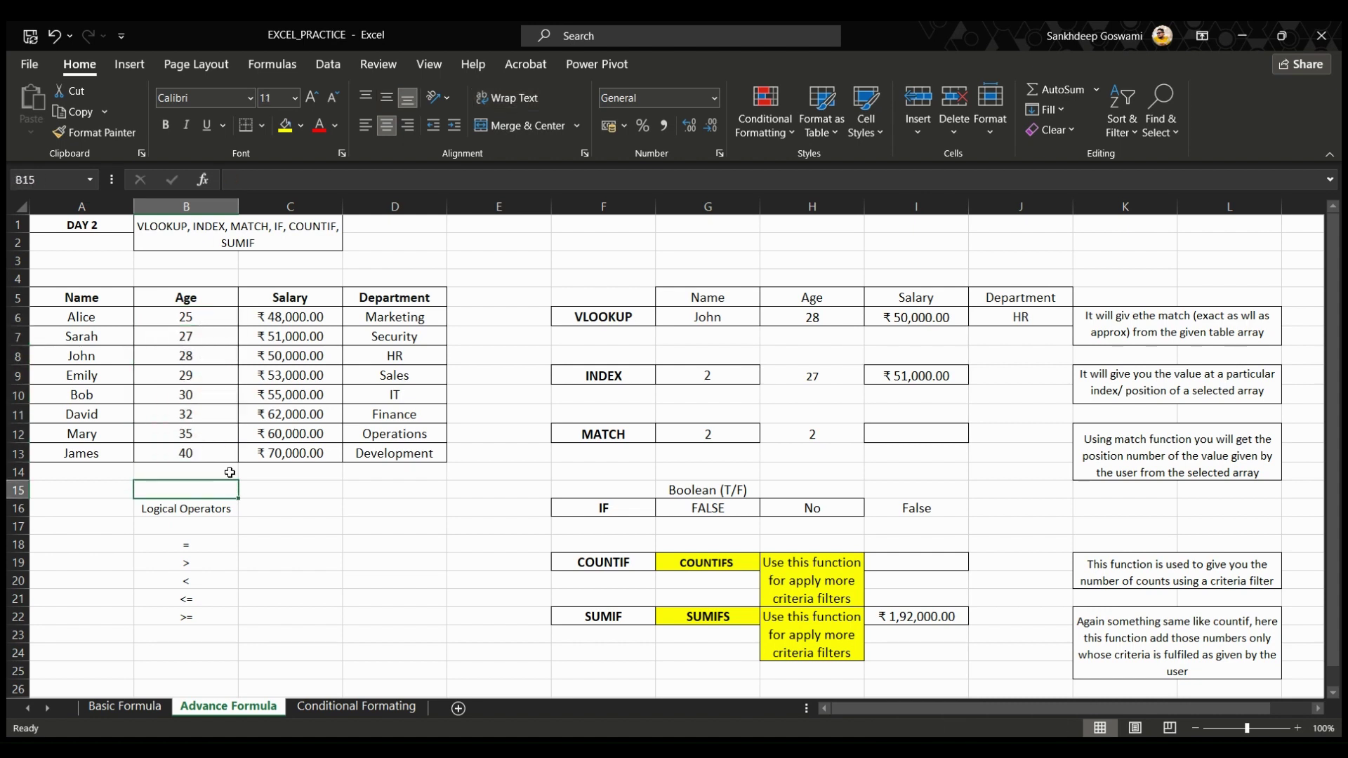
Start a COUNTIFS formula in cell I19 with the ages in B6:B13 and the first criterion ">20"
mouse_move(221, 432)
mouse_down()
mouse_move(224, 318)
mouse_move(199, 317)
mouse_move(207, 416)
mouse_move(236, 419)
mouse_up()
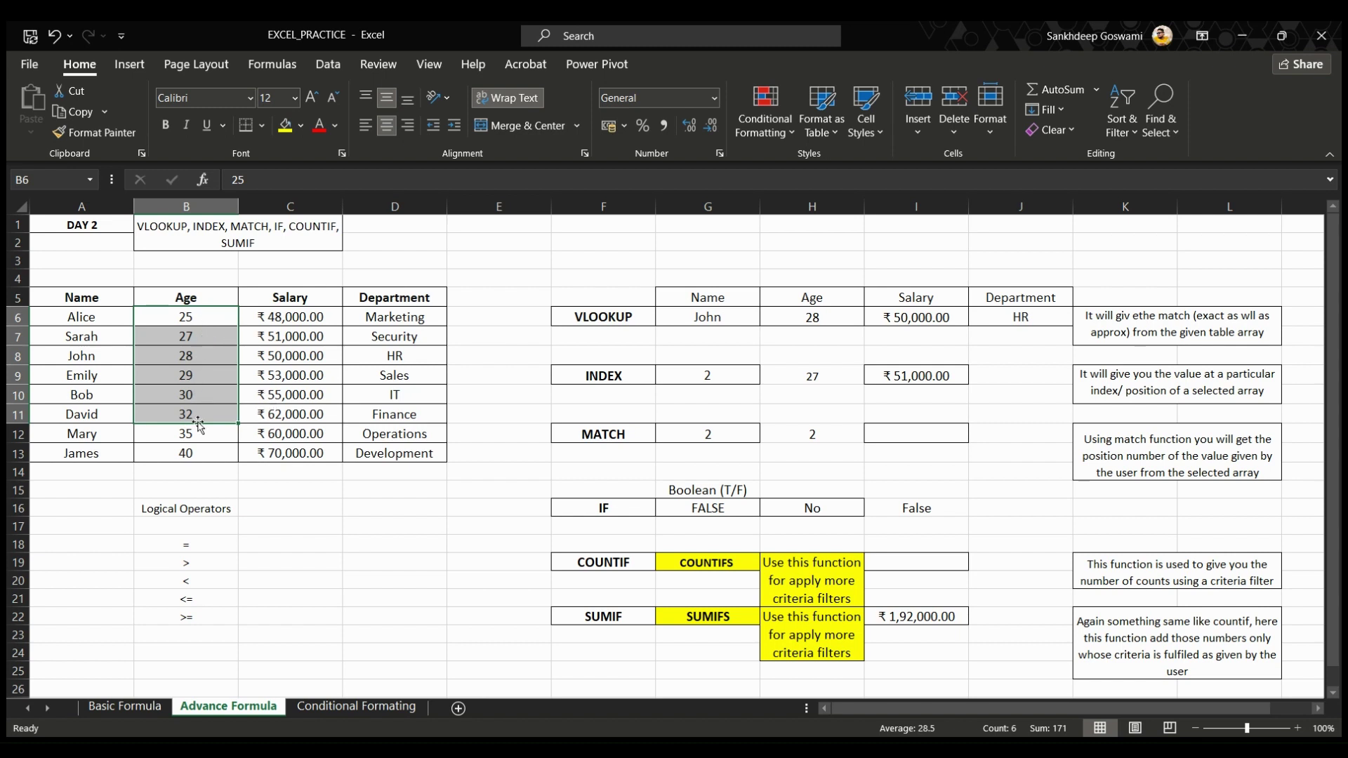
click(941, 566)
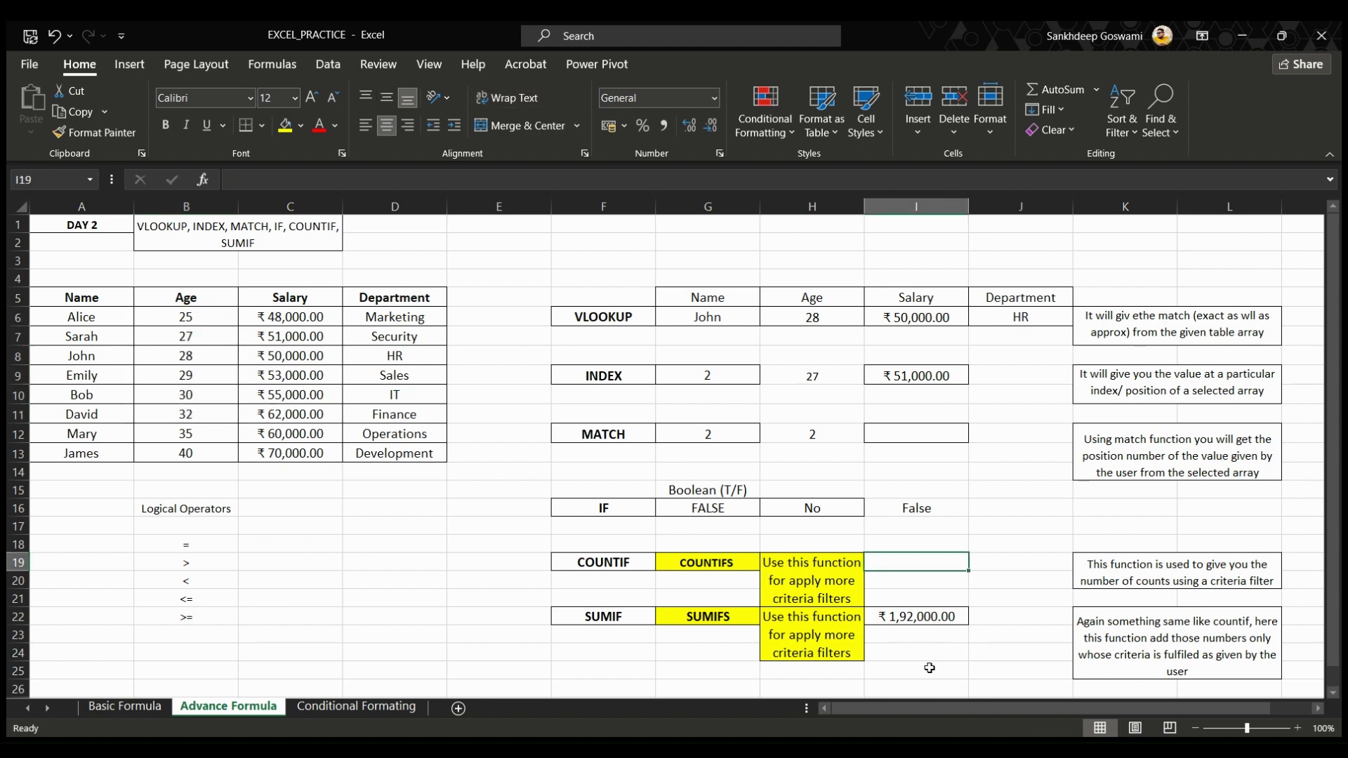
text(=)
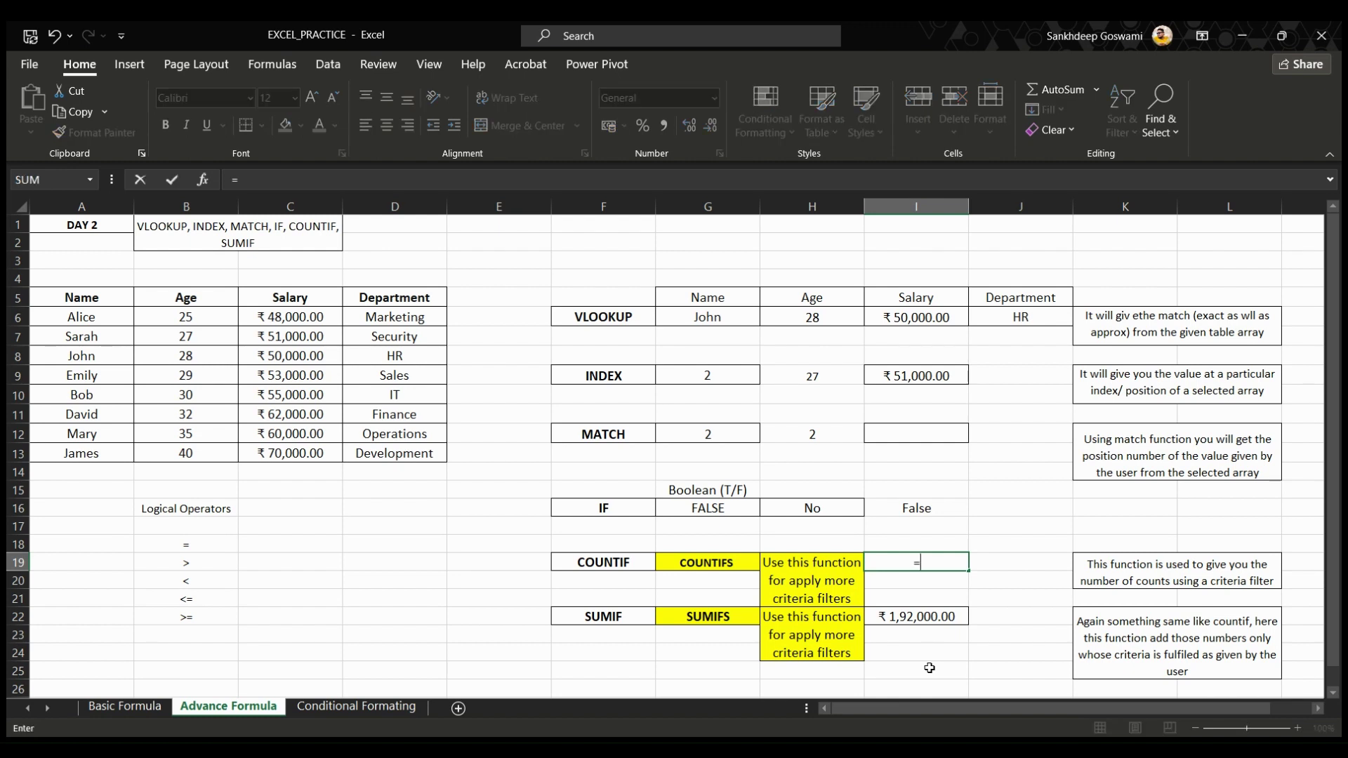
text(countifs)
key(Tab)
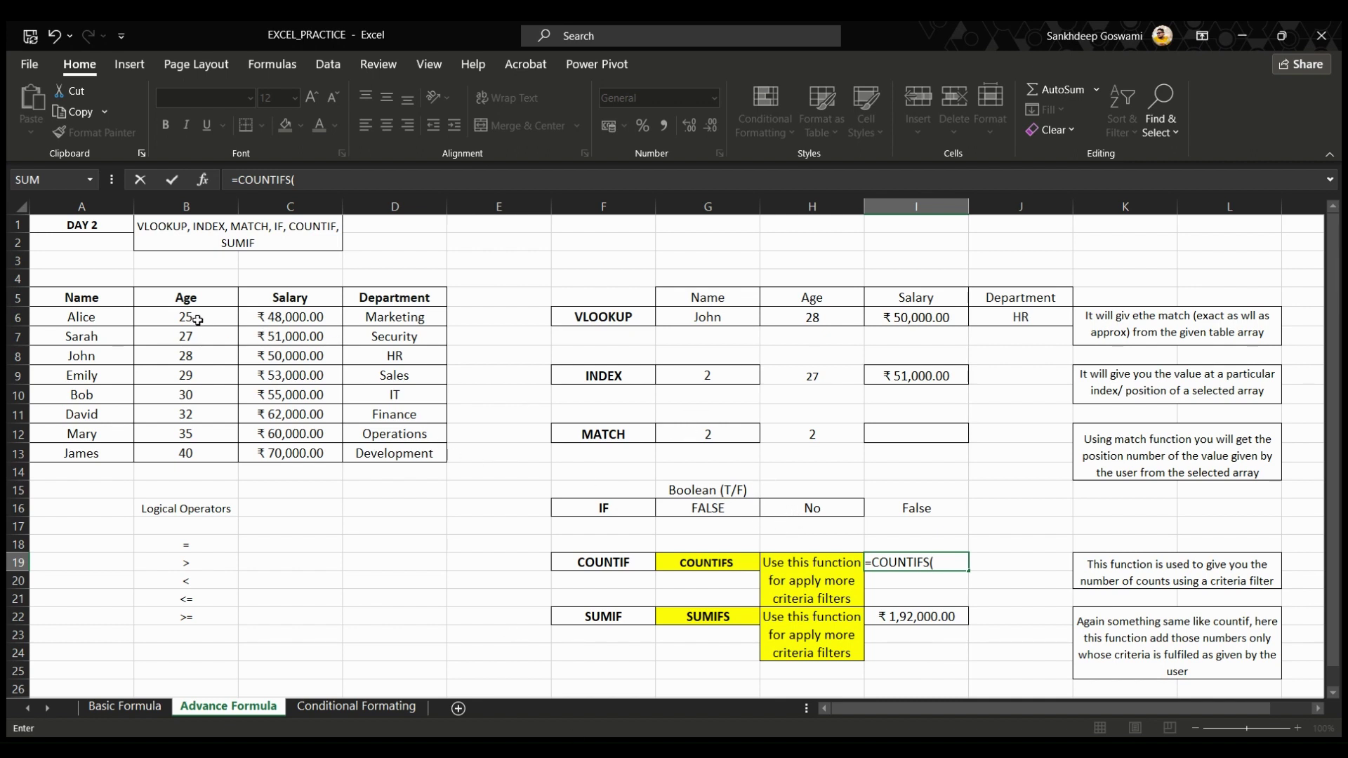
drag(200, 319, 193, 453)
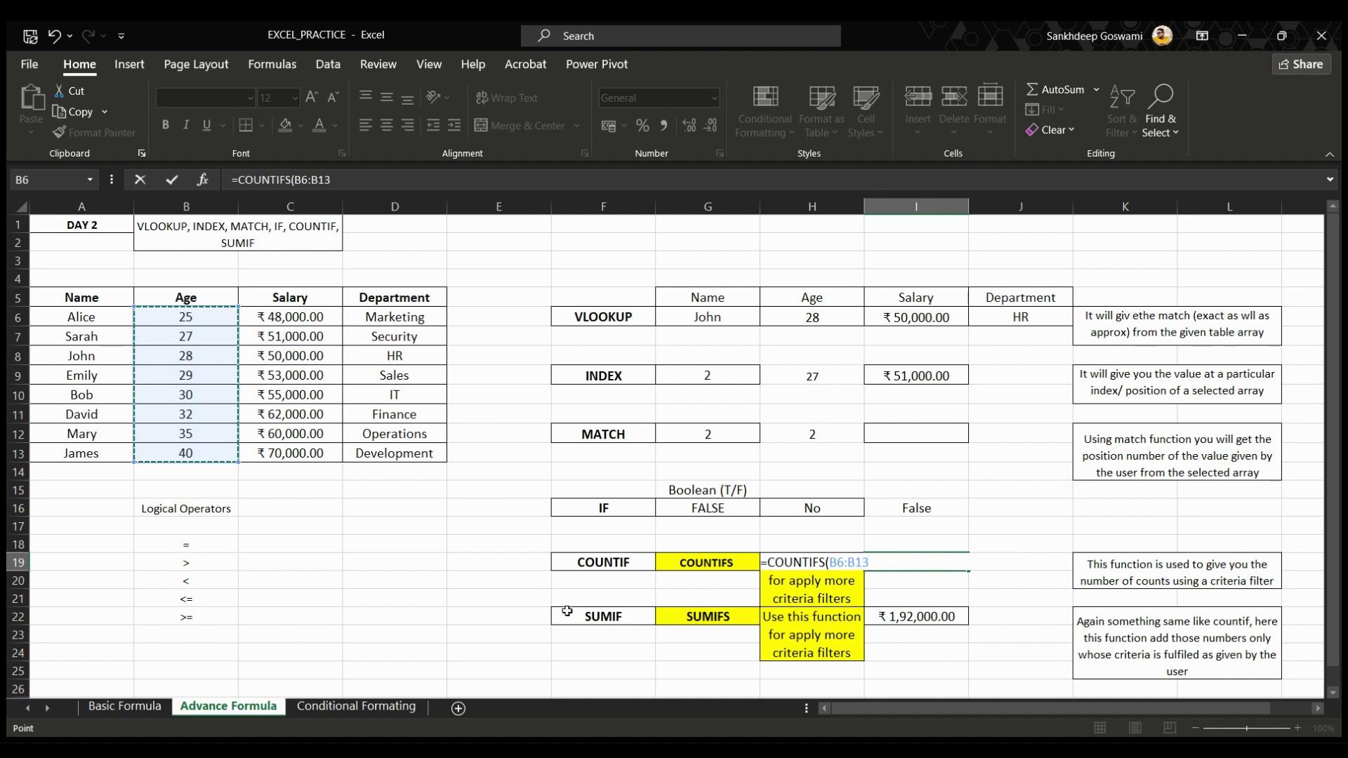
text(,)
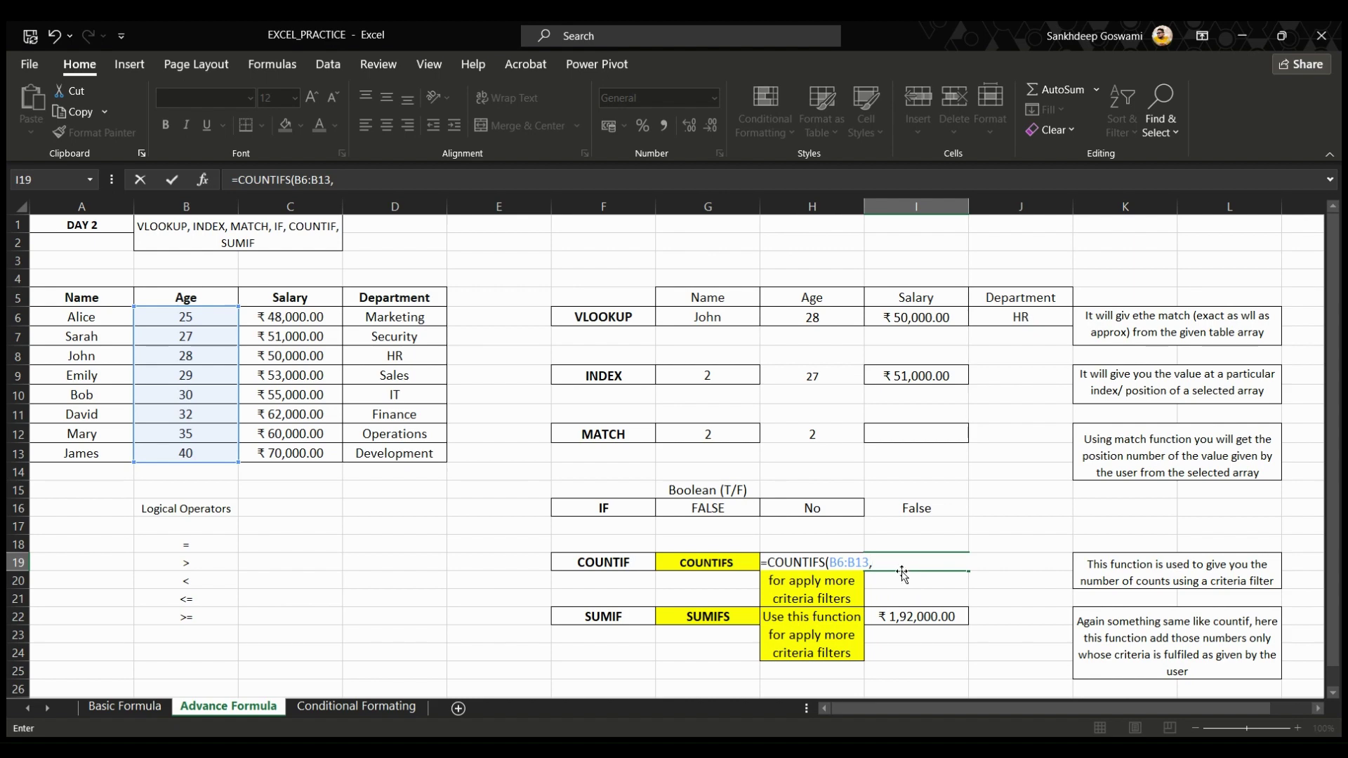
text(">25)
key(BackSpace)
text(0",)
Add B6:B13 with the criterion "<35" as the second condition and complete the COUNTIFS formula in I19
drag(208, 319, 192, 455)
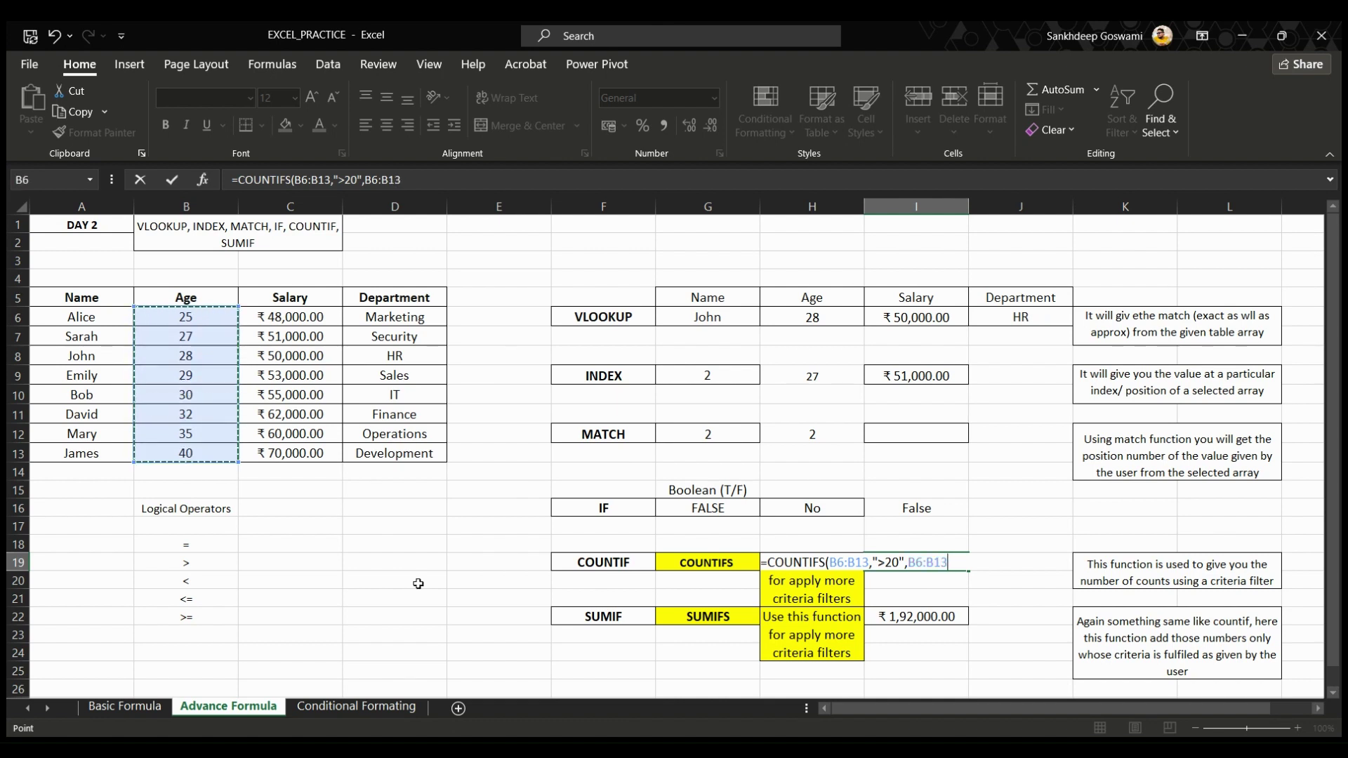
text(,"<)
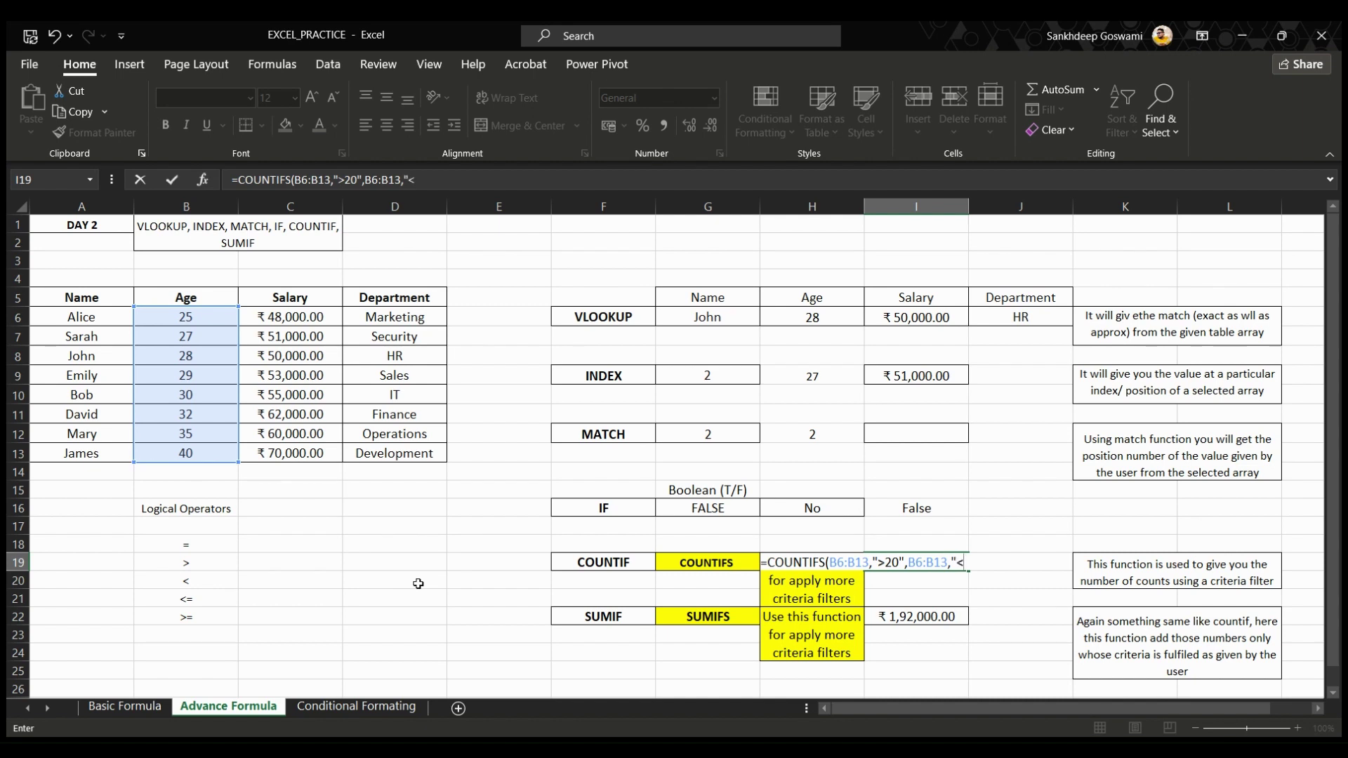
text(35"))
key(Return)
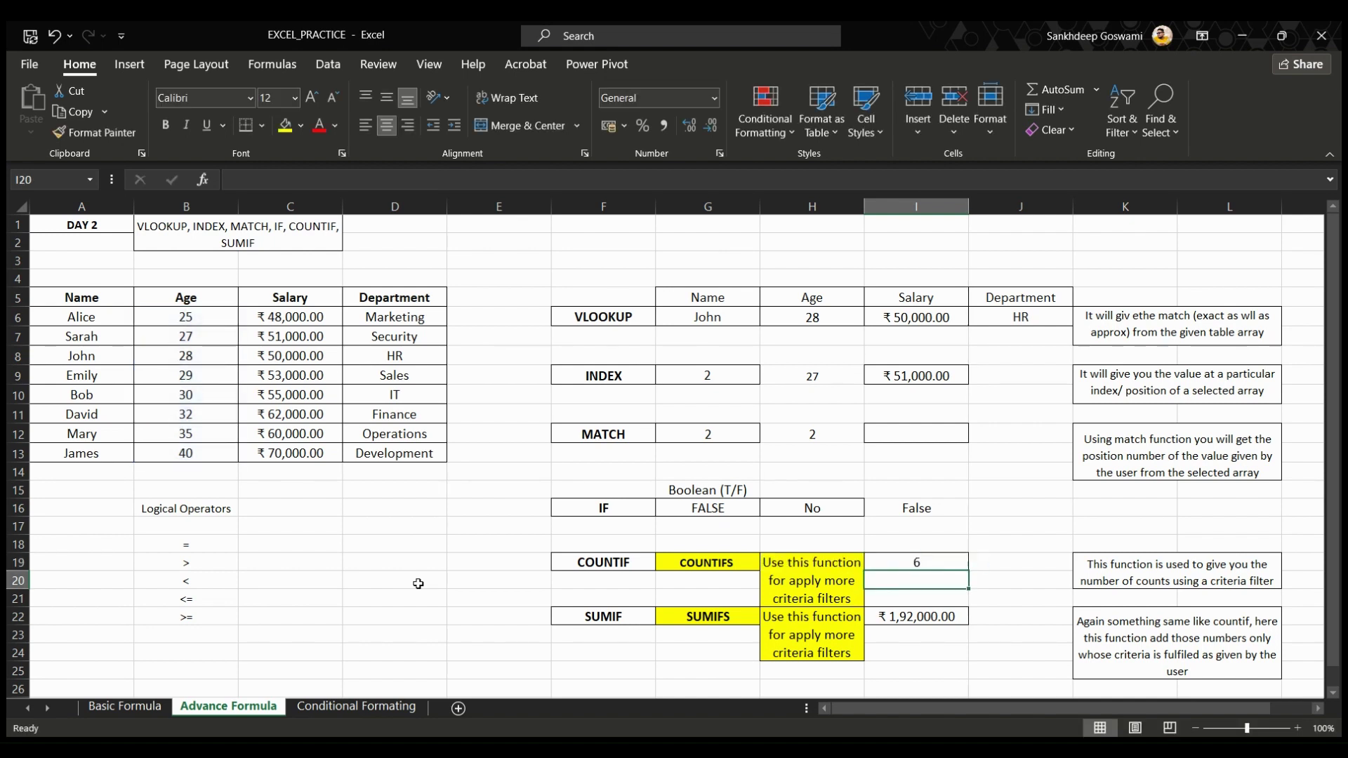
Check the COUNTIFS result in cell I19 against the matching ages in B6:B11
click(923, 562)
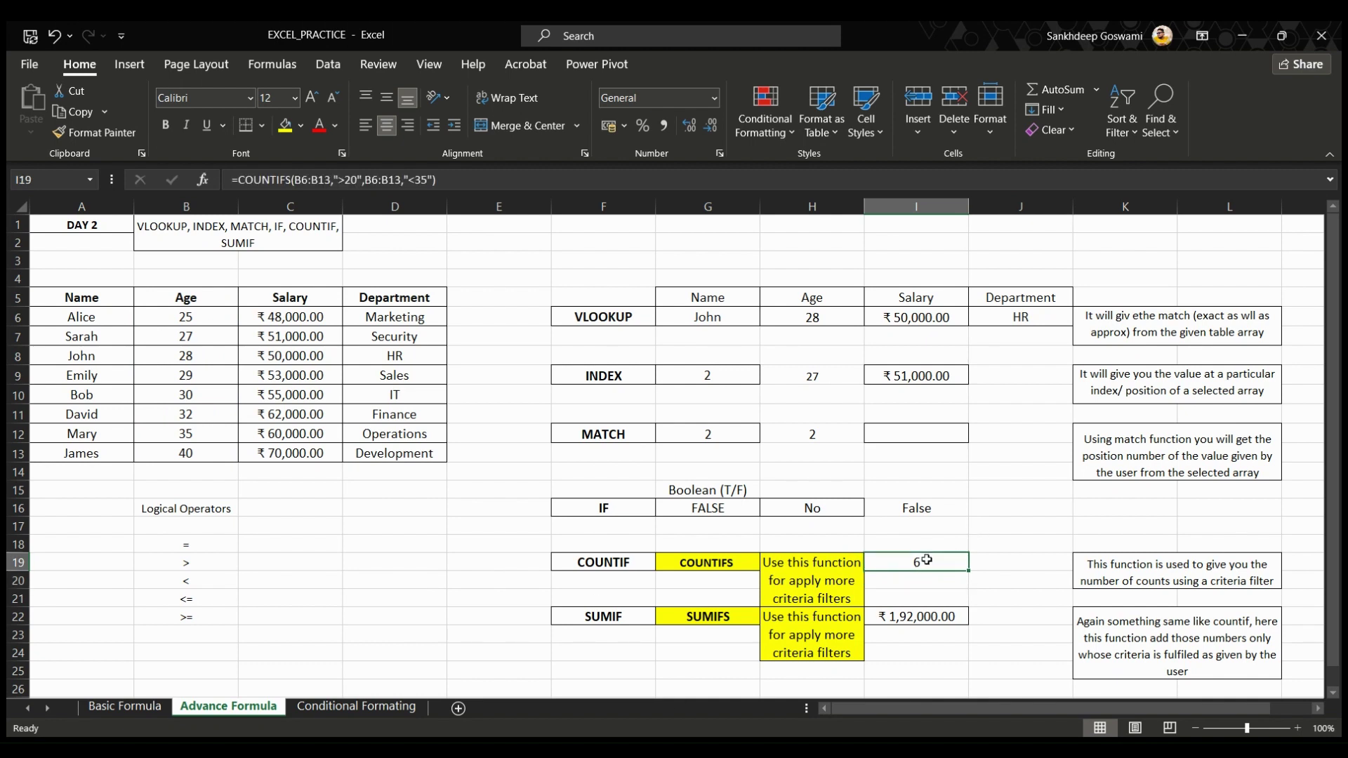
drag(188, 316, 188, 413)
mouse_move(193, 401)
mouse_down()
mouse_move(204, 404)
mouse_move(196, 309)
mouse_move(199, 416)
mouse_up()
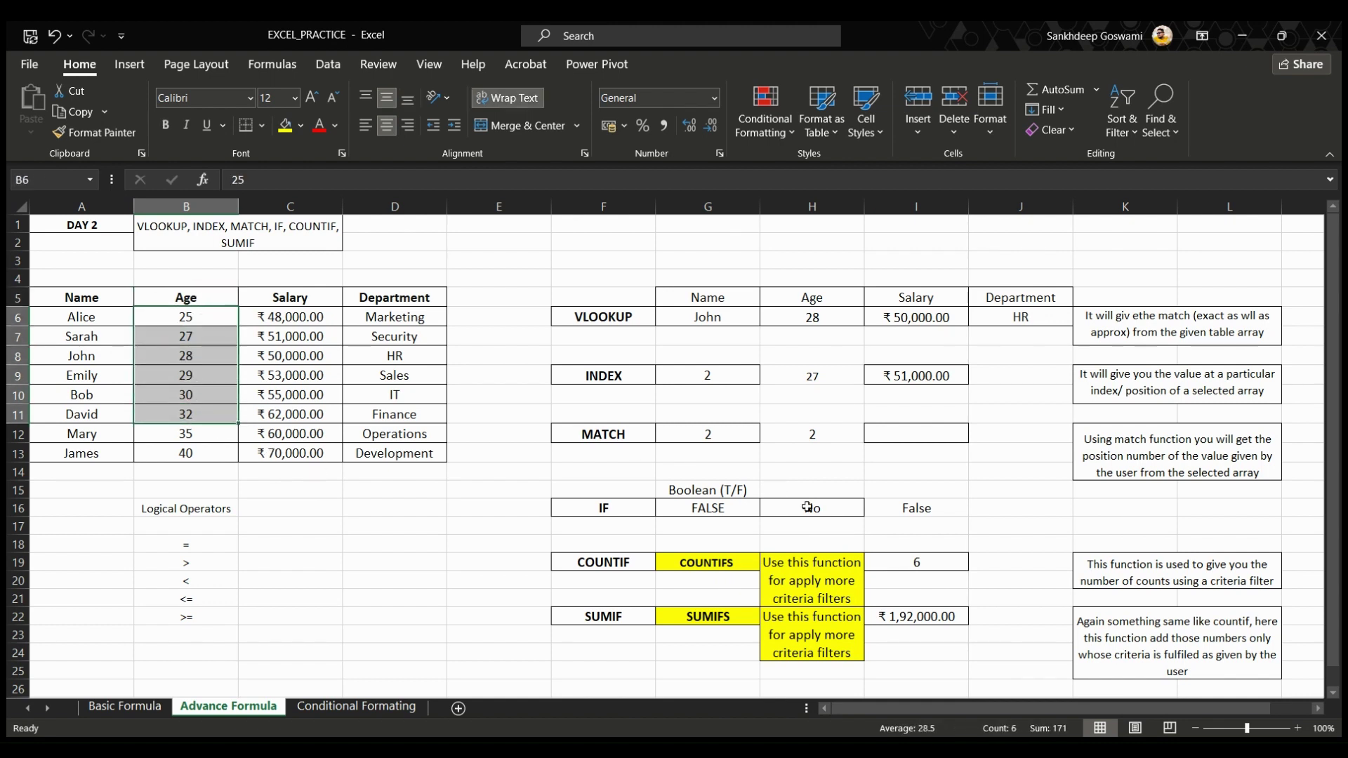
Replace the SUMIF formula in cell I22 with one that sums the salaries in C6:C13 using the criterion ">50000"
click(920, 618)
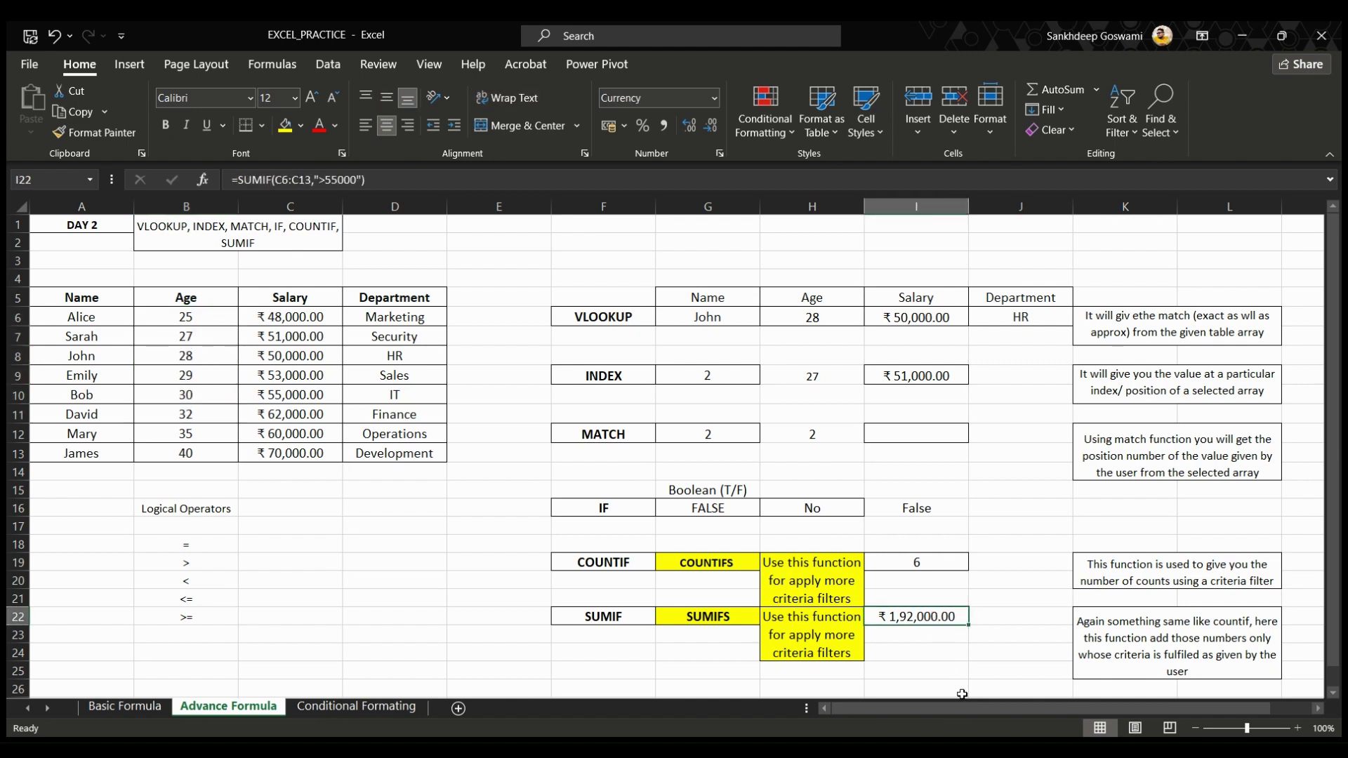
key(Delete)
click(614, 625)
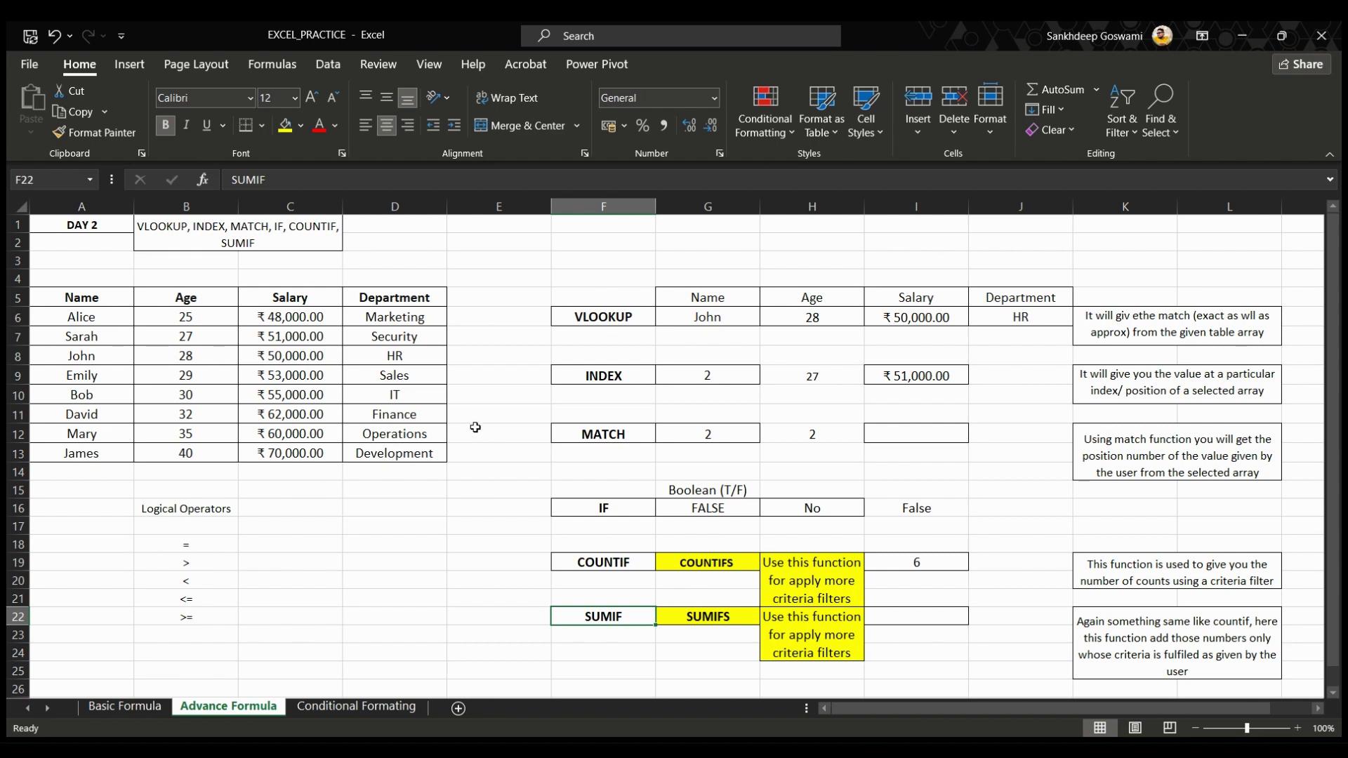
click(902, 622)
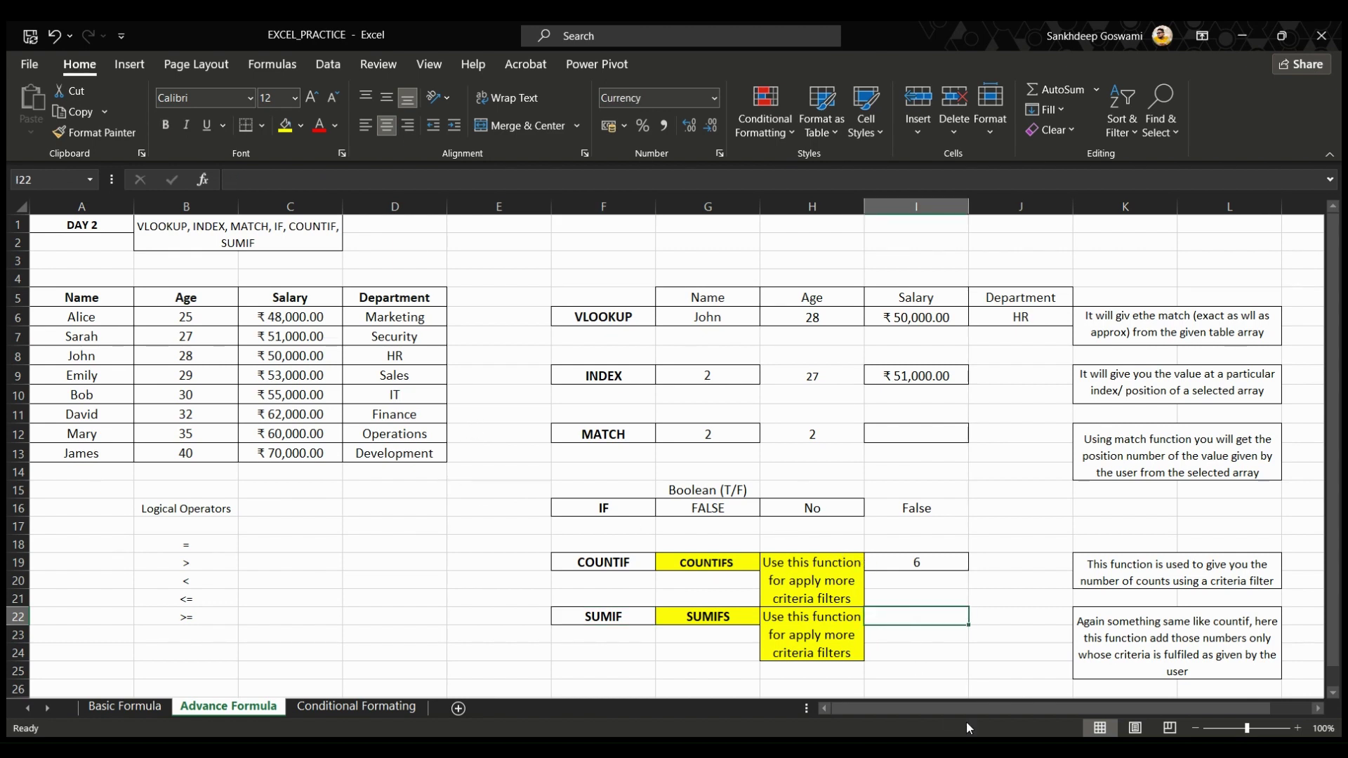
text(=sum)
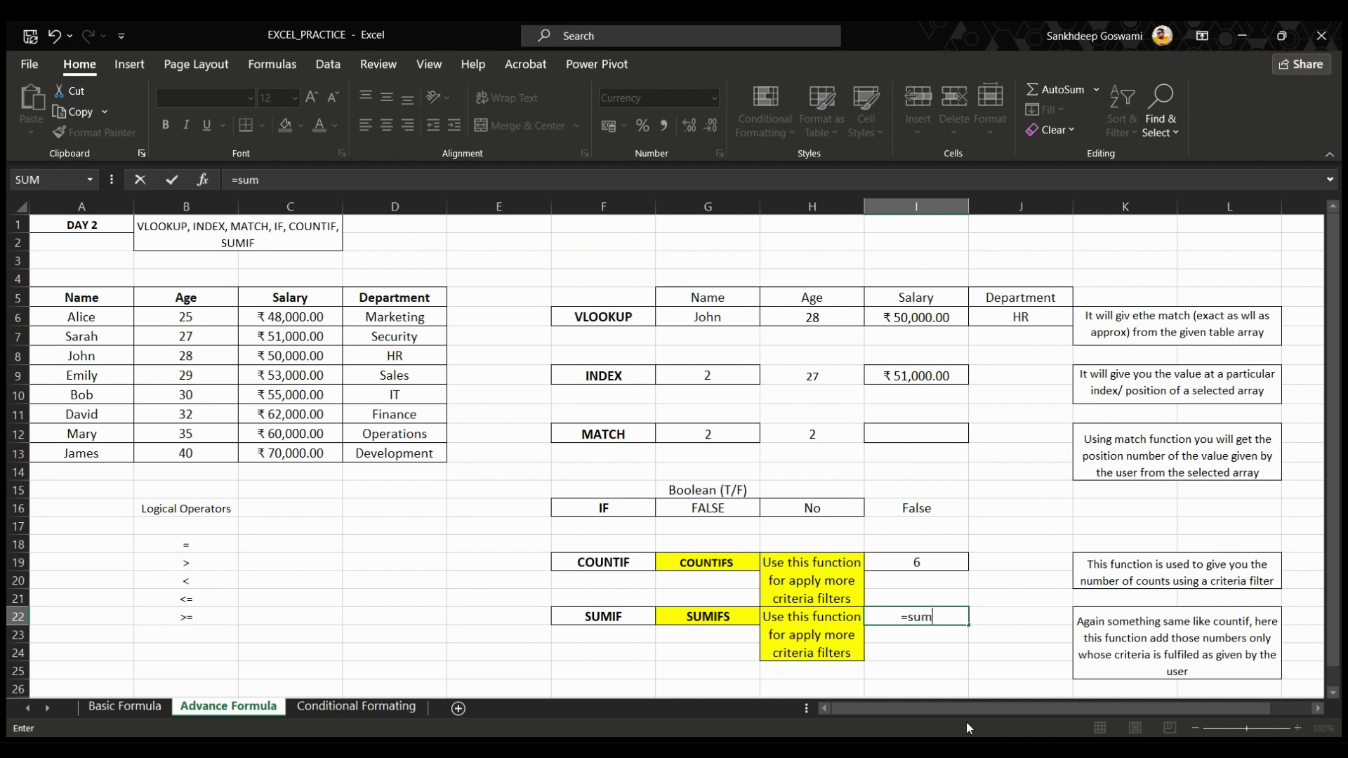
text(if)
key(Tab)
drag(305, 319, 309, 451)
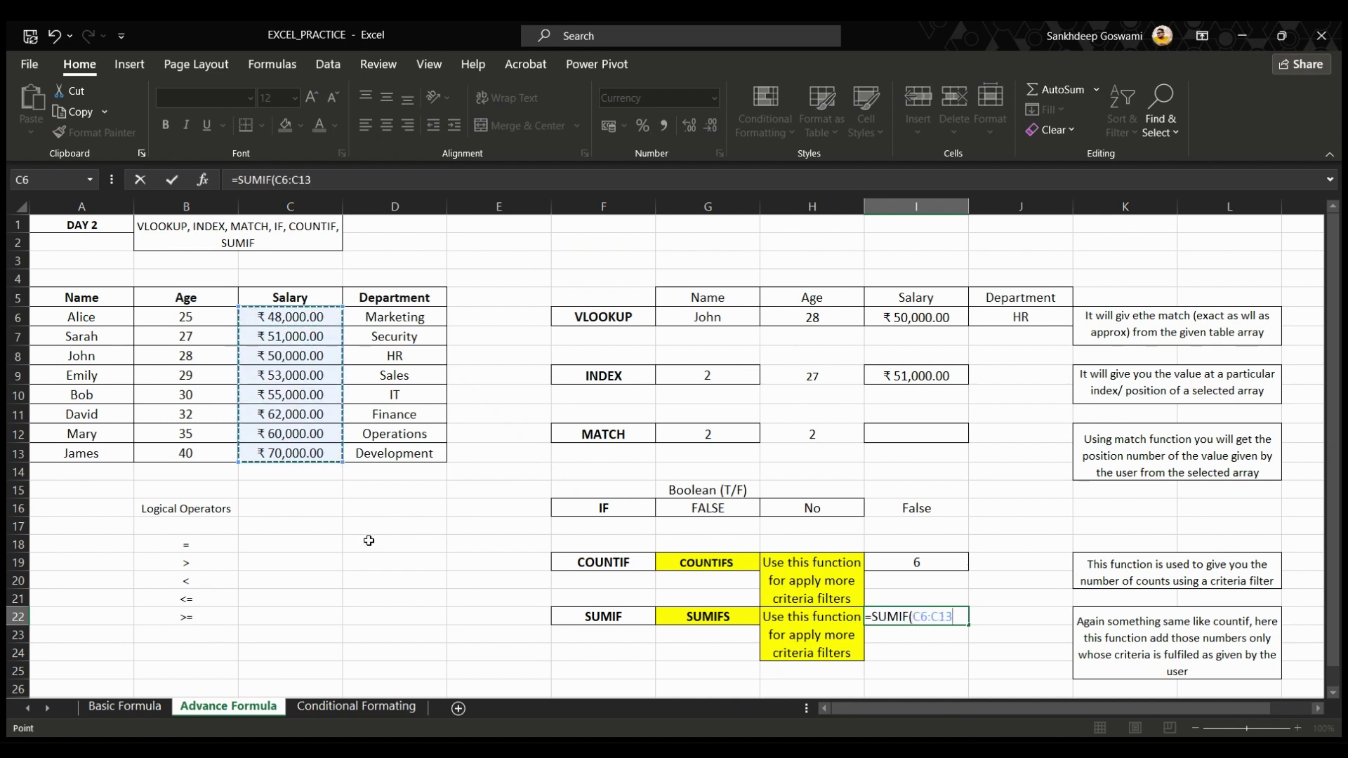
text(,">)
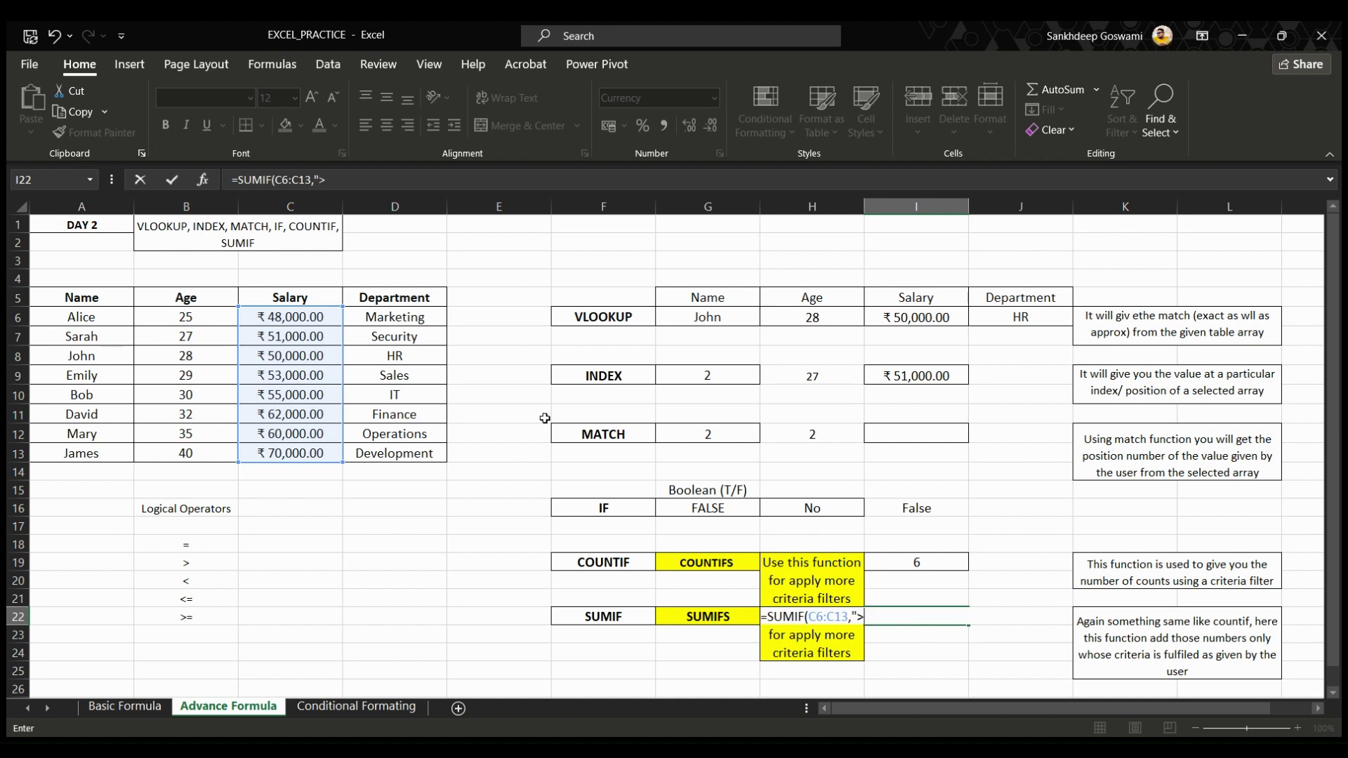
text(50000"))
key(Return)
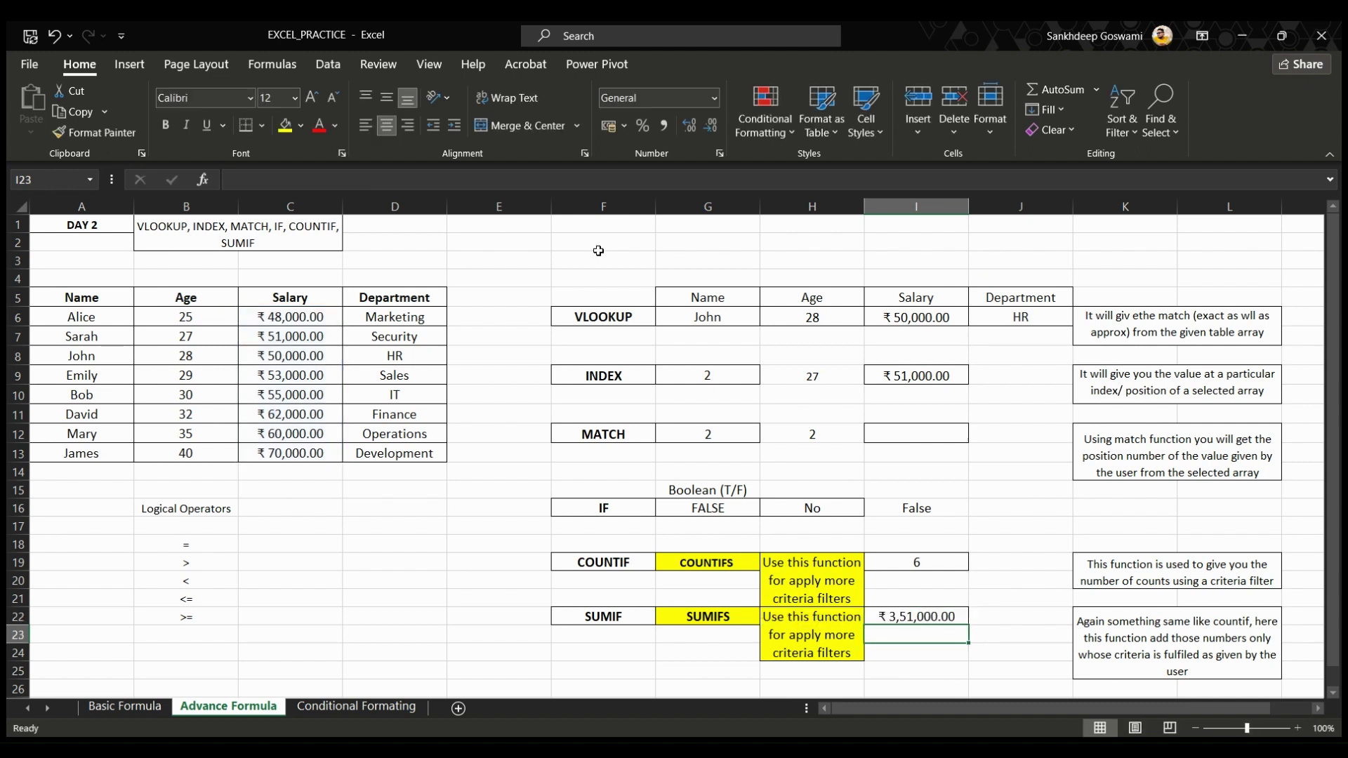
Enter a SUM formula in cell C16 that adds the salaries in C7, C9, C10, C11, C12 and C13
click(301, 509)
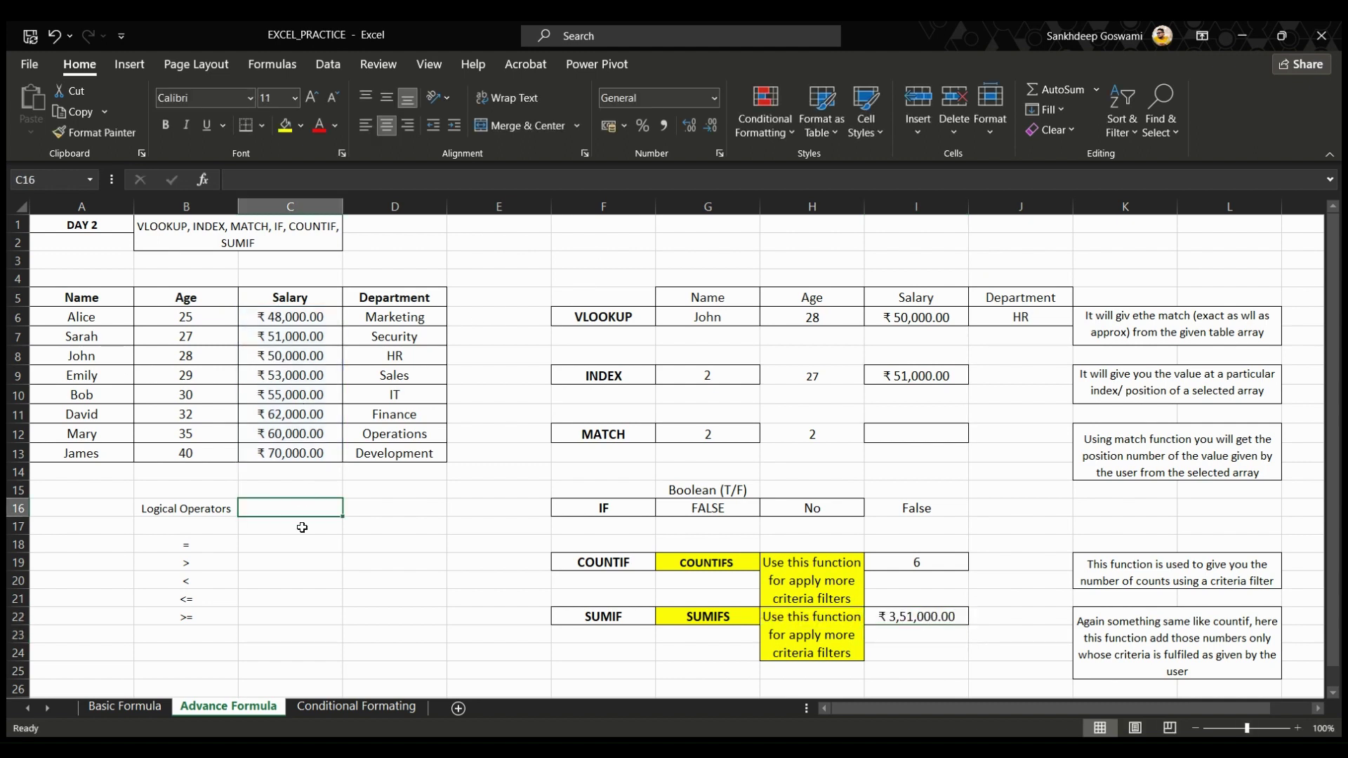
text(=sum)
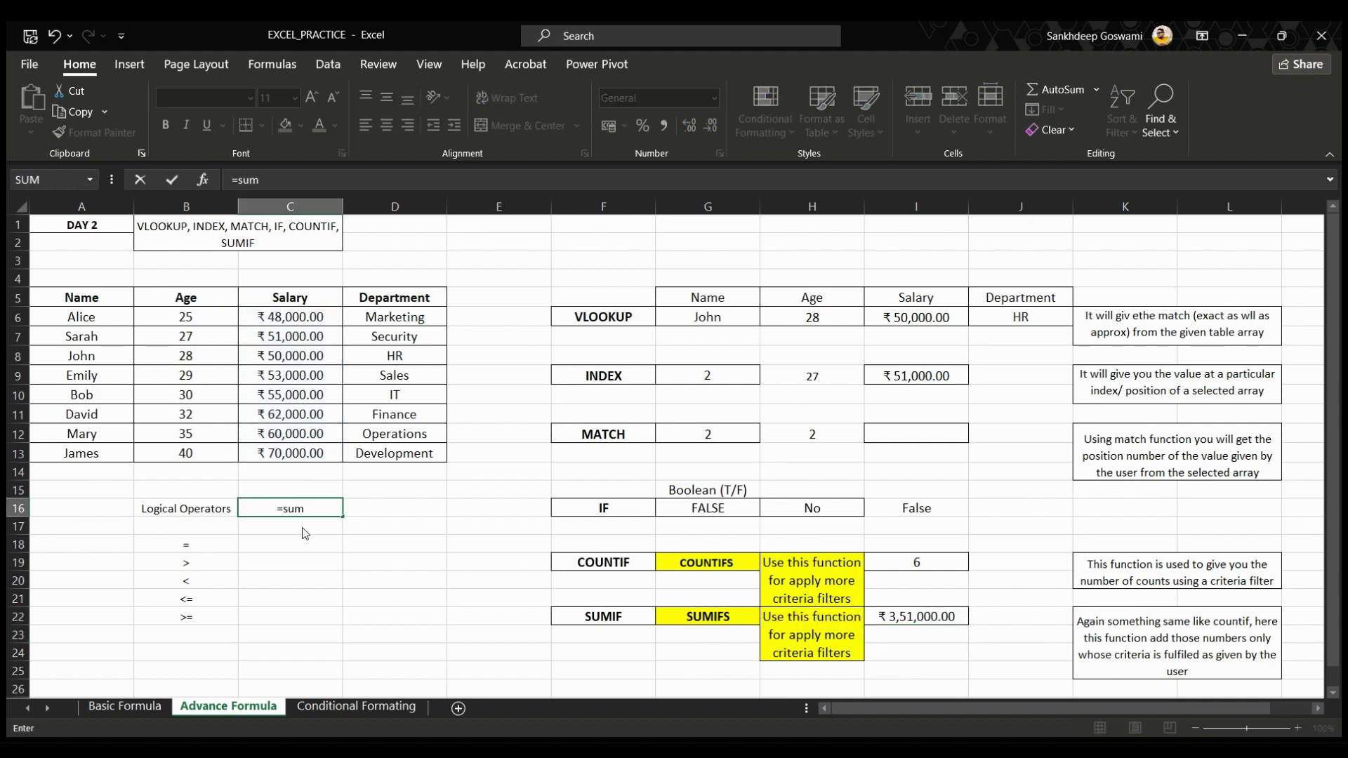
text(()
click(288, 339)
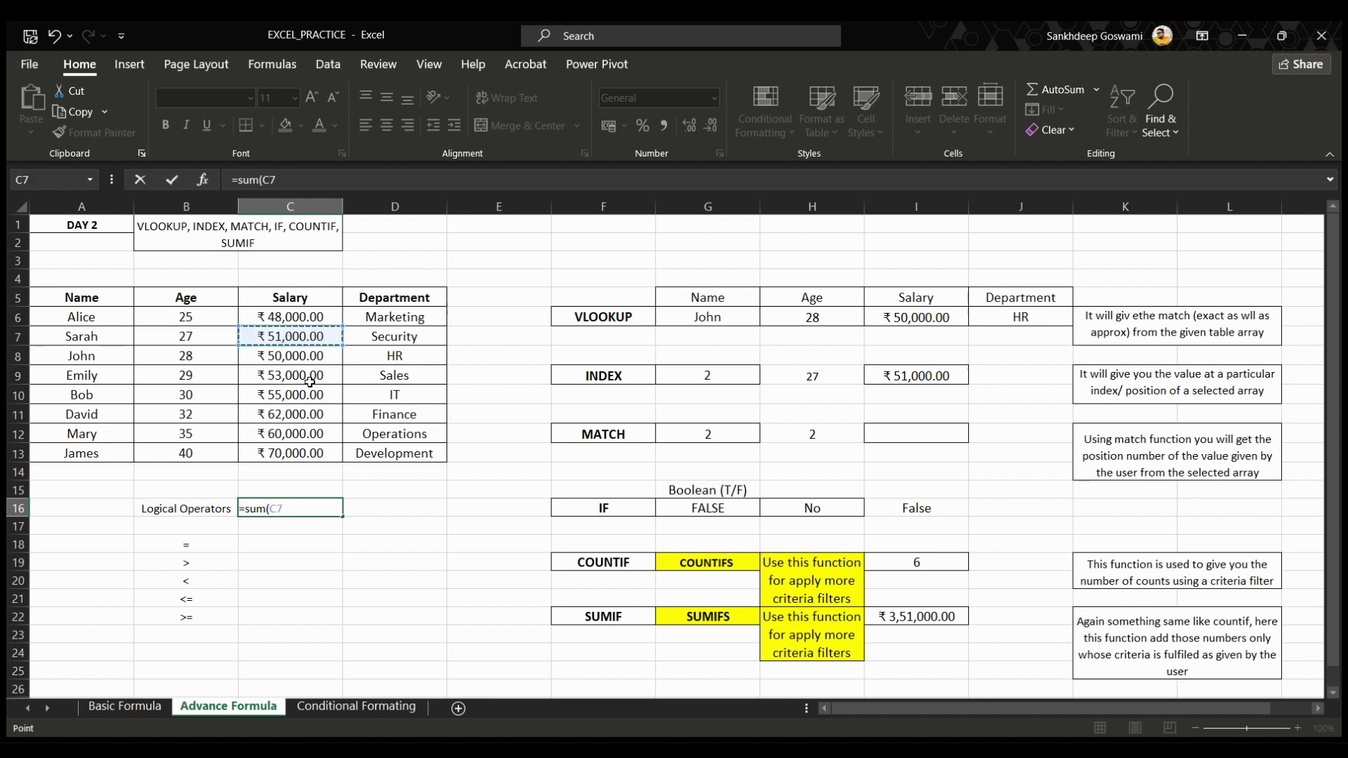
text(+)
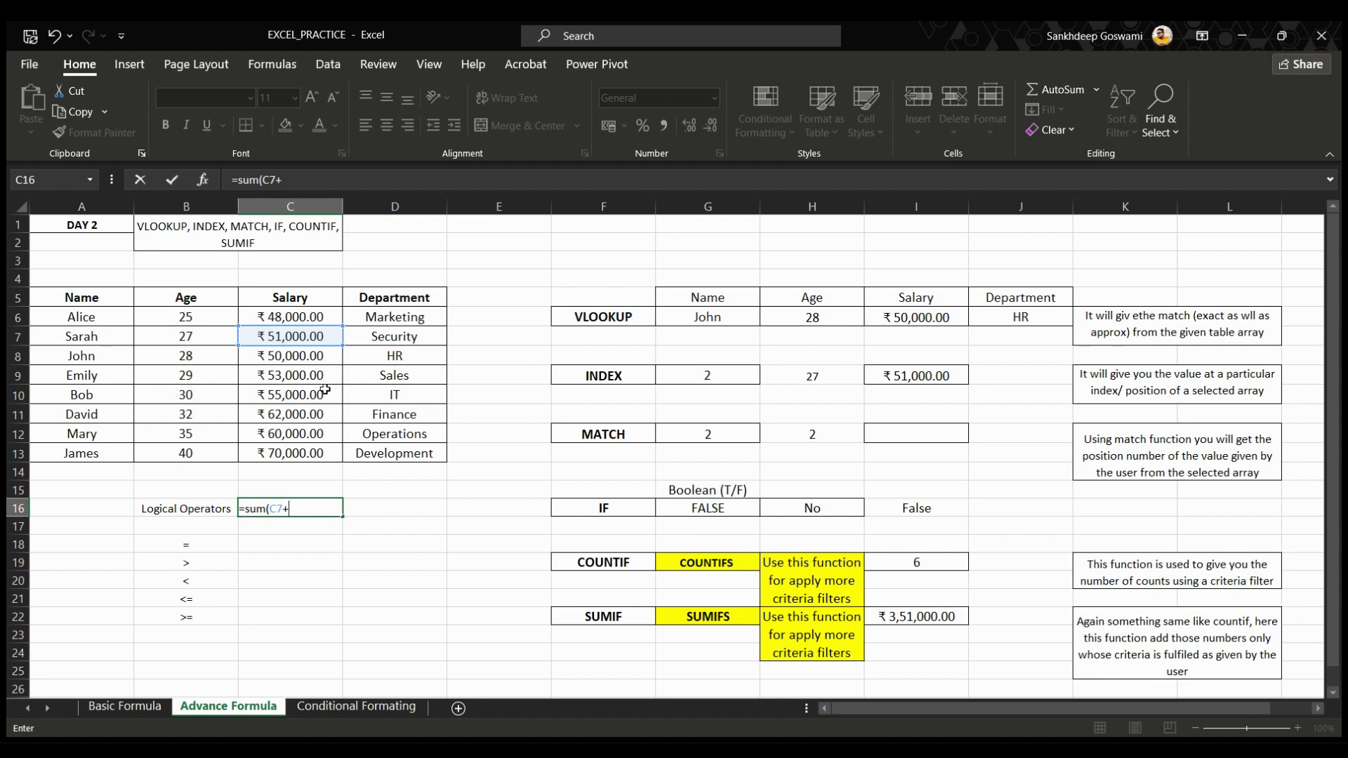
click(301, 377)
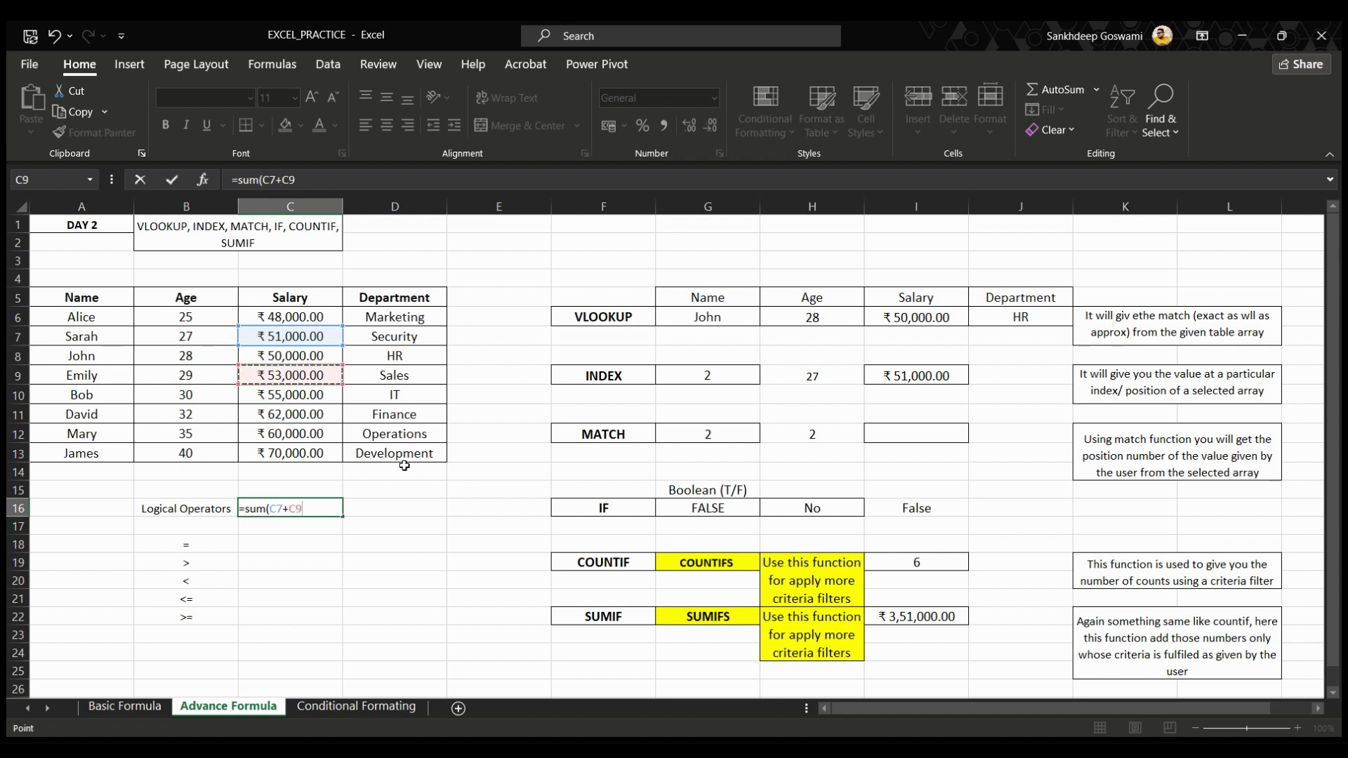
text(+)
click(286, 397)
text(+)
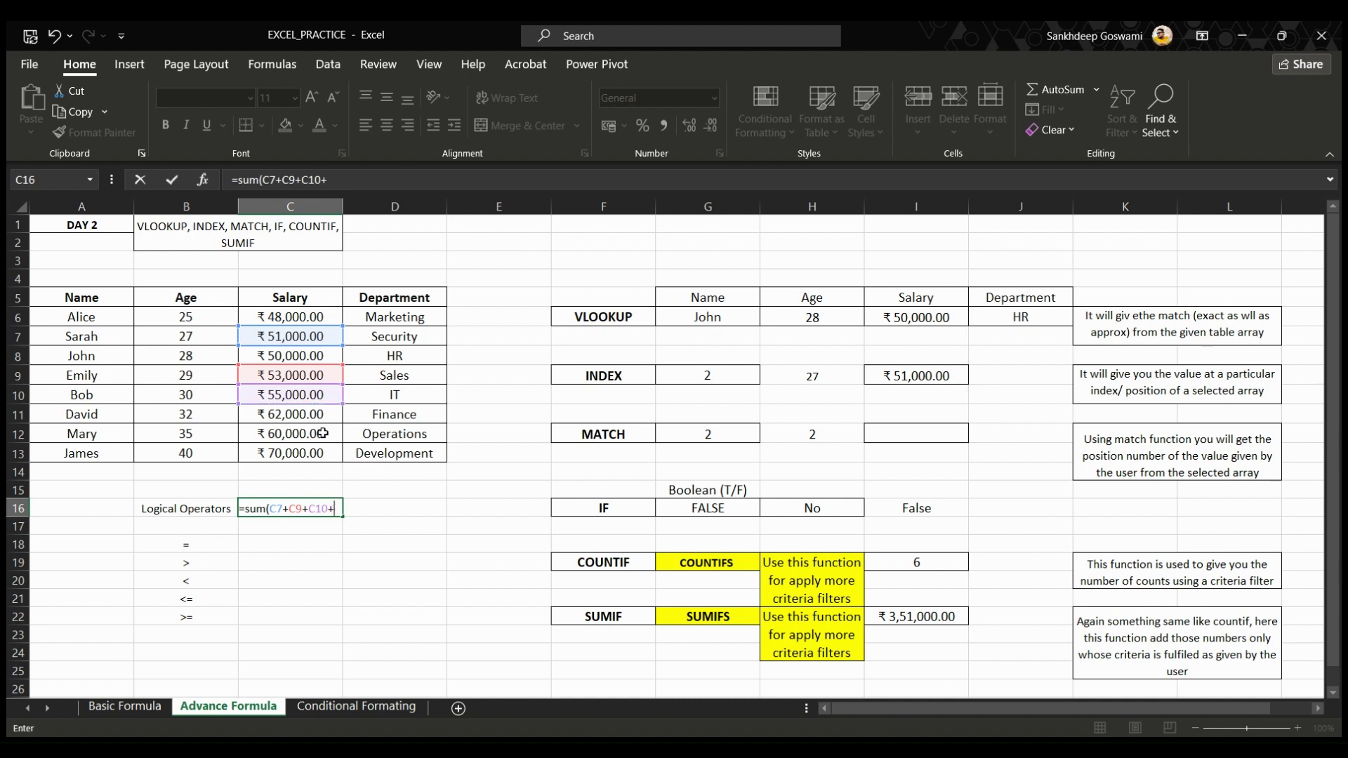
drag(298, 415, 287, 455)
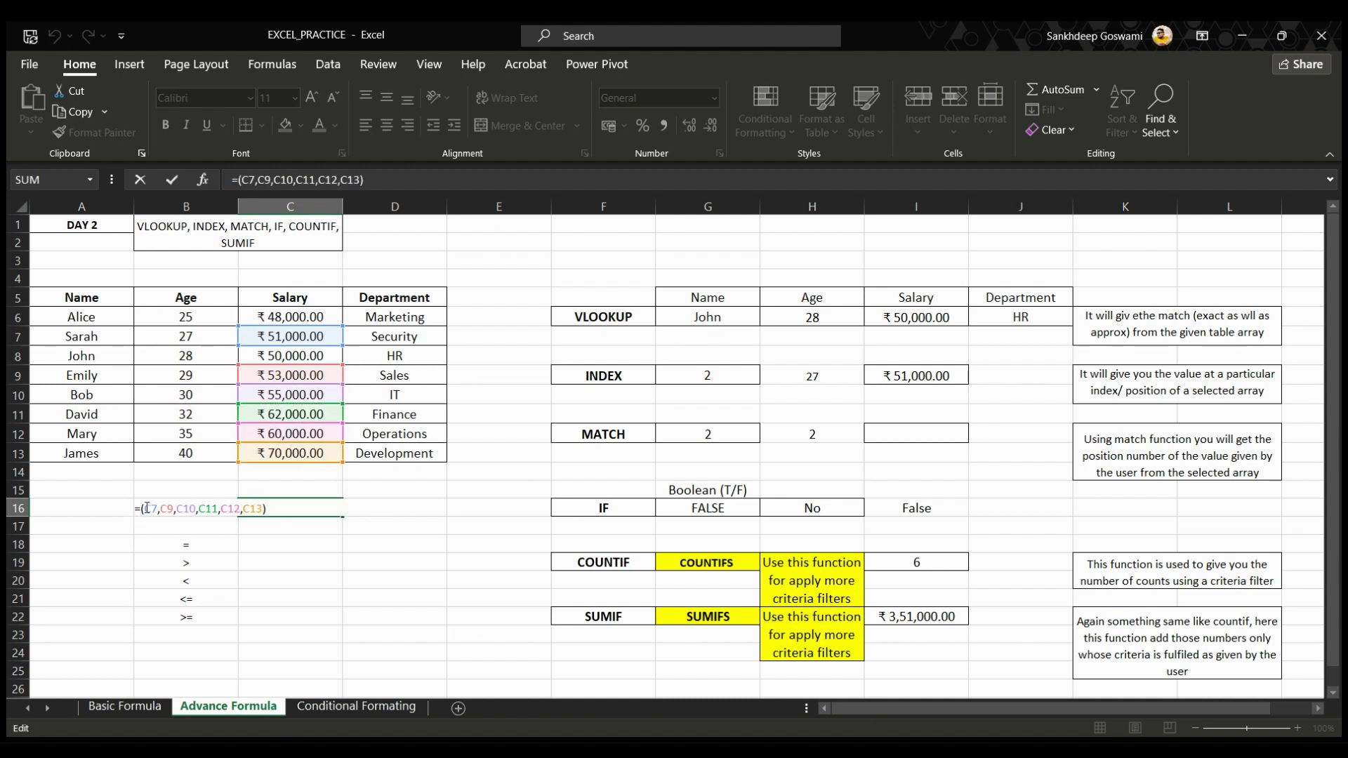
click(147, 508)
text(sum)
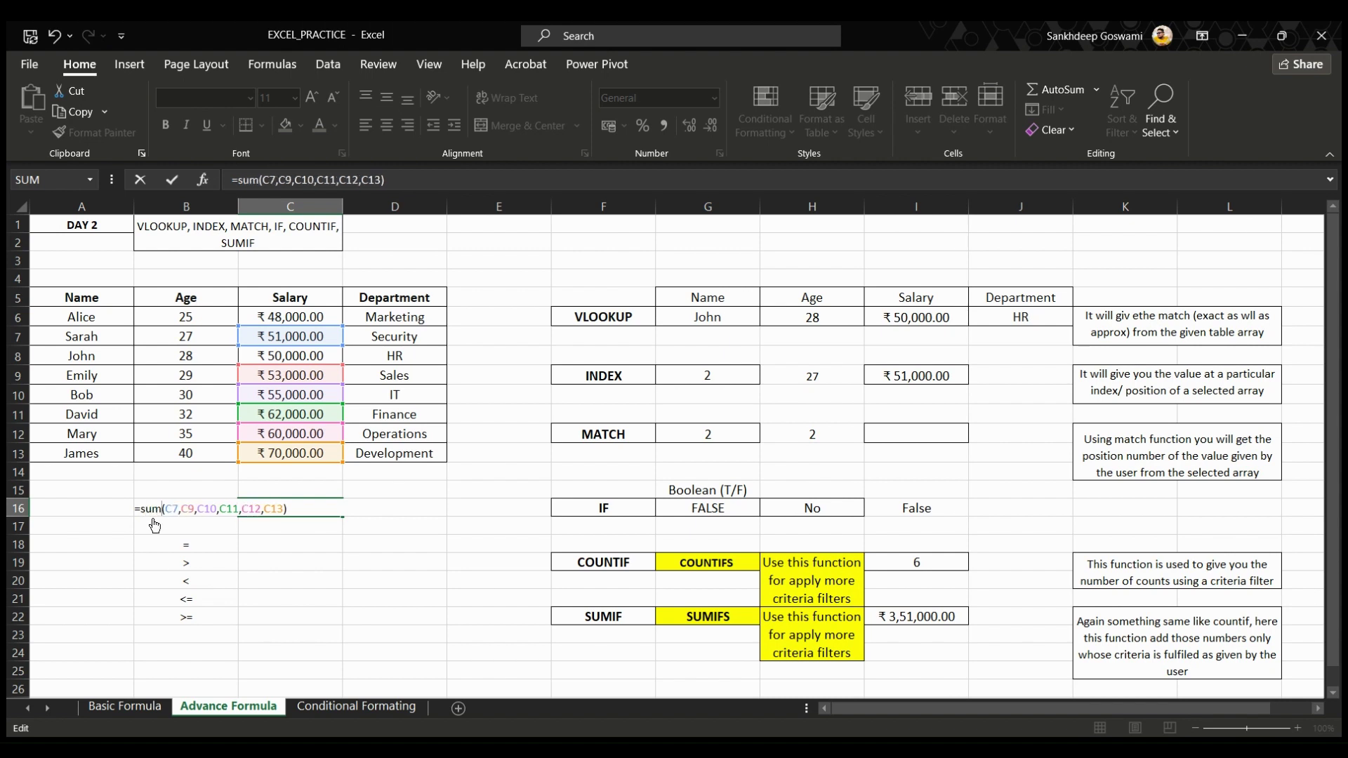
key(Return)
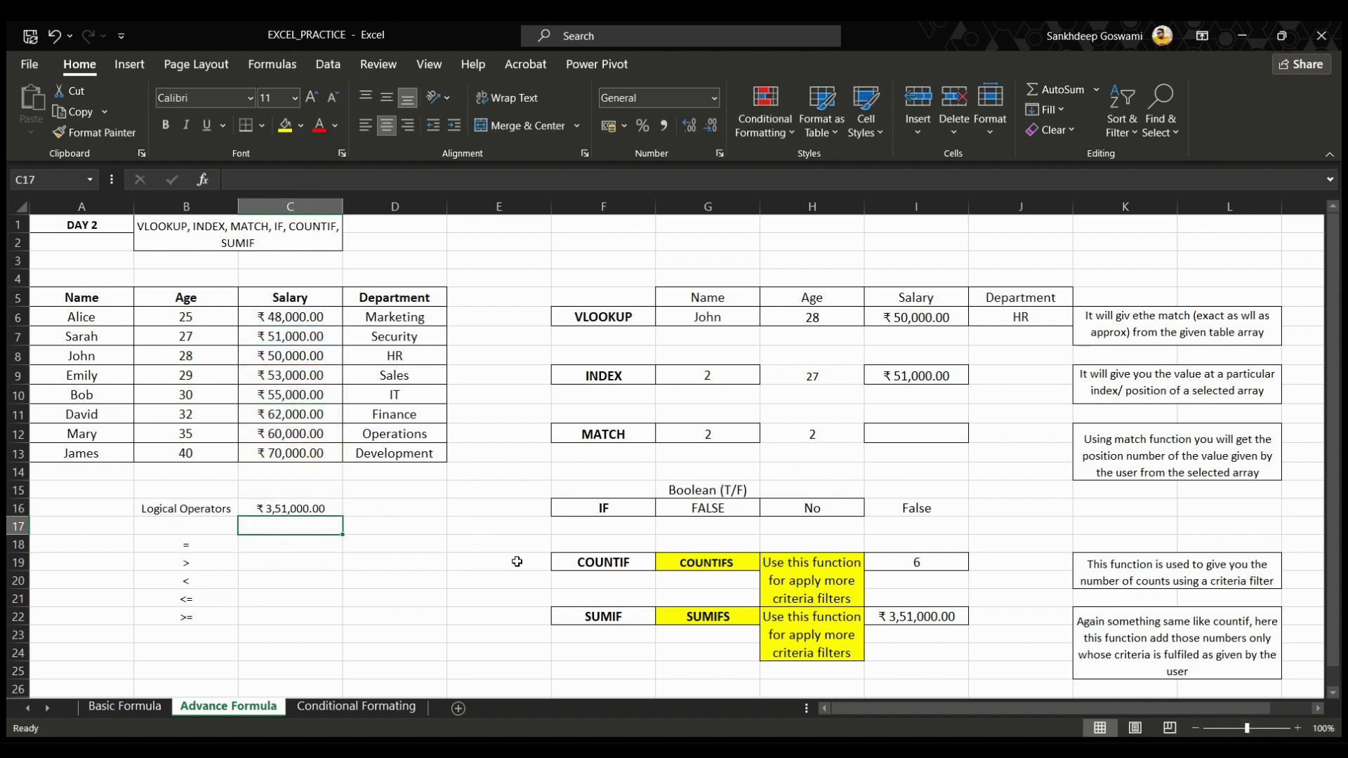
Clear the SUM formula from cell C16 and undo the clearing
click(419, 554)
click(297, 511)
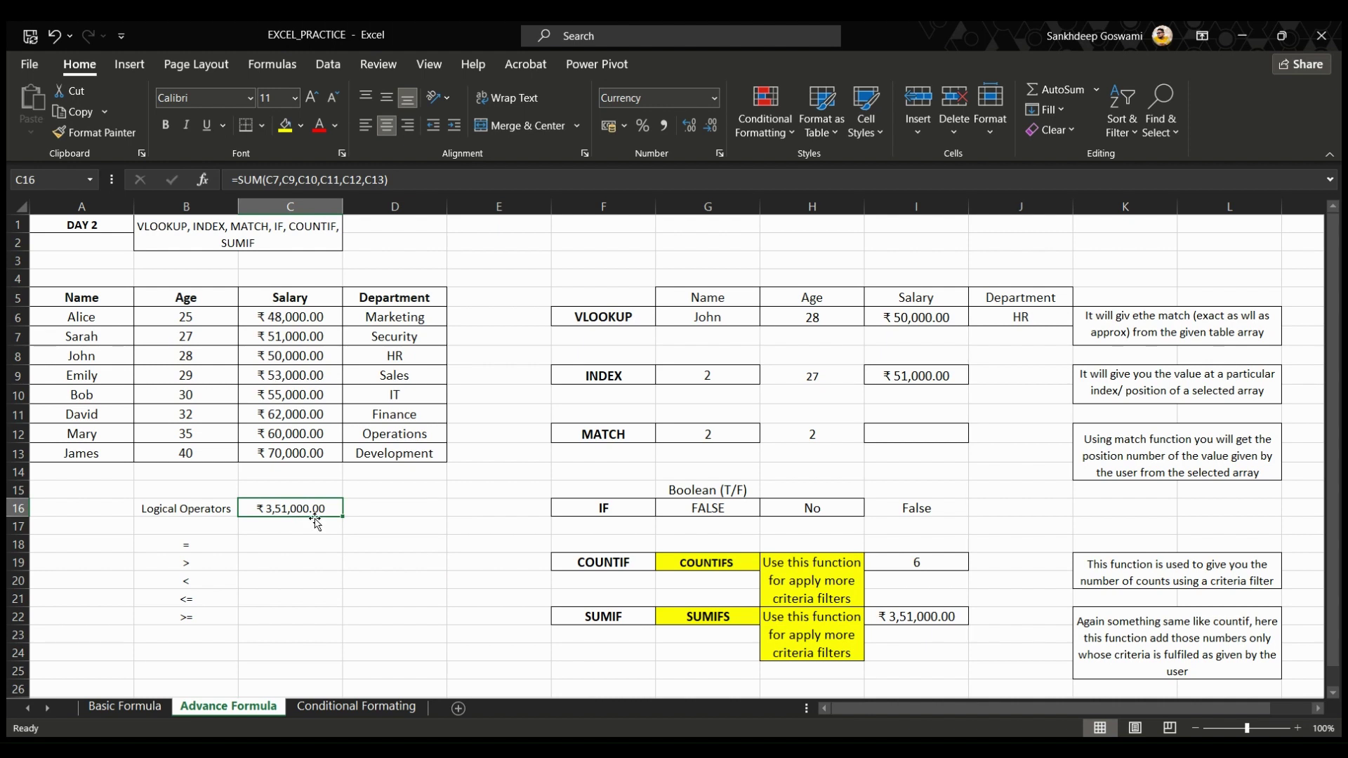
key(Delete)
key(ctrl+z)
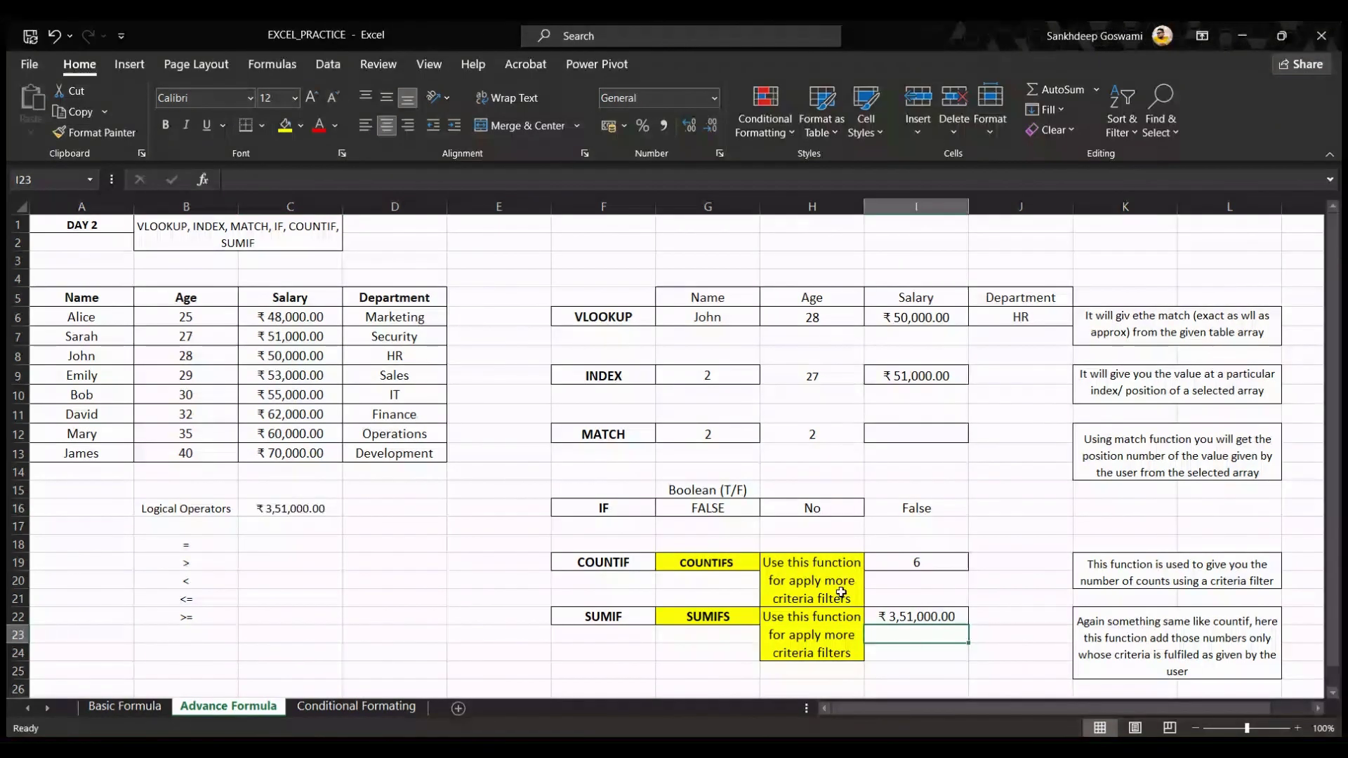
Enter a SUMIFS formula in cell I23 that sums the salaries in C6:C13 using the criteria ">50000" and "<60000" on the same range
click(938, 636)
text(=sumifs)
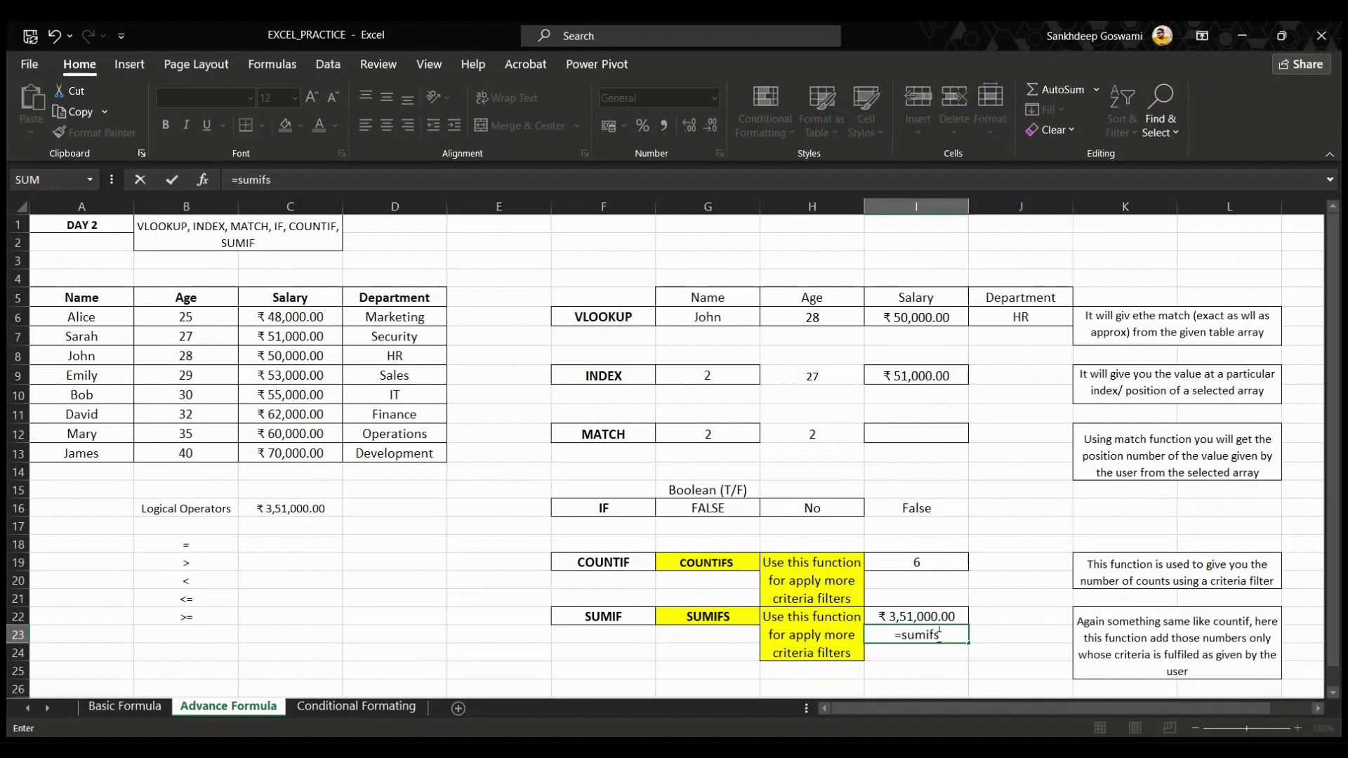
key(Tab)
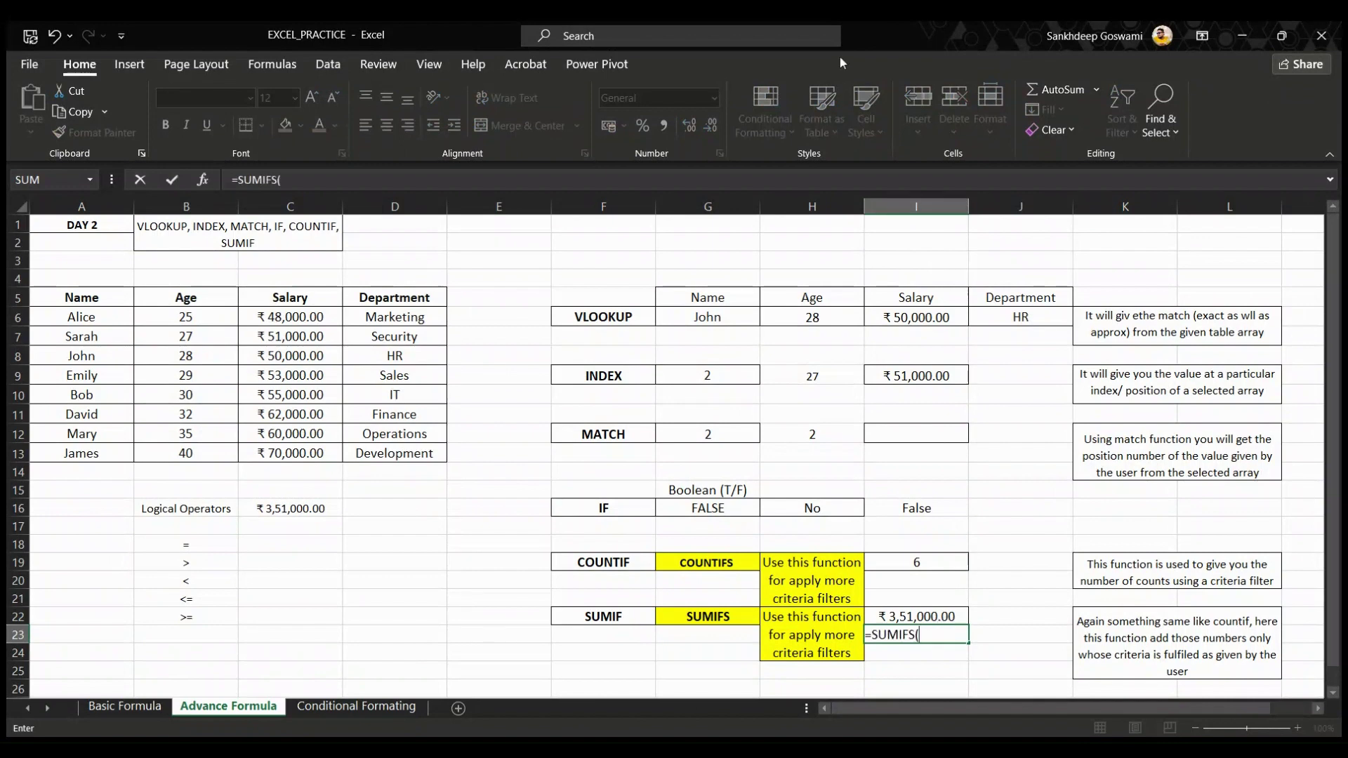
drag(313, 318, 300, 455)
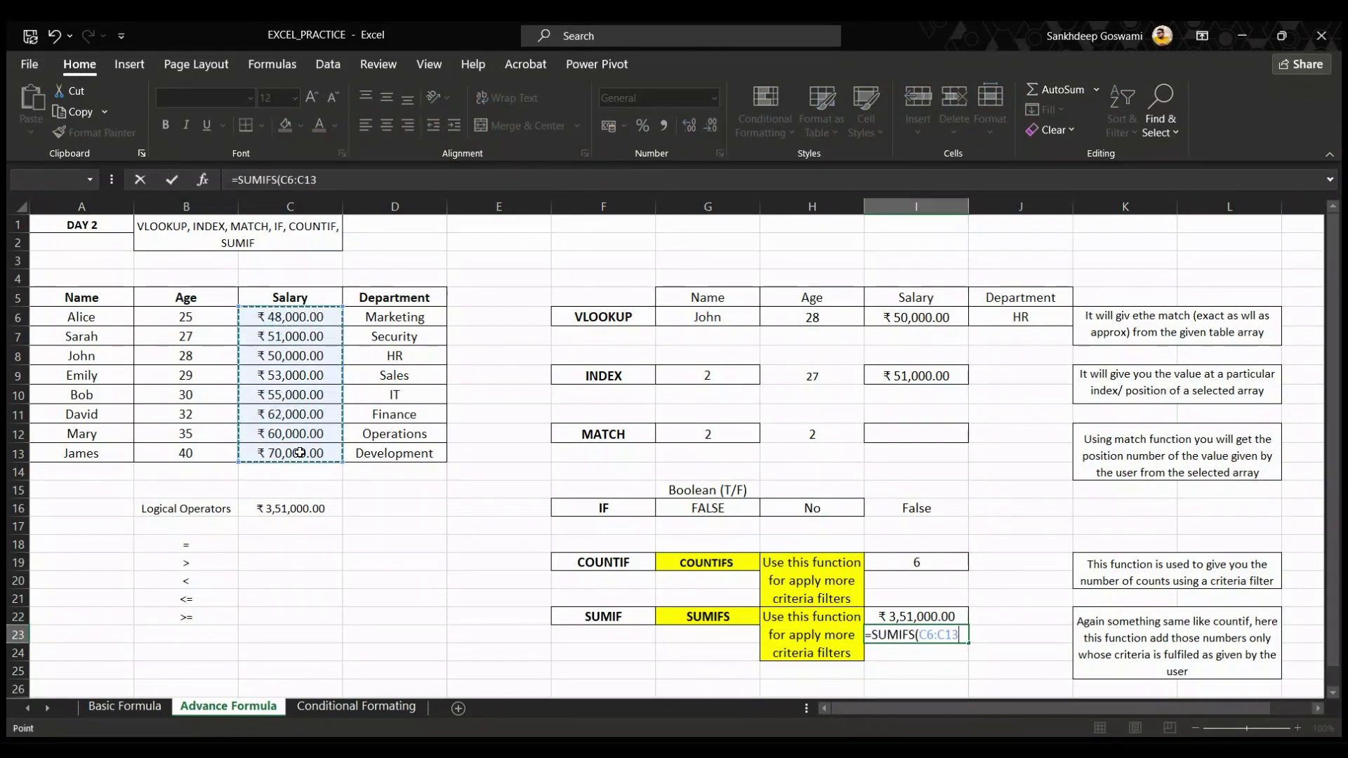
text(,)
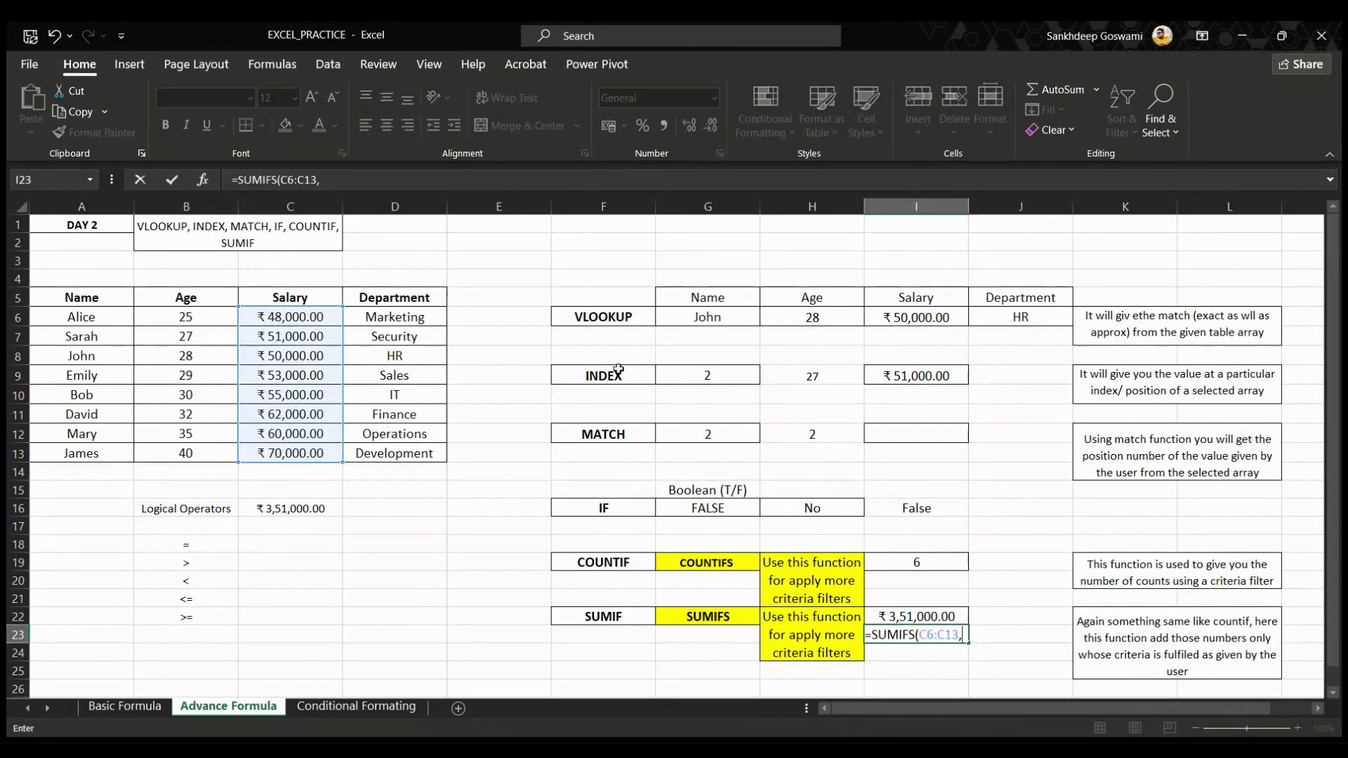
click(311, 317)
drag(311, 316, 307, 444)
text(,">)
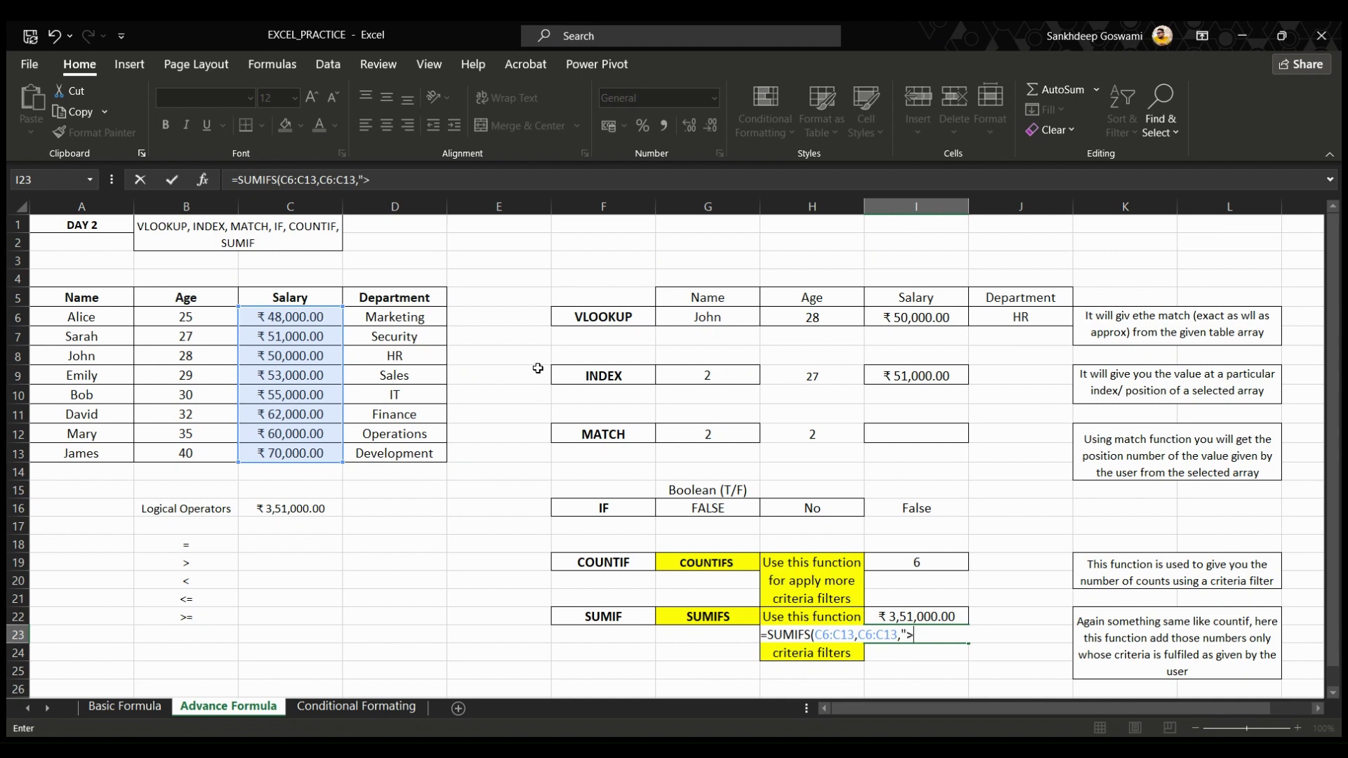
text(50000",)
drag(283, 318, 279, 450)
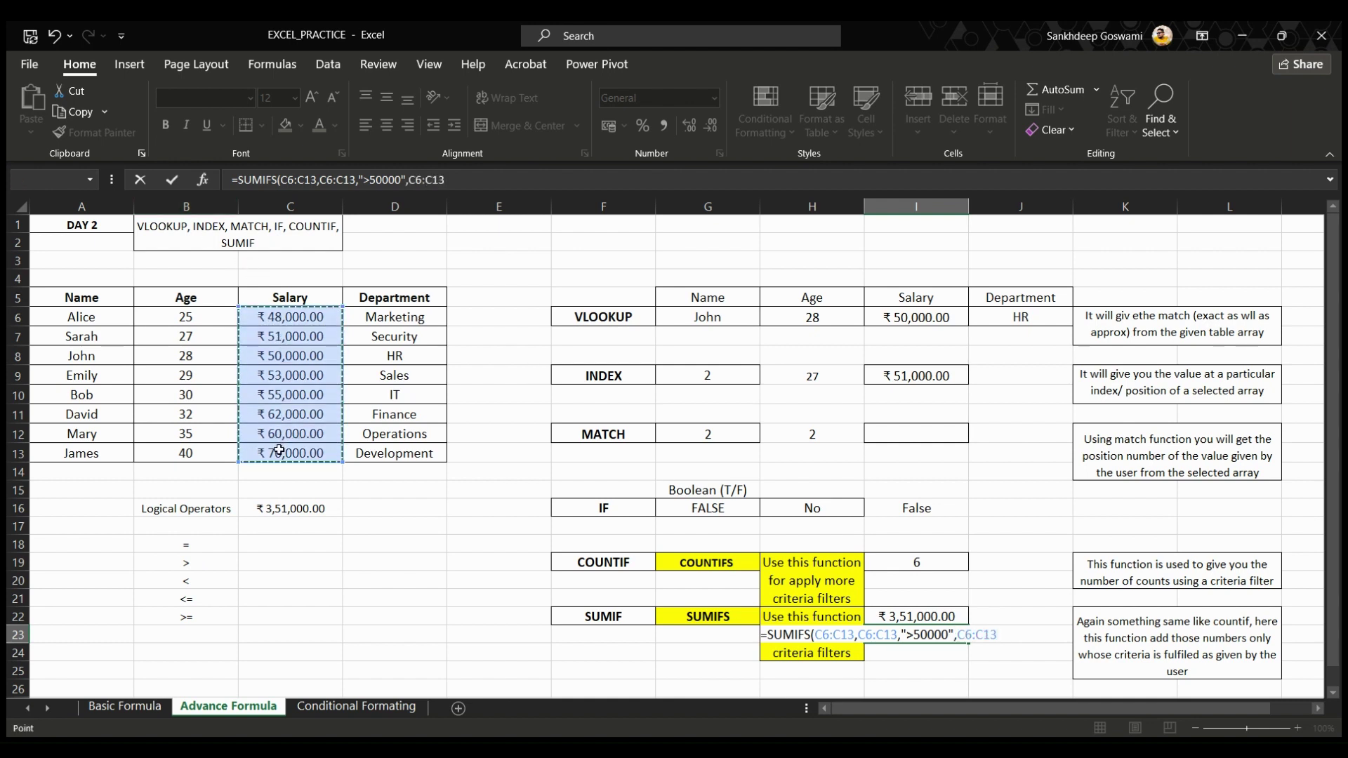
text(,)
text("<60)
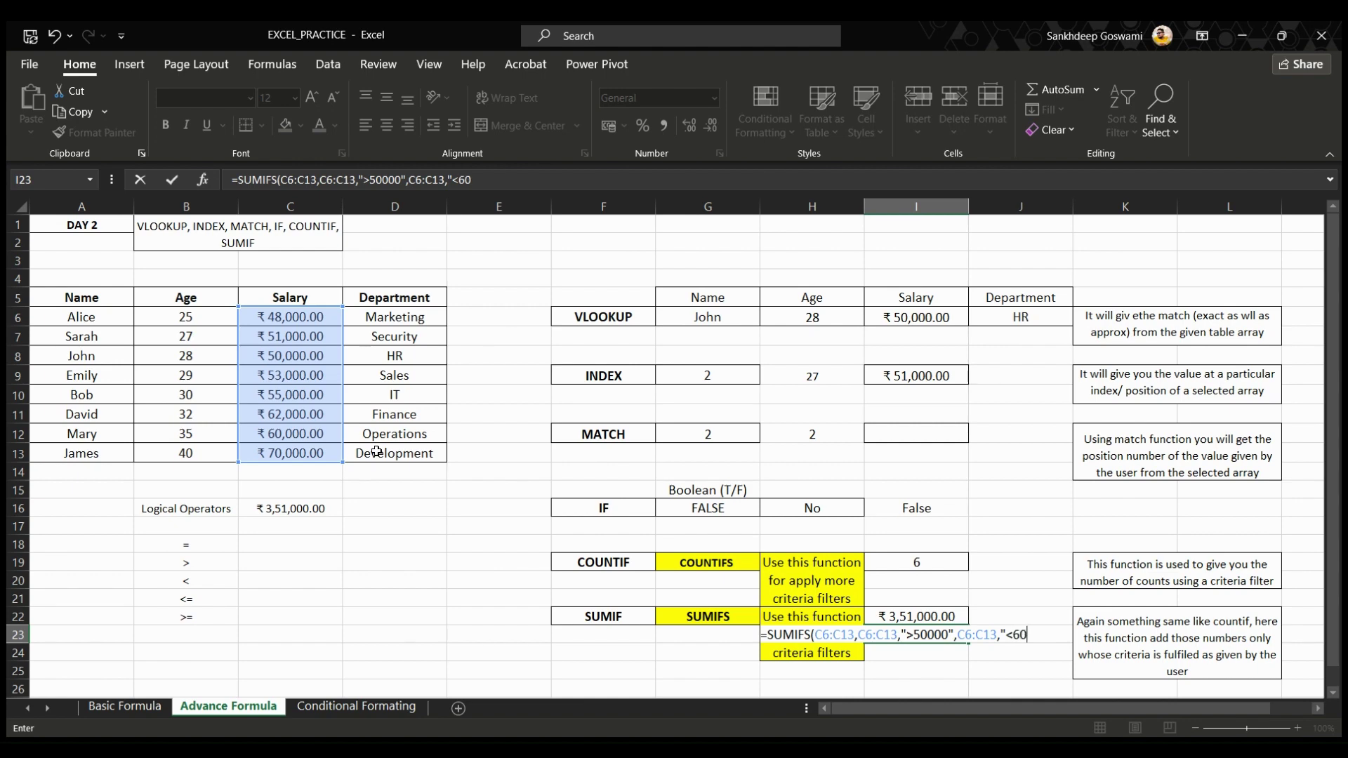
text(000"))
key(Return)
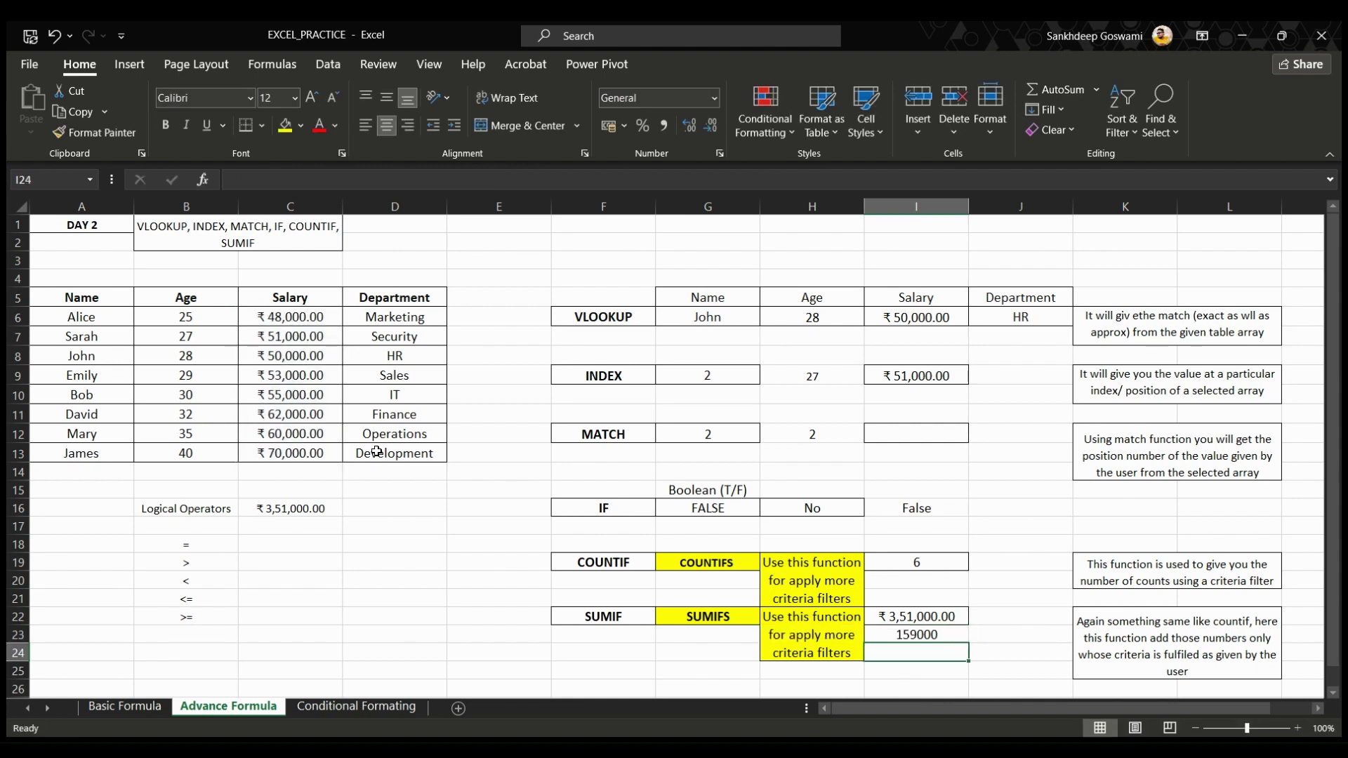
Enter a SUM formula in cell C19 that adds the salaries in C7, C9 and C10, and compare it with the SUMIFS result in I23
click(923, 634)
click(290, 558)
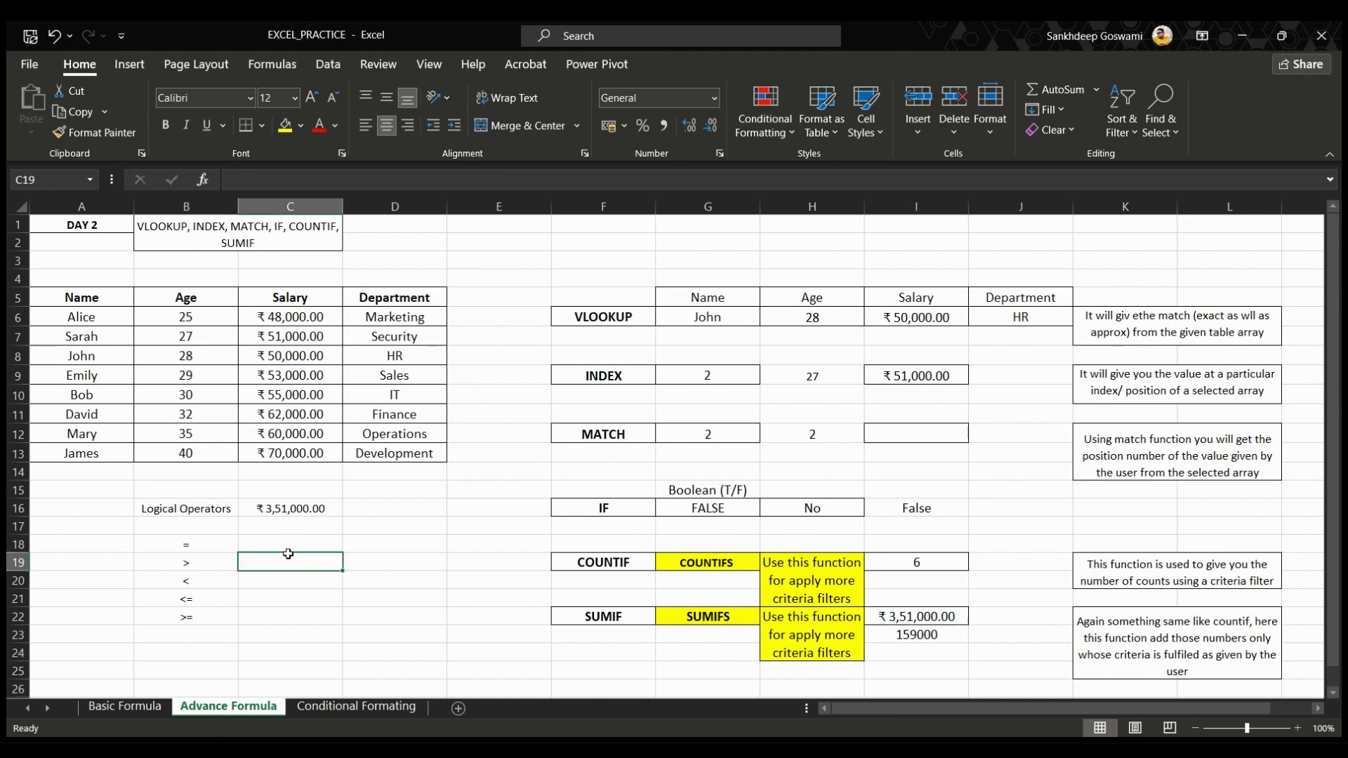
text(=sum)
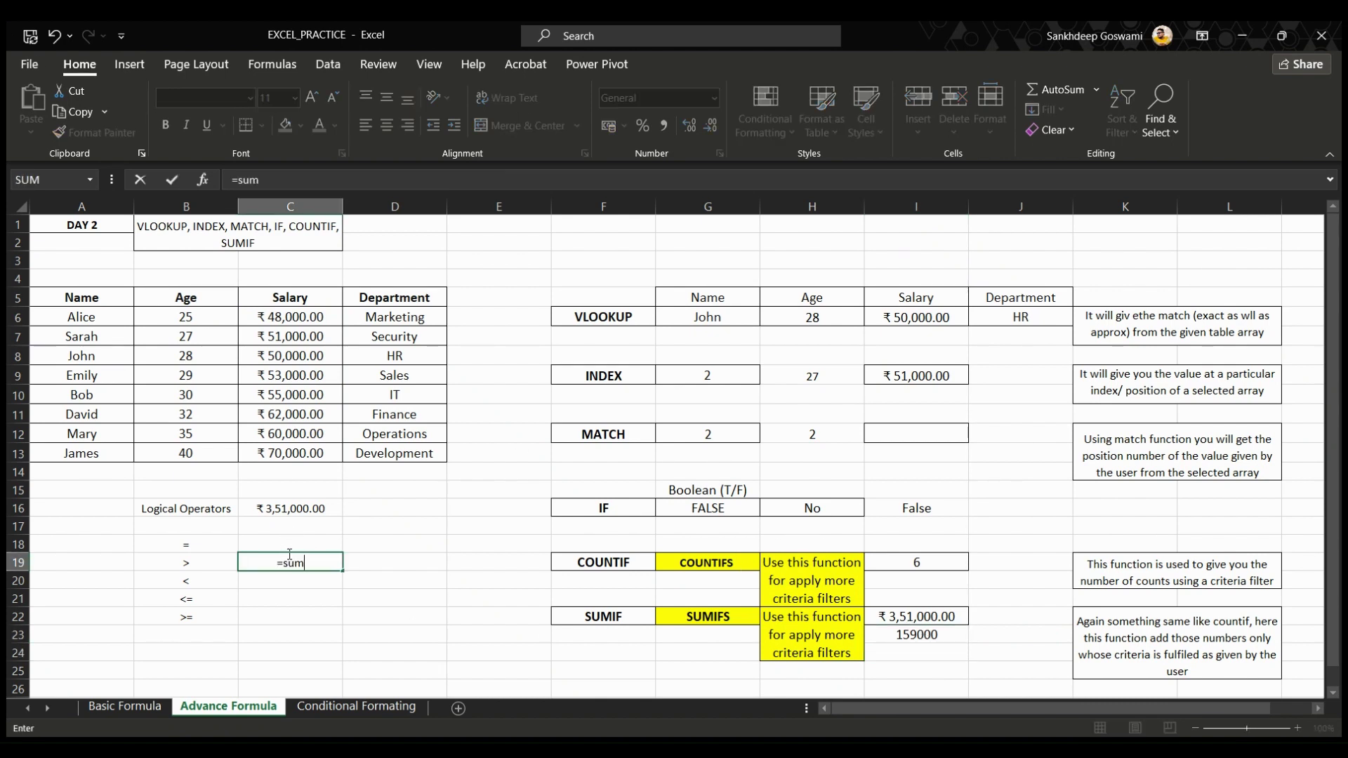
text(()
click(306, 338)
text(,)
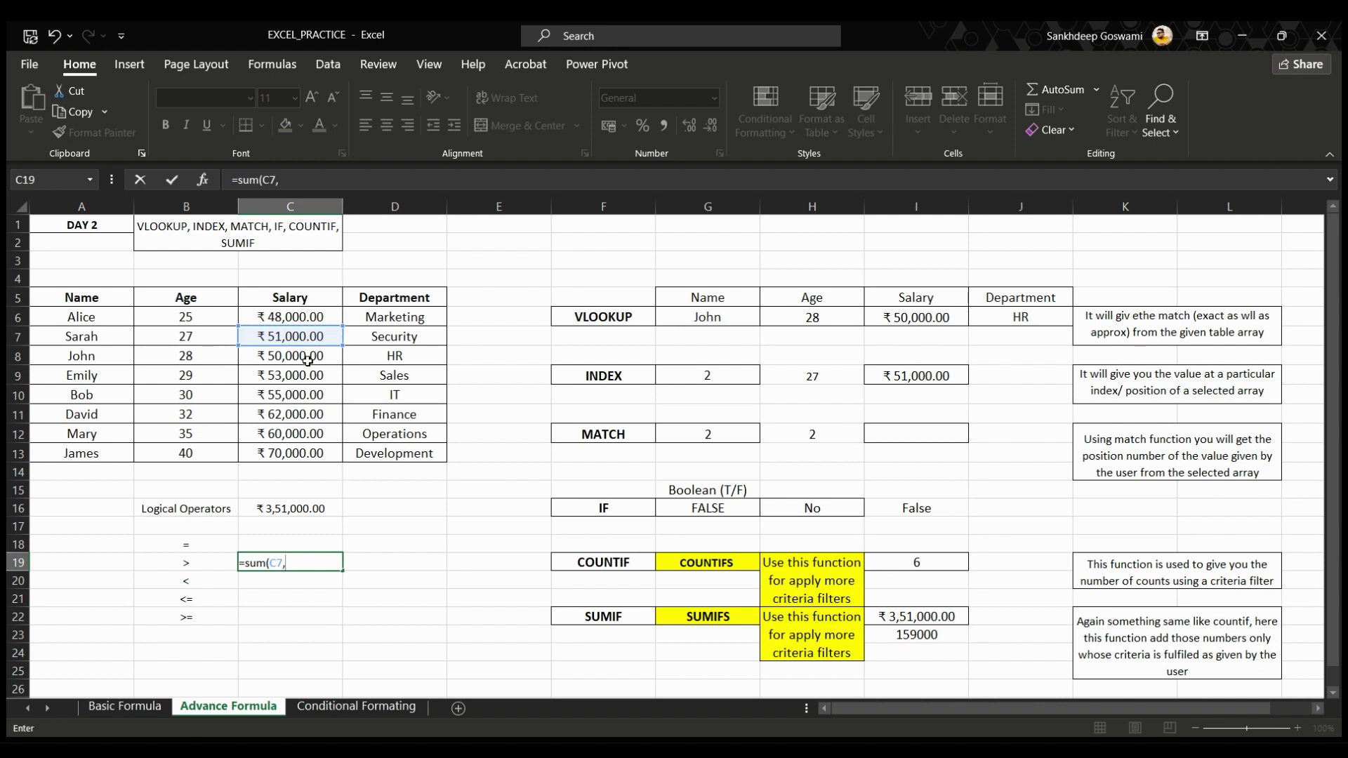
click(309, 373)
text(,)
click(308, 394)
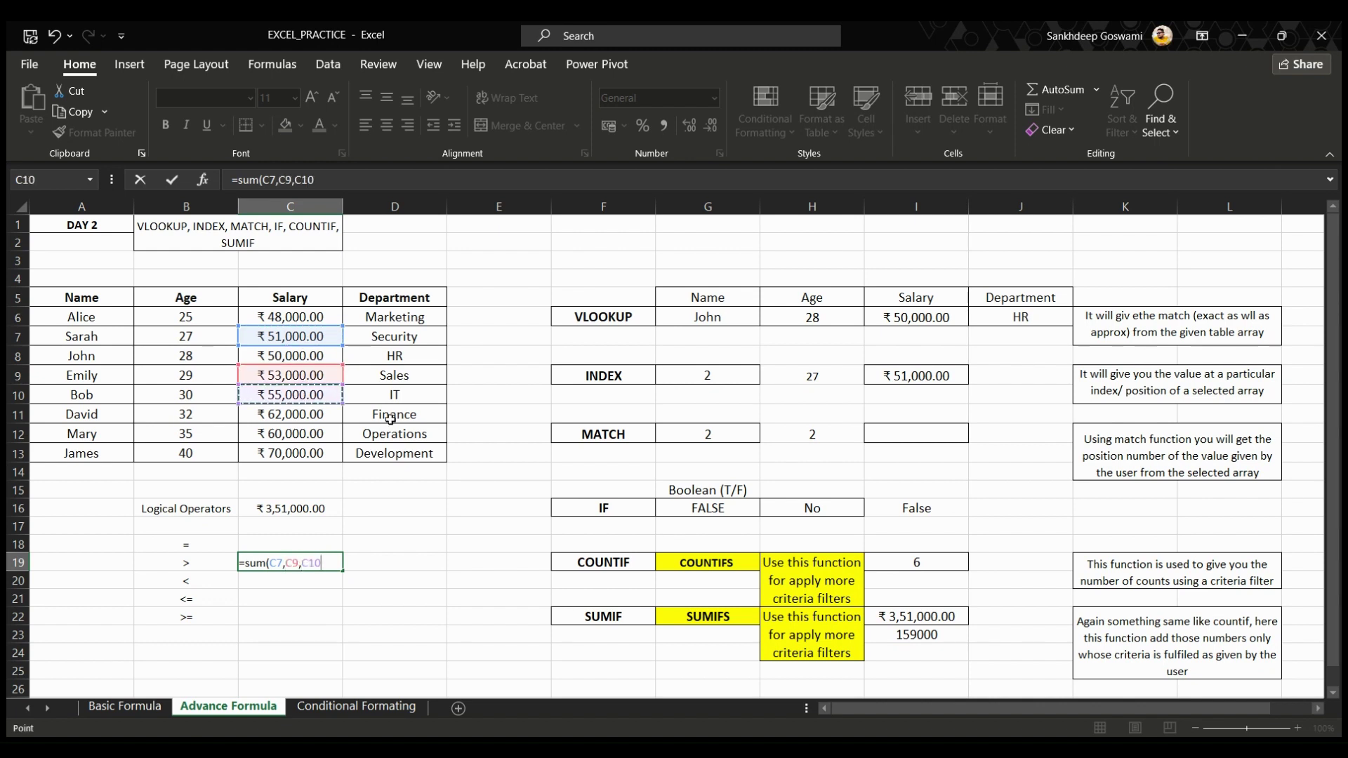
text())
key(Return)
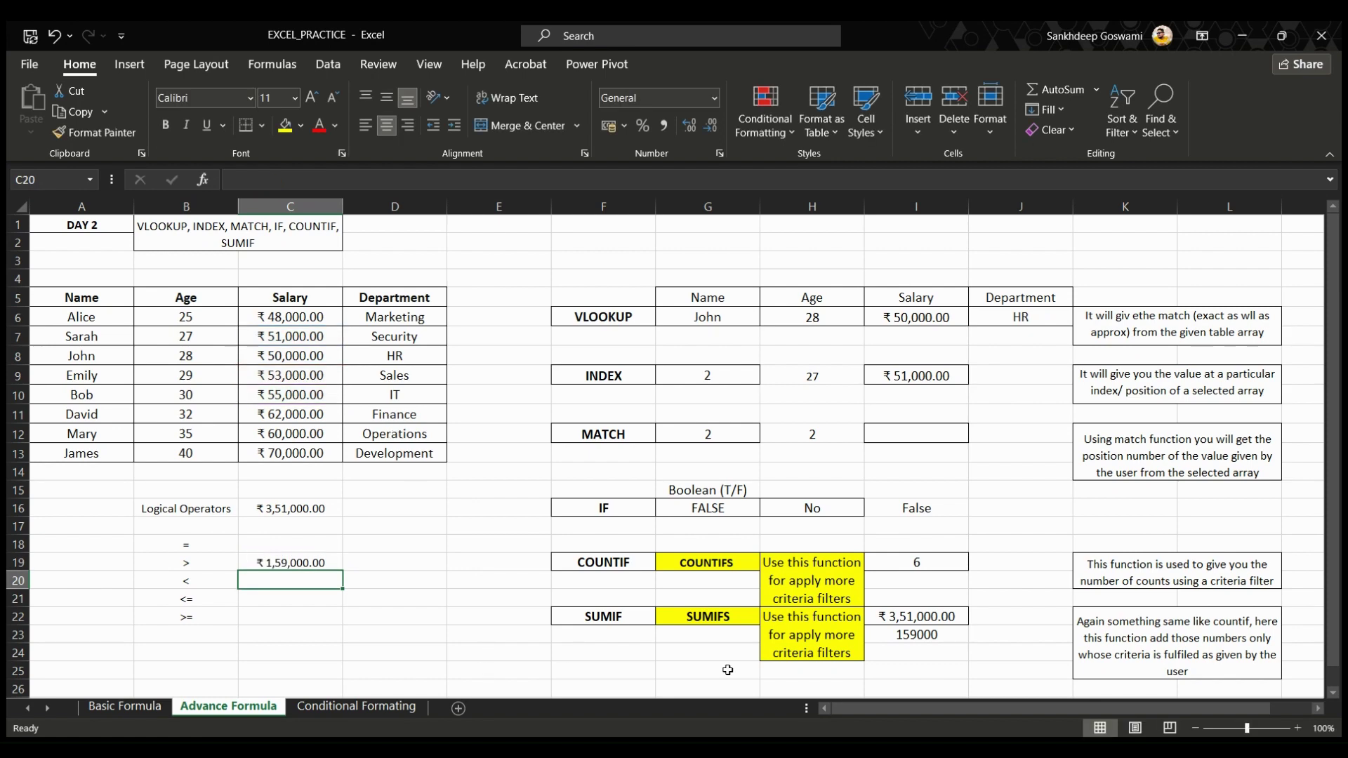
click(948, 641)
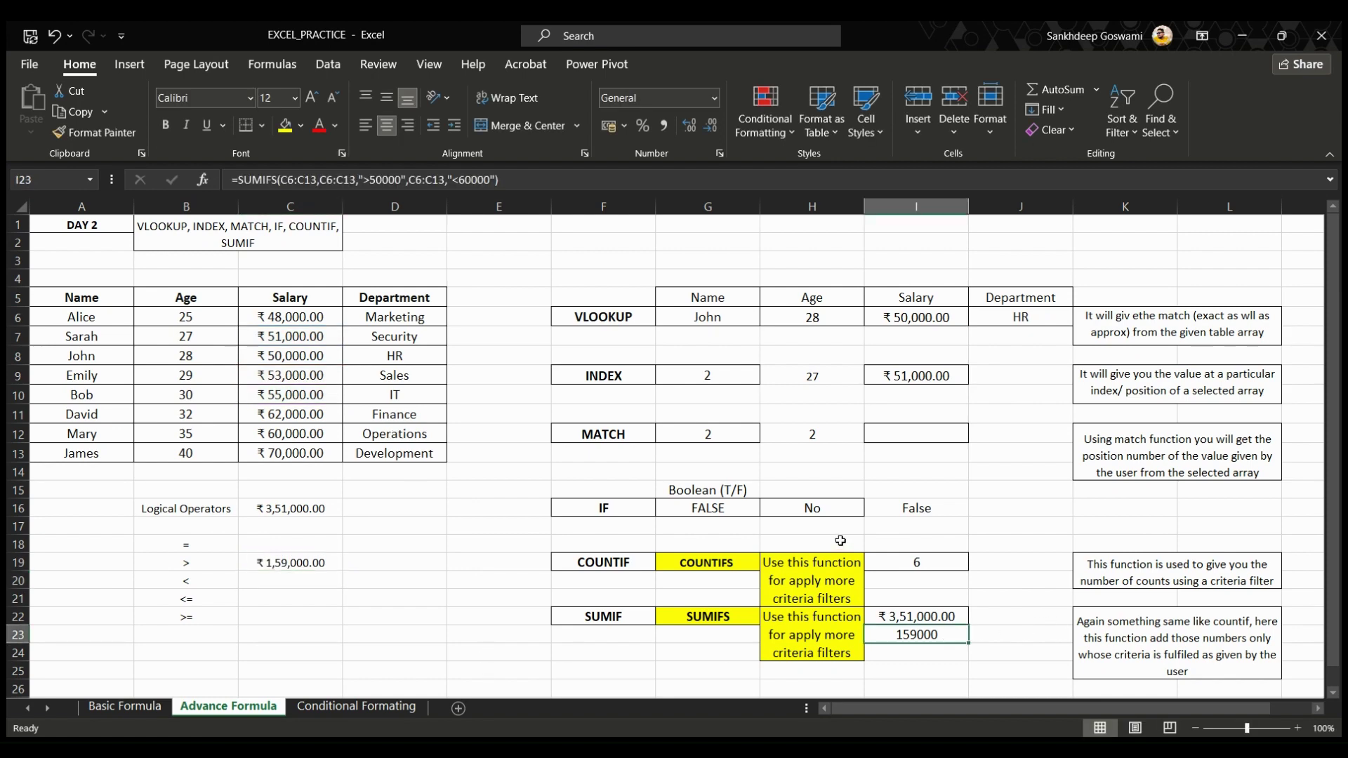
scroll(756, 515, down, 2)
scroll(755, 516, up, 2)
click(735, 570)
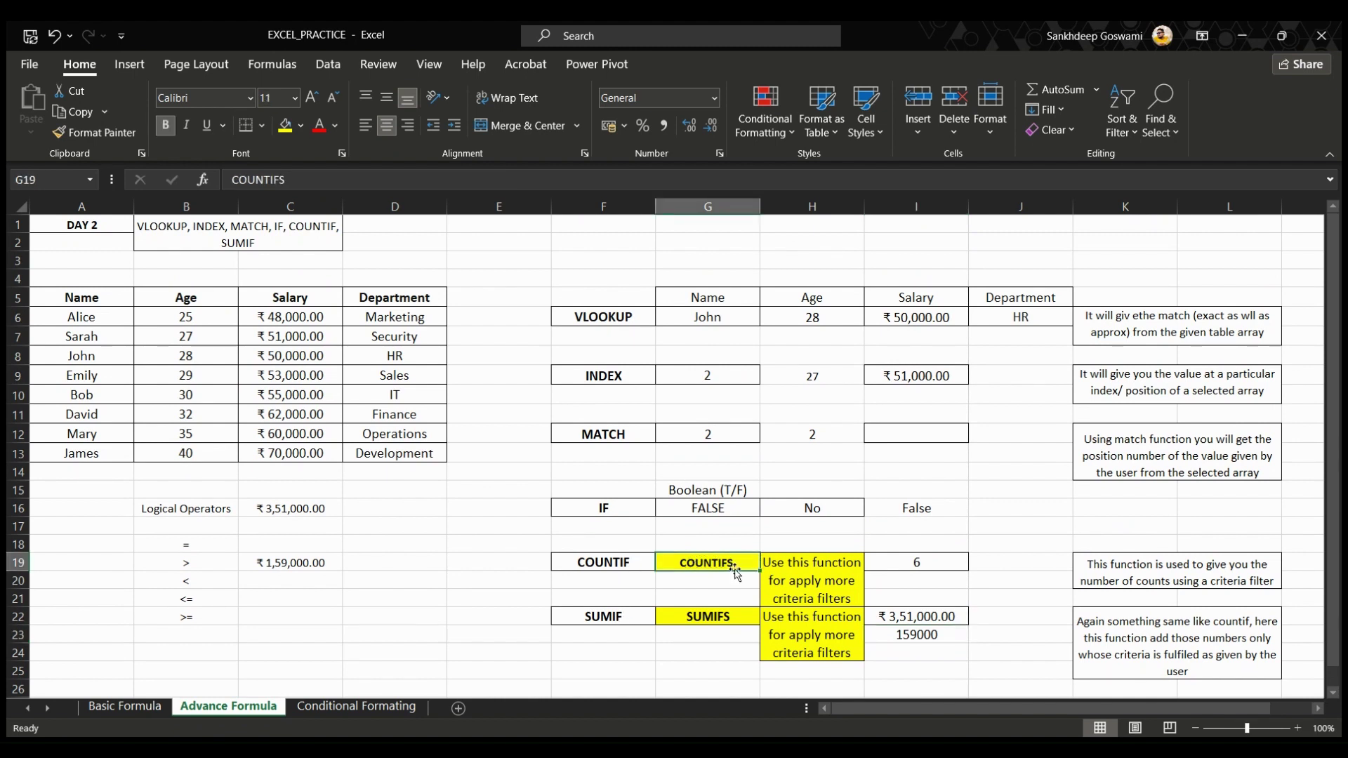
click(747, 618)
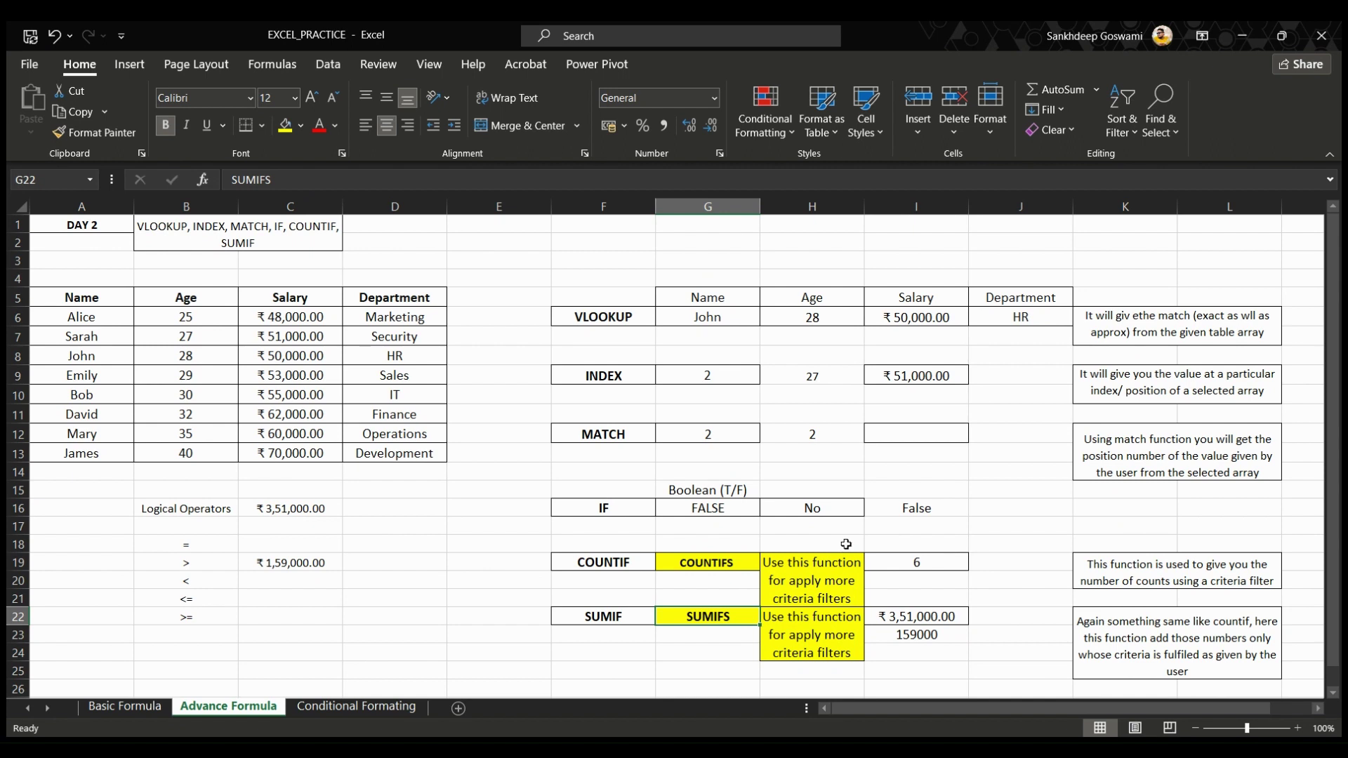